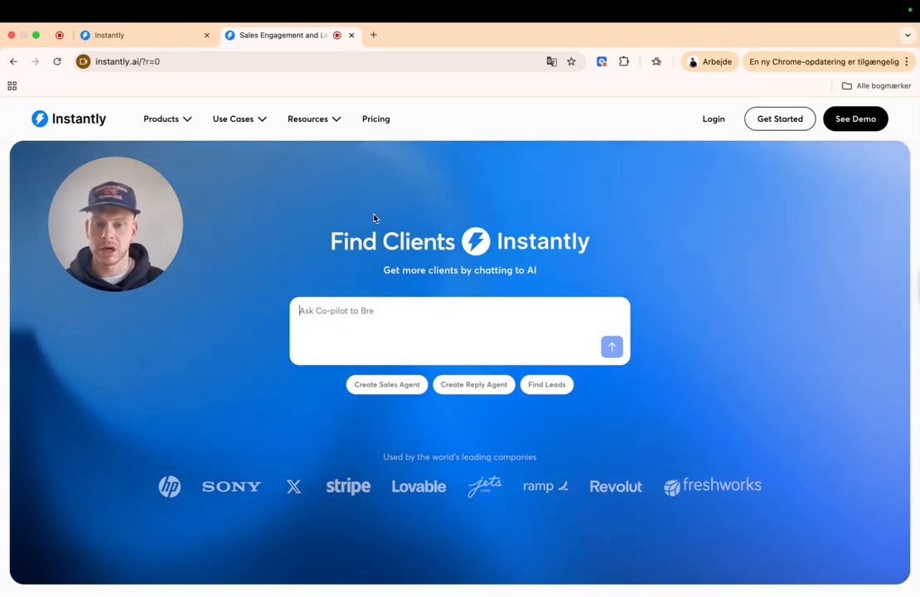
# - Open the Pricing page and highlight the Growth and Hypergrowth plan feature lists
pyautogui.click(379, 122)
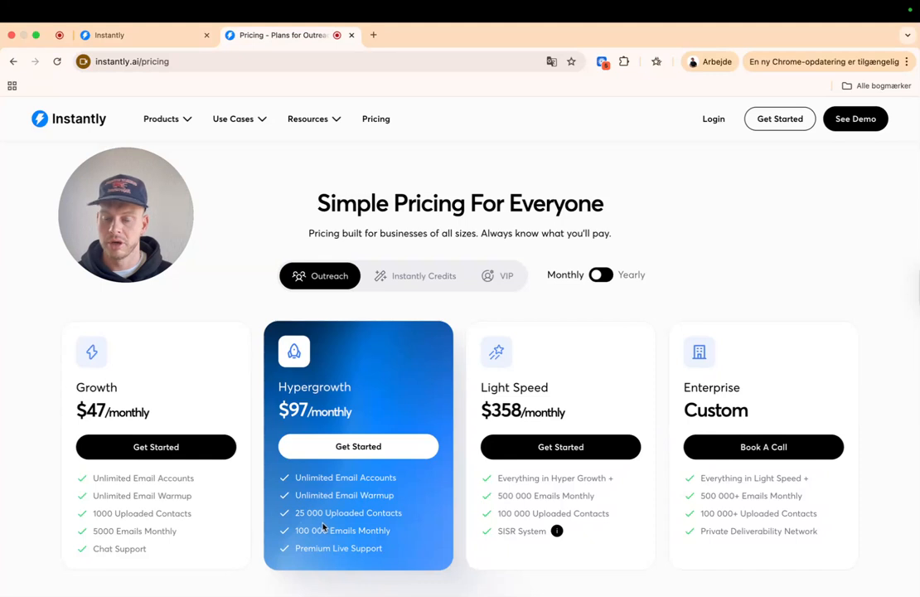
pyautogui.moveTo(176, 532); pyautogui.dragTo(149, 515)
pyautogui.click(150, 515)
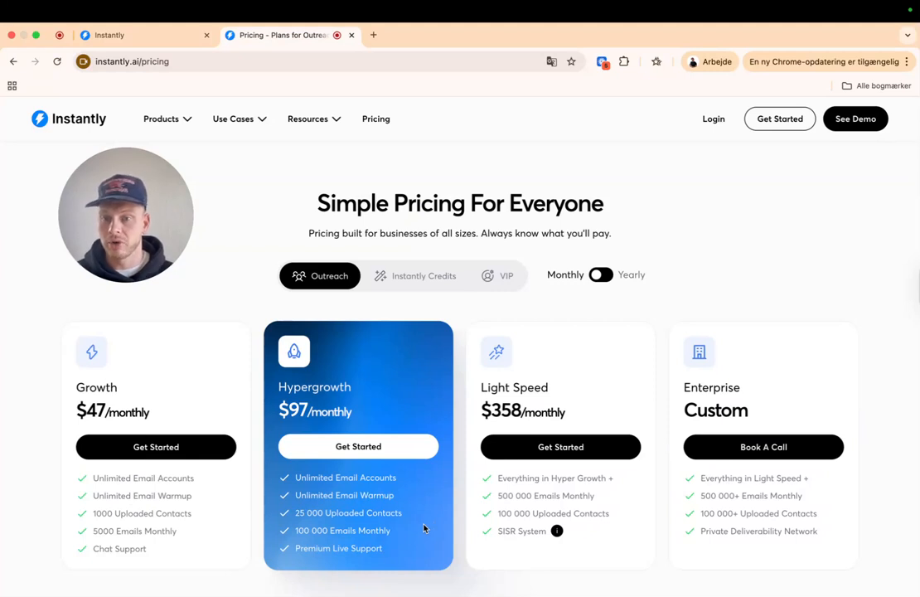
pyautogui.moveTo(408, 563); pyautogui.dragTo(323, 494)
pyautogui.click(411, 497)
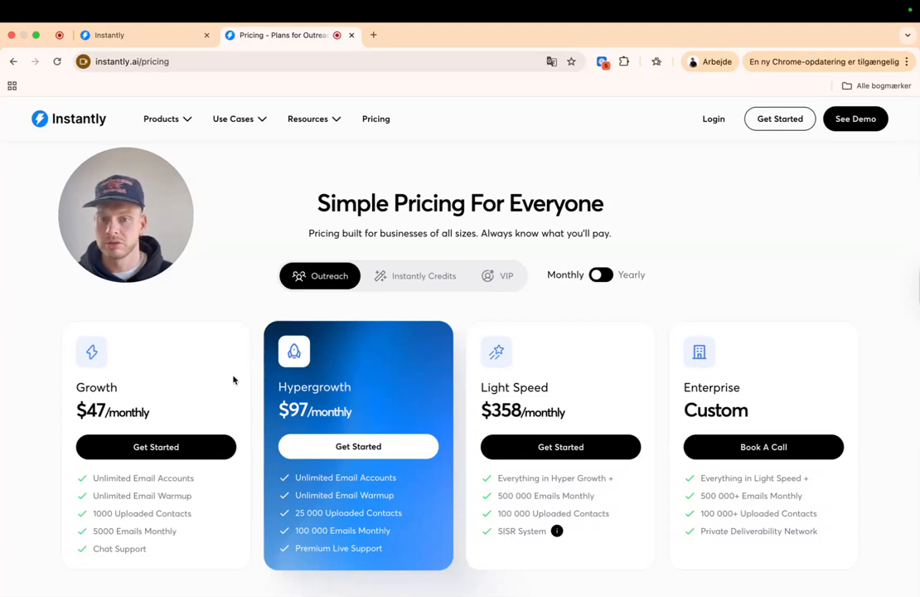
# - Switch to the logged-in Instantly app and open the SuperSearch lead finder
pyautogui.click(157, 37)
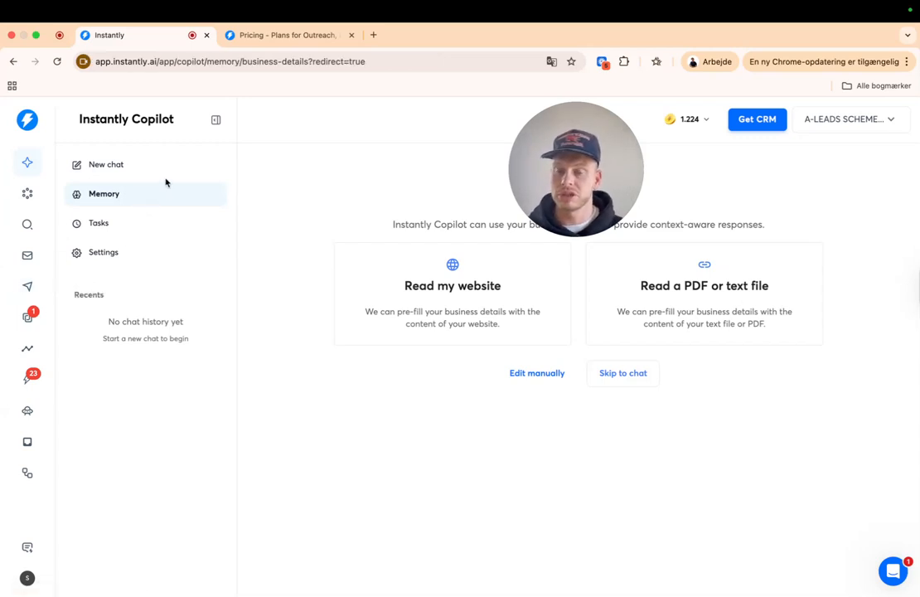
pyautogui.moveTo(565, 162); pyautogui.dragTo(405, 160)
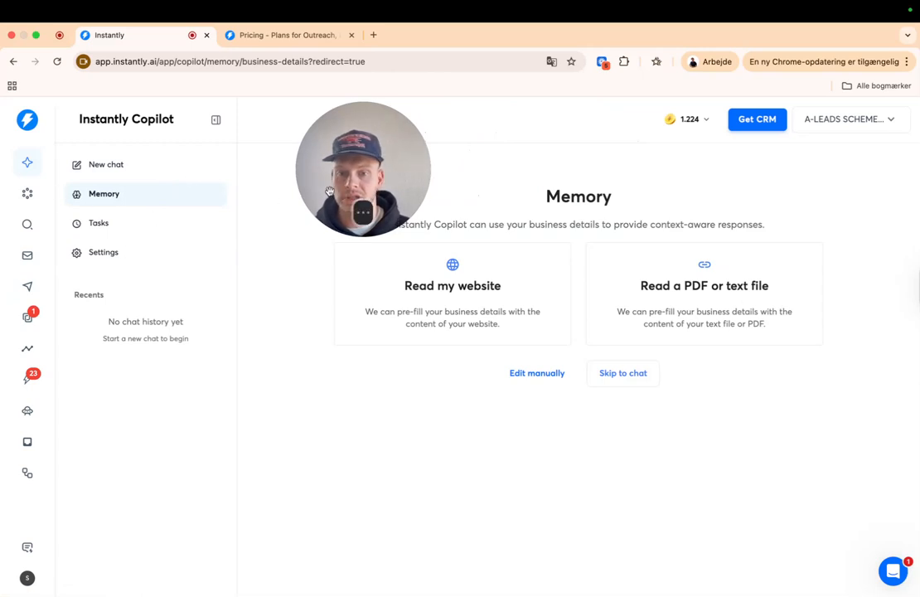
pyautogui.click(26, 225)
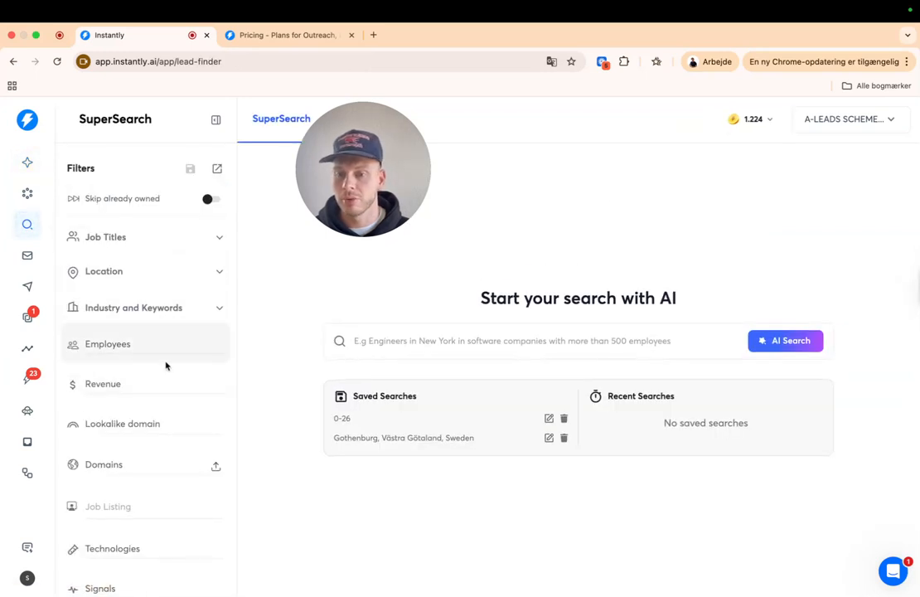
pyautogui.scroll(-5, 165, 365)
pyautogui.scroll(-4, 168, 412)
pyautogui.scroll(9, 159, 400)
# - Expand and collapse the Job Titles and Location filters in SuperSearch
pyautogui.click(139, 237)
pyautogui.click(145, 249)
pyautogui.click(151, 270)
pyautogui.click(151, 270)
pyautogui.scroll(-1, 154, 384)
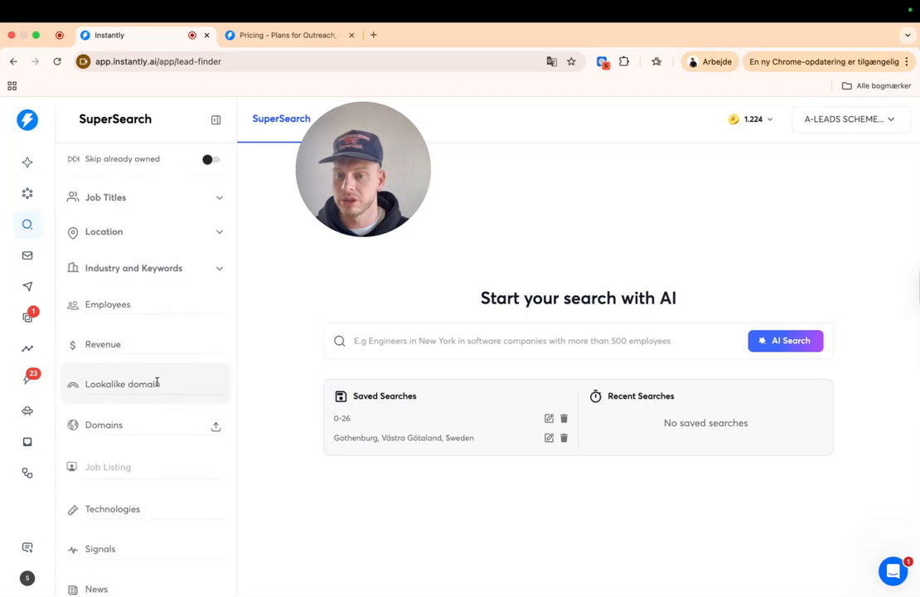
pyautogui.scroll(-3, 176, 429)
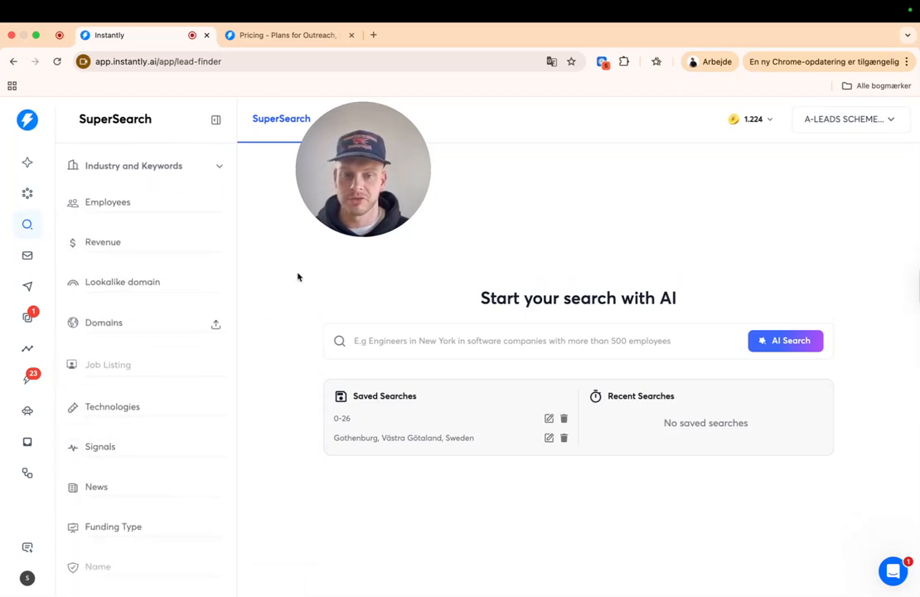
pyautogui.moveTo(364, 178); pyautogui.dragTo(835, 156)
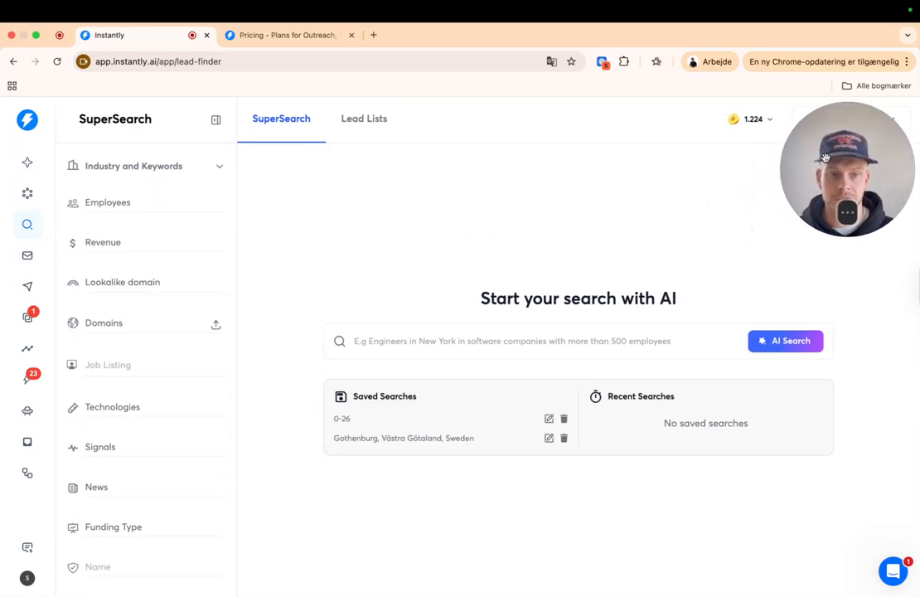
# - Open the Email Accounts page from the sidebar mail icon to see it has no accounts
pyautogui.click(29, 258)
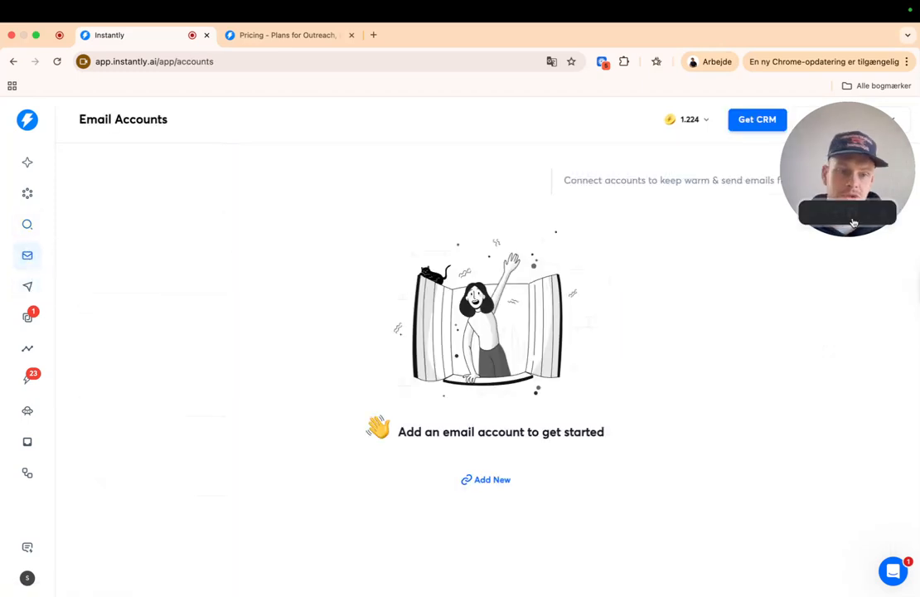
pyautogui.moveTo(855, 175); pyautogui.dragTo(139, 215)
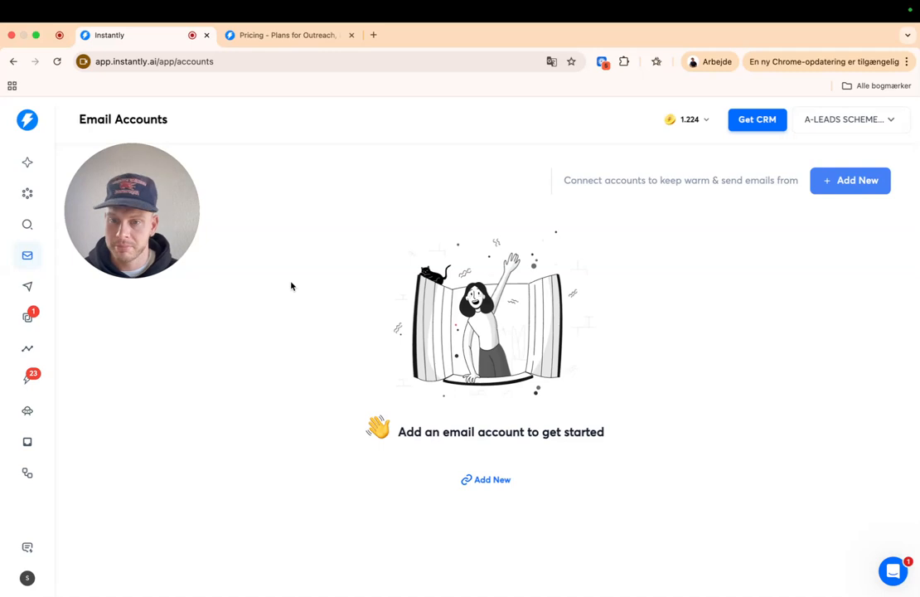
# - Open zapmail.ai in a new browser tab
pyautogui.click(373, 36)
pyautogui.write('zapmail')
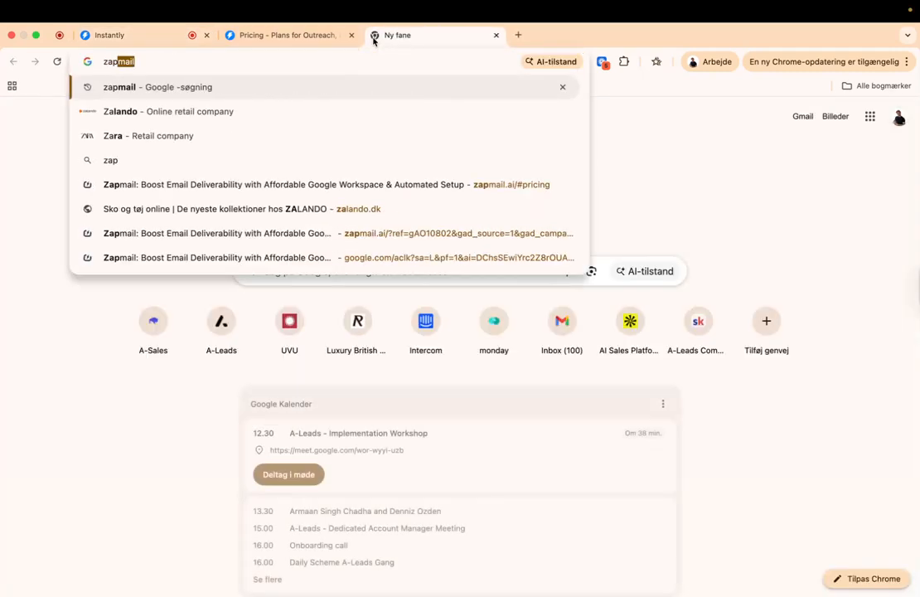
pyautogui.click(370, 233)
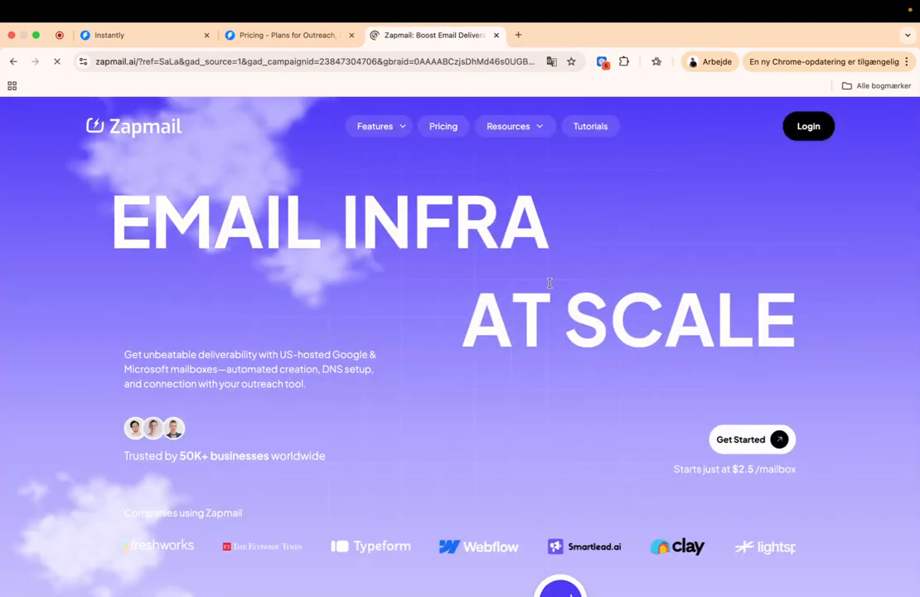
pyautogui.moveTo(165, 202); pyautogui.dragTo(121, 206)
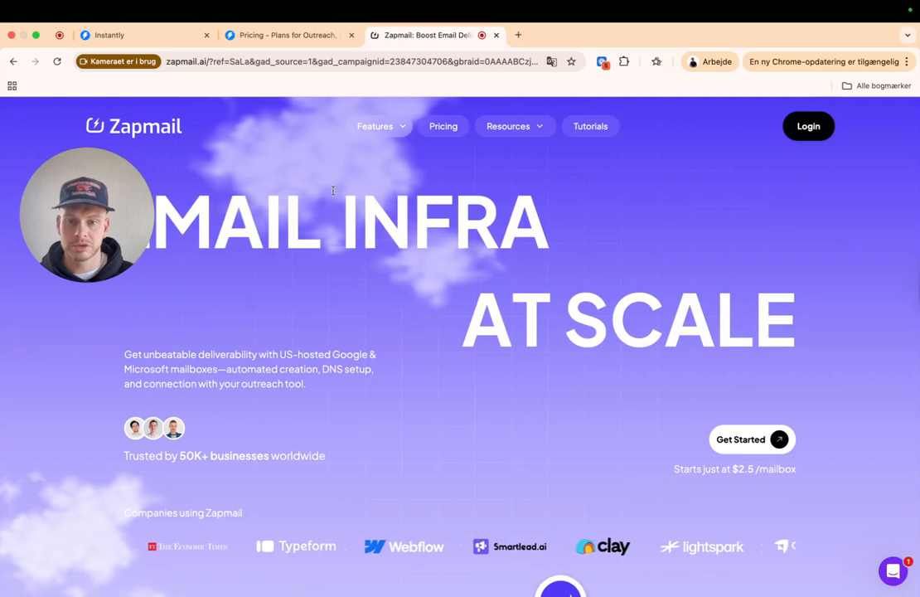
pyautogui.moveTo(109, 212); pyautogui.dragTo(93, 308)
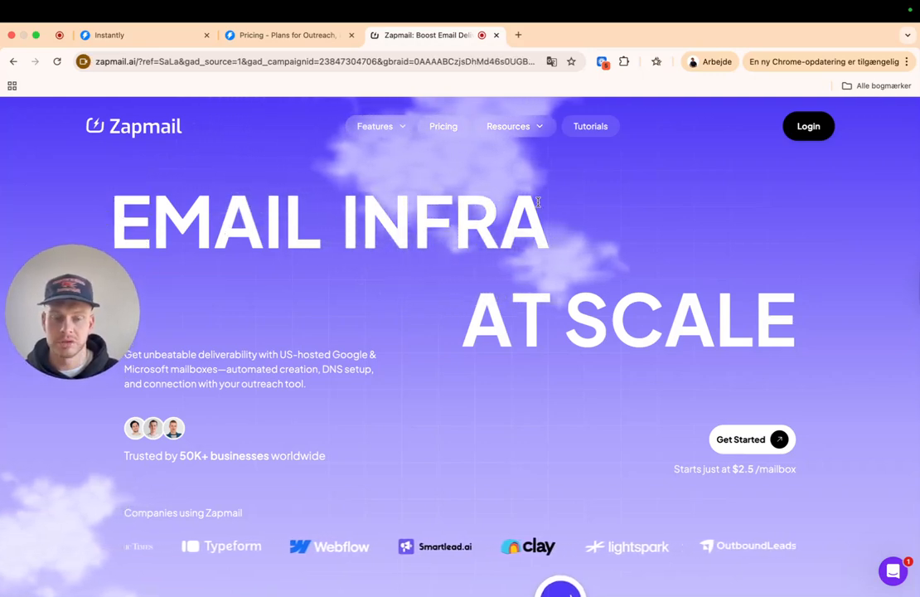
# - View Zapmail pricing, compare Microsoft 365, and highlight Starter's 10 mailboxes and Growth's $99 price
pyautogui.click(440, 127)
pyautogui.moveTo(83, 312); pyautogui.dragTo(105, 187)
pyautogui.scroll(-3, 318, 411)
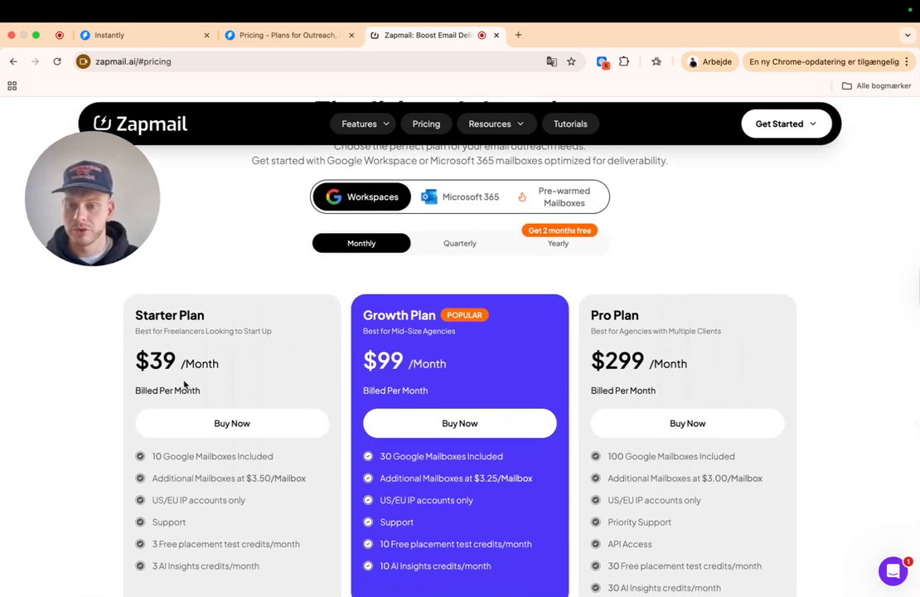
pyautogui.moveTo(152, 456); pyautogui.dragTo(267, 458)
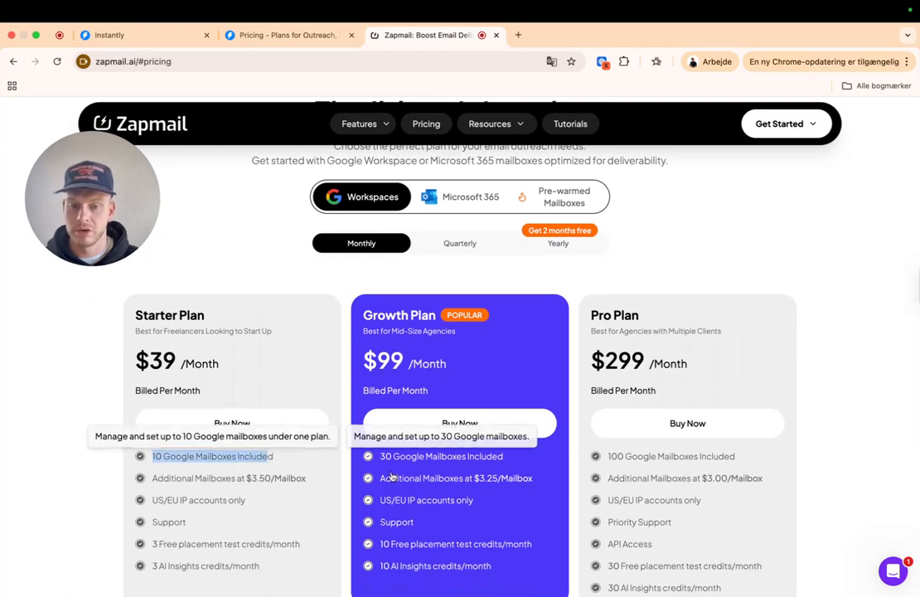
pyautogui.scroll(-1, 390, 481)
pyautogui.scroll(-1, 389, 481)
pyautogui.click(426, 166)
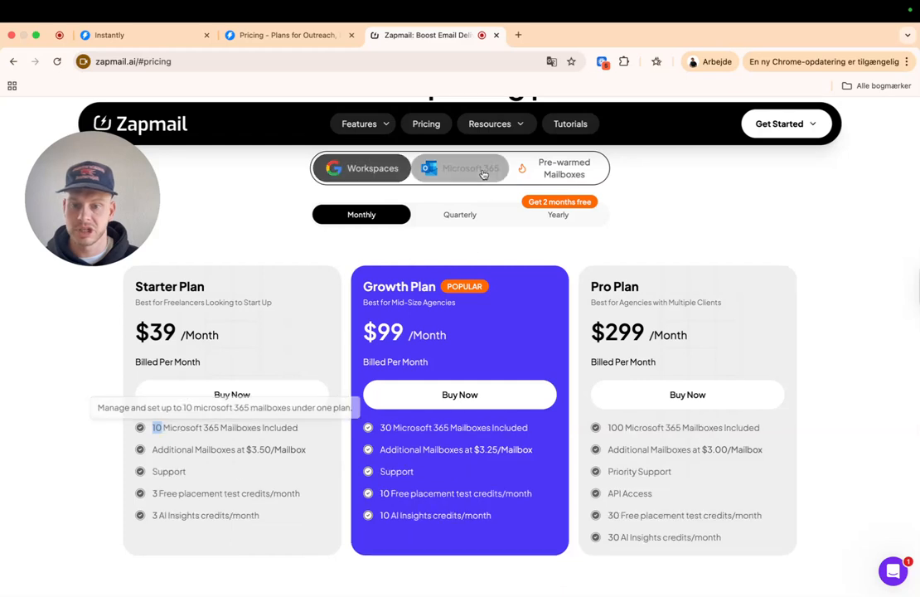
pyautogui.click(331, 170)
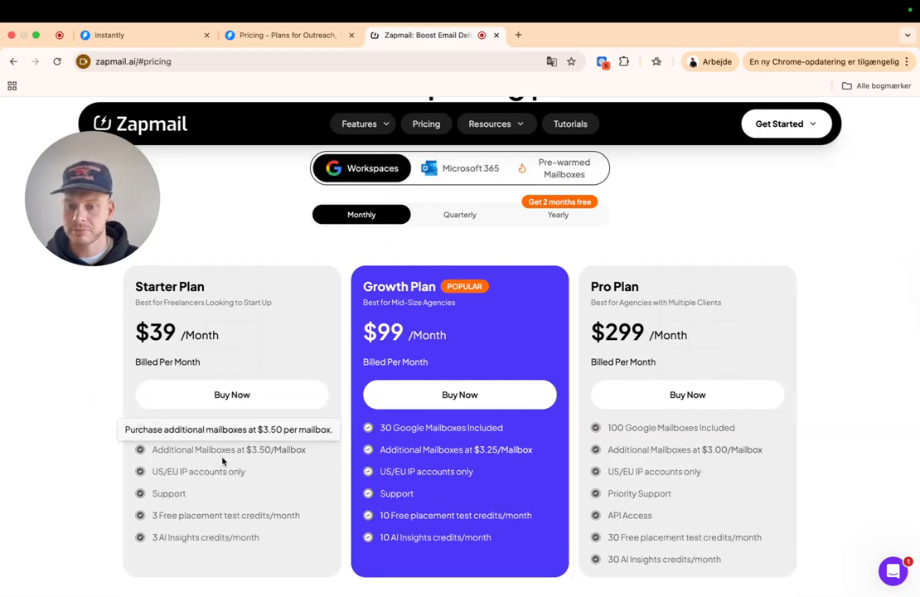
pyautogui.scroll(-1, 290, 507)
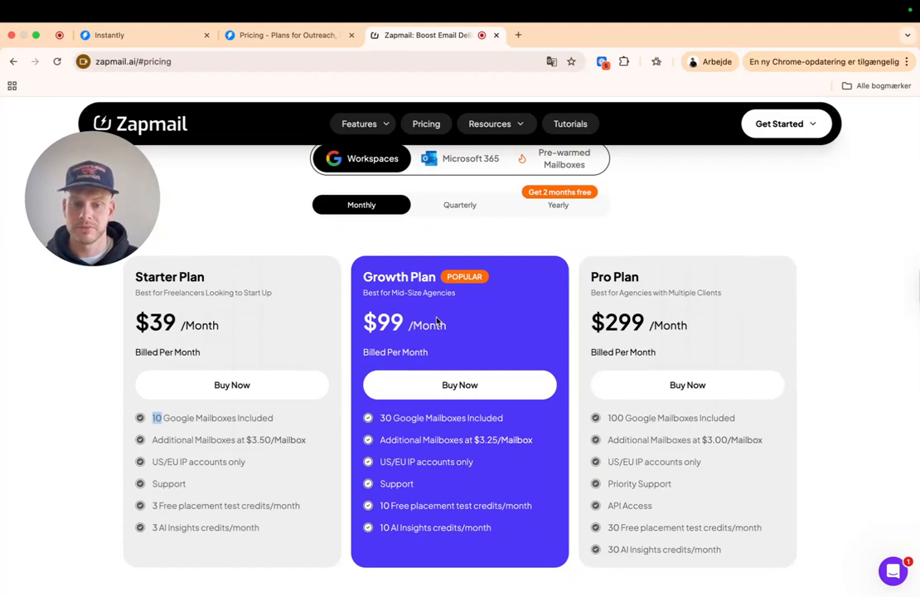
pyautogui.moveTo(363, 325); pyautogui.dragTo(427, 325)
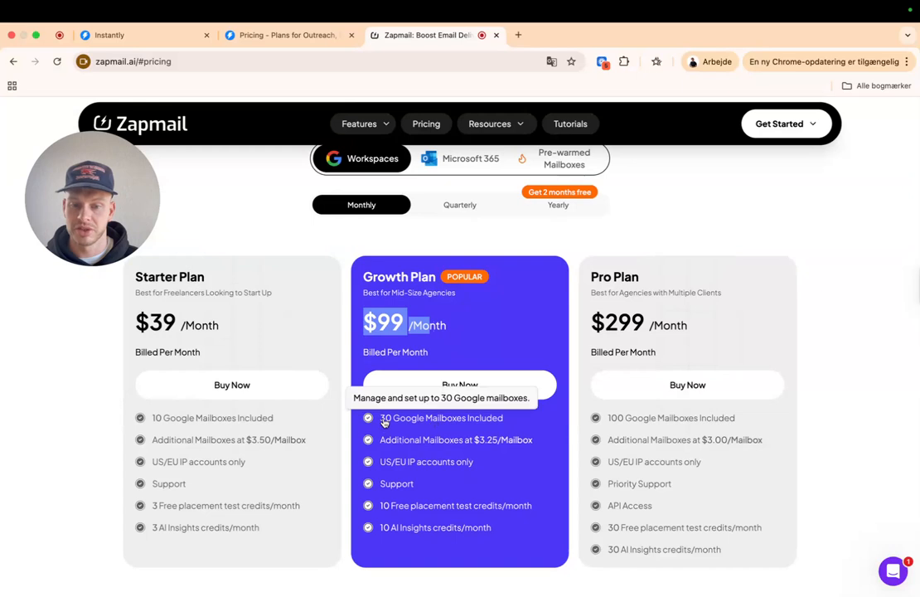
pyautogui.click(736, 204)
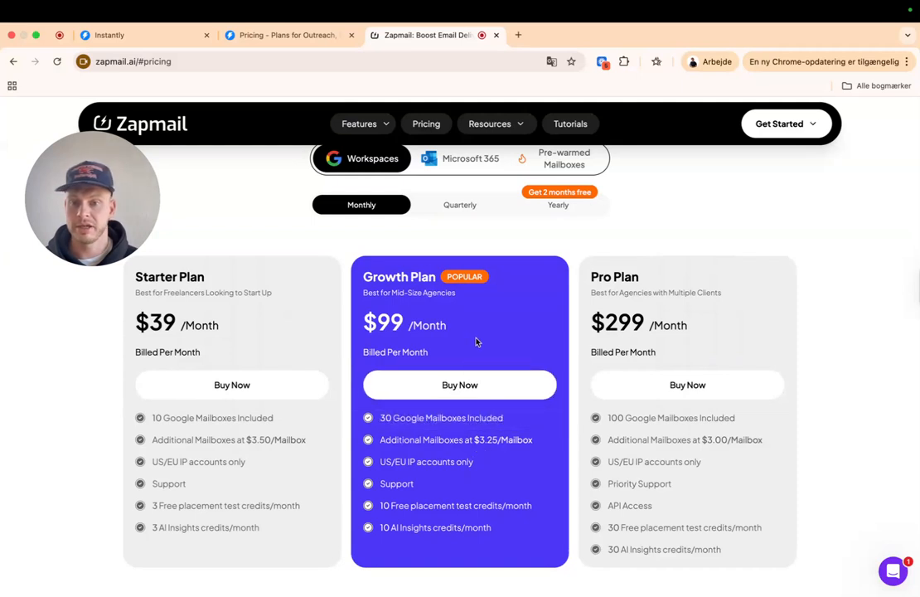
# - Return to Instantly's Email Accounts page and choose + Add New
pyautogui.click(156, 40)
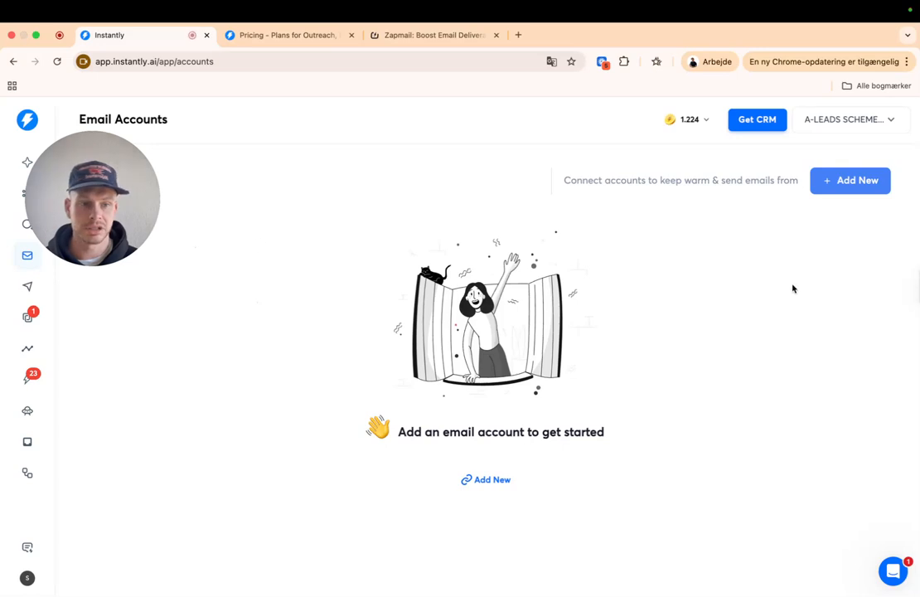
pyautogui.moveTo(133, 181); pyautogui.dragTo(177, 197)
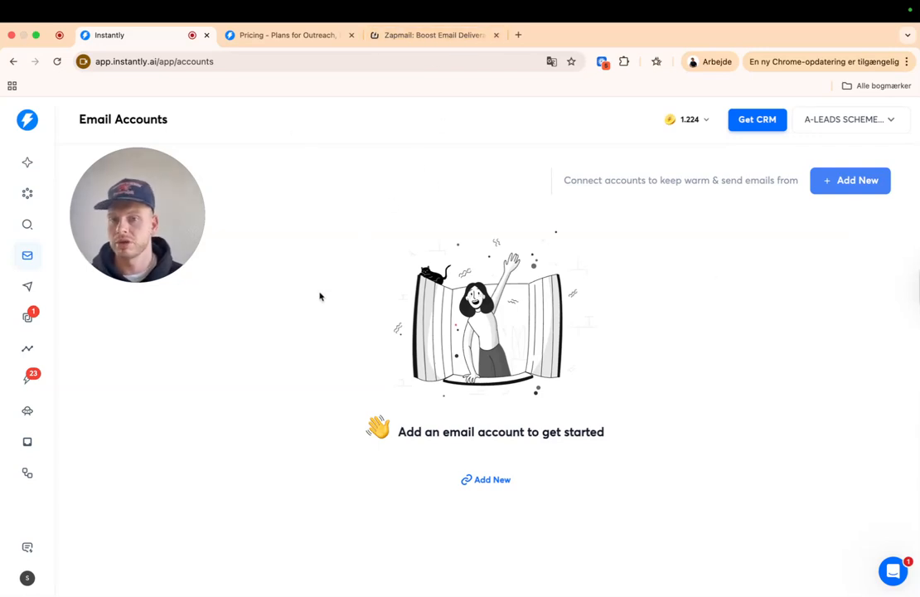
pyautogui.click(837, 181)
# - Review the Gmail/G-Suite, Office 365/Outlook and IMAP/SMTP connection options
pyautogui.moveTo(145, 225); pyautogui.dragTo(376, 181)
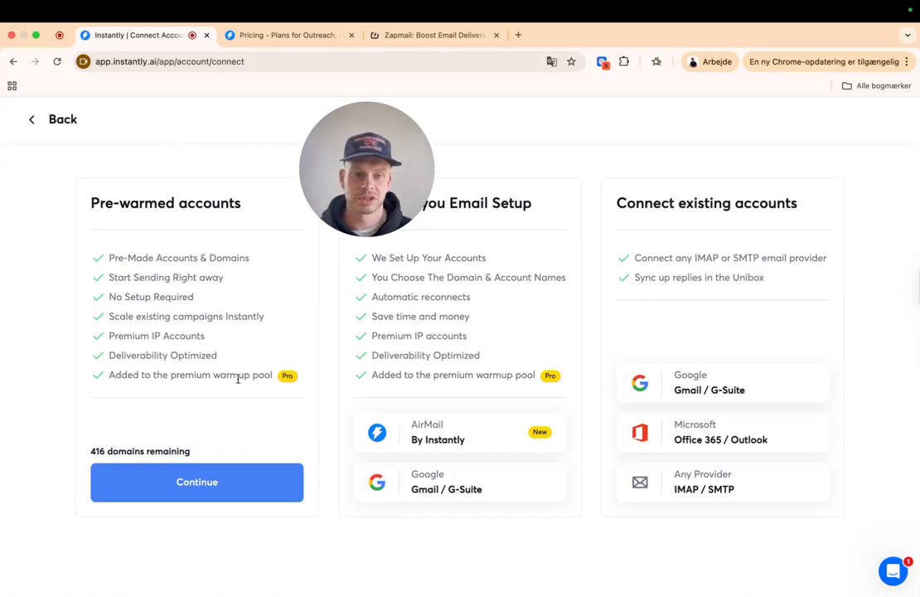
pyautogui.moveTo(392, 145); pyautogui.dragTo(102, 145)
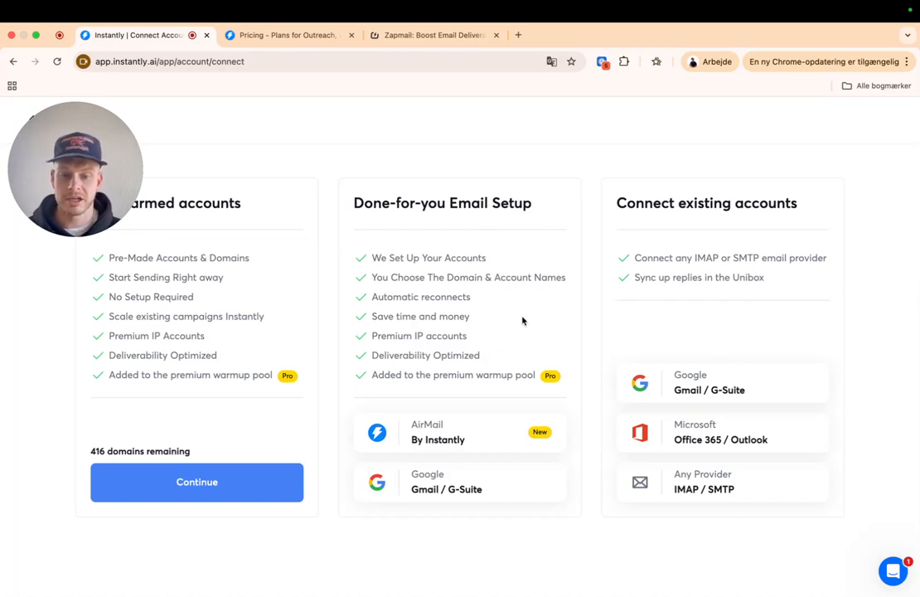
pyautogui.moveTo(124, 143); pyautogui.dragTo(379, 130)
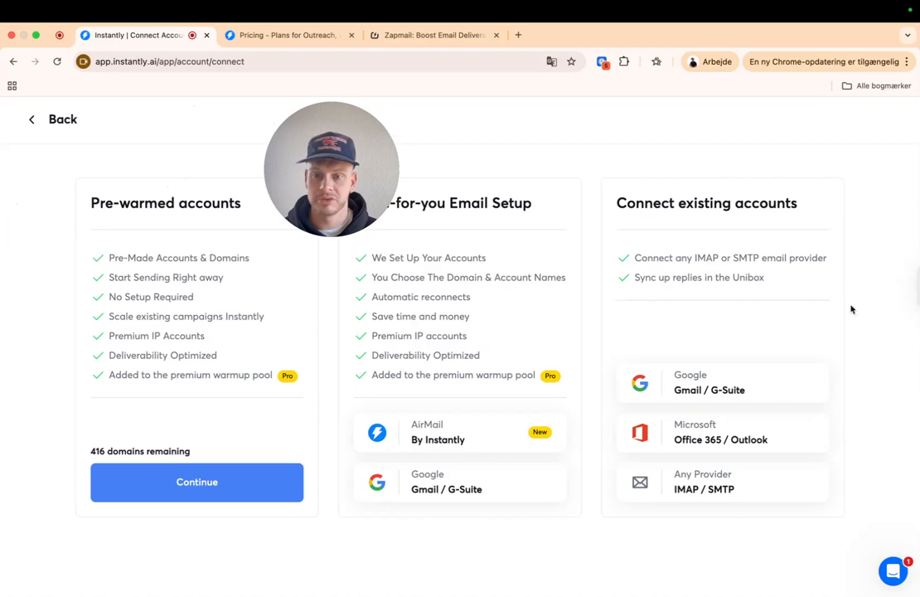
# - Preview the Google oAuth connection steps, then back out to Email Accounts
pyautogui.click(736, 385)
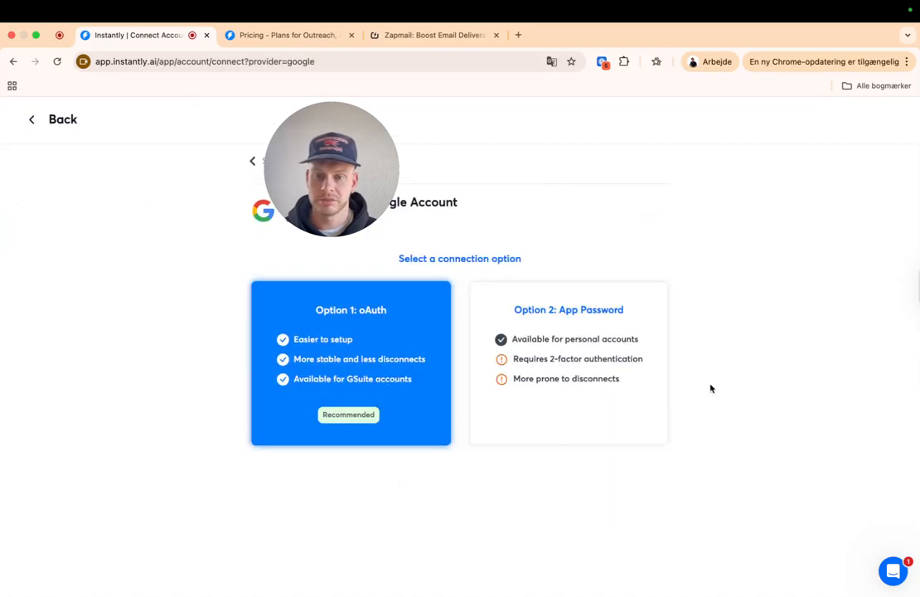
pyautogui.moveTo(322, 169); pyautogui.dragTo(136, 178)
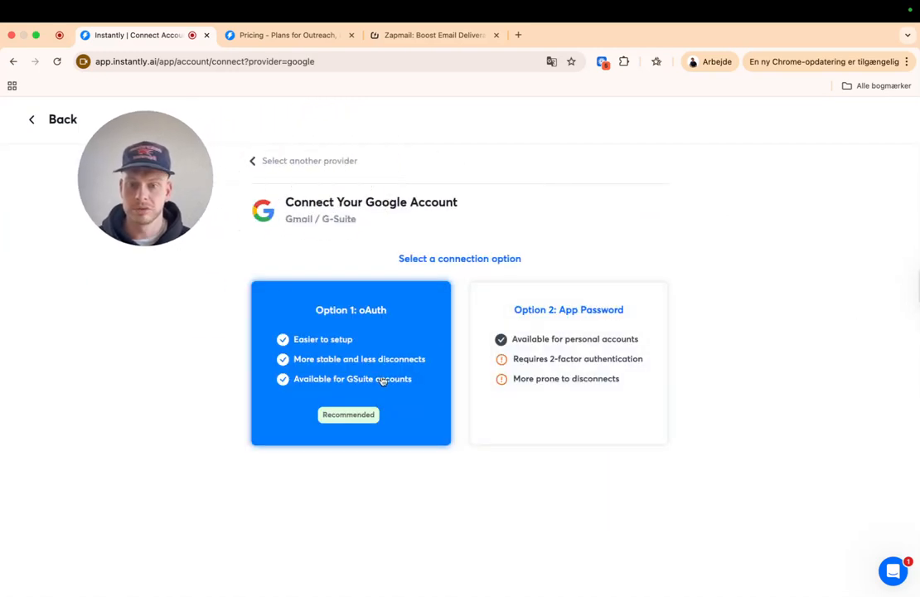
pyautogui.click(356, 321)
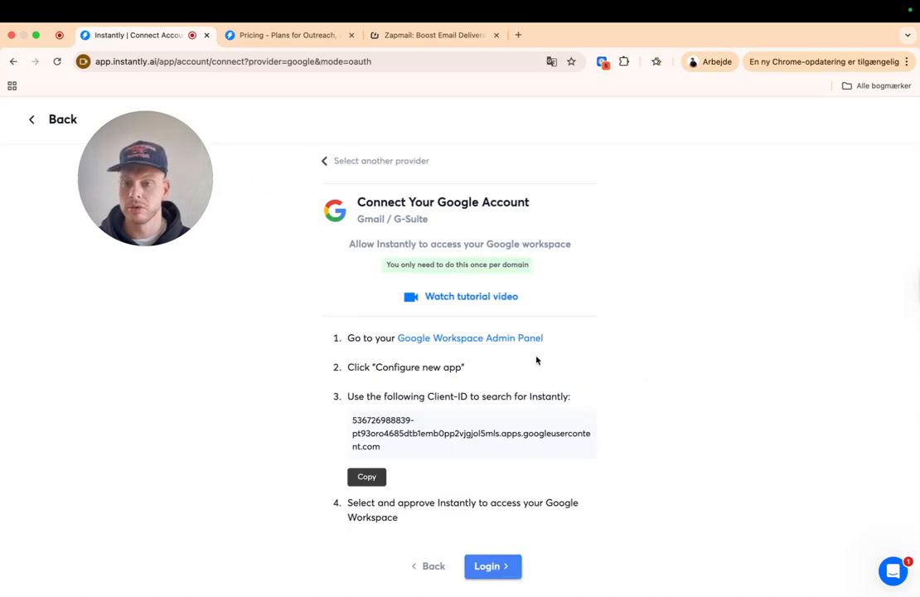
pyautogui.moveTo(211, 179); pyautogui.dragTo(214, 296)
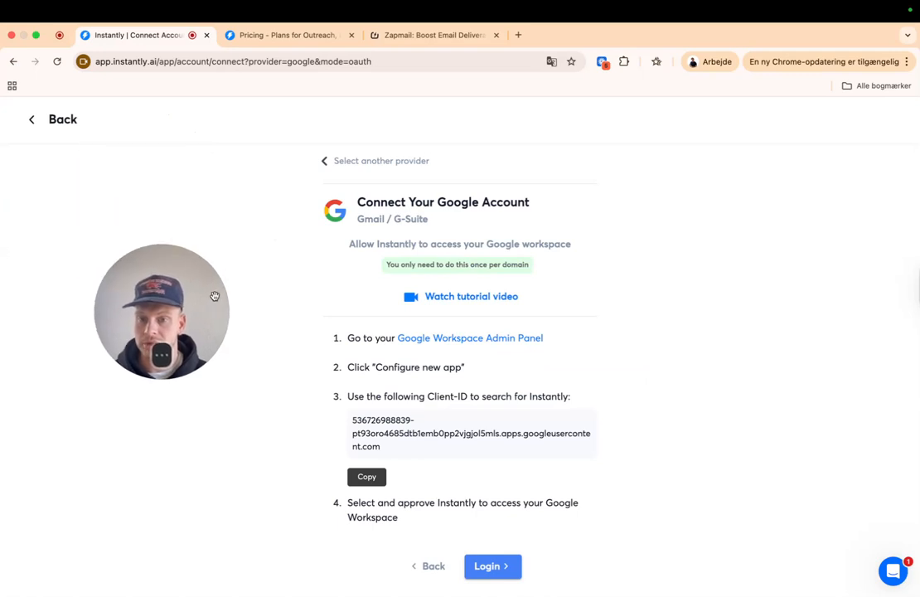
pyautogui.click(52, 124)
pyautogui.click(31, 125)
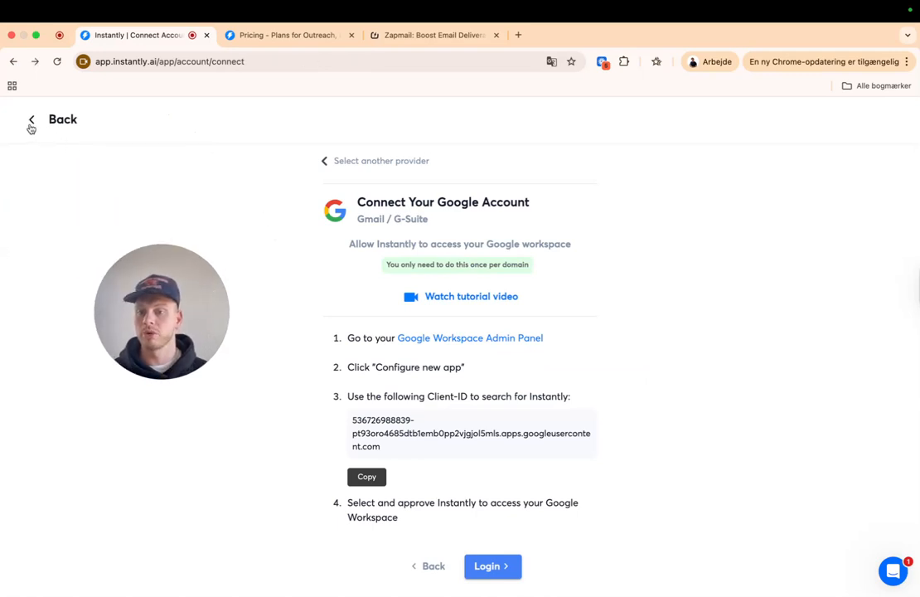
pyautogui.click(33, 123)
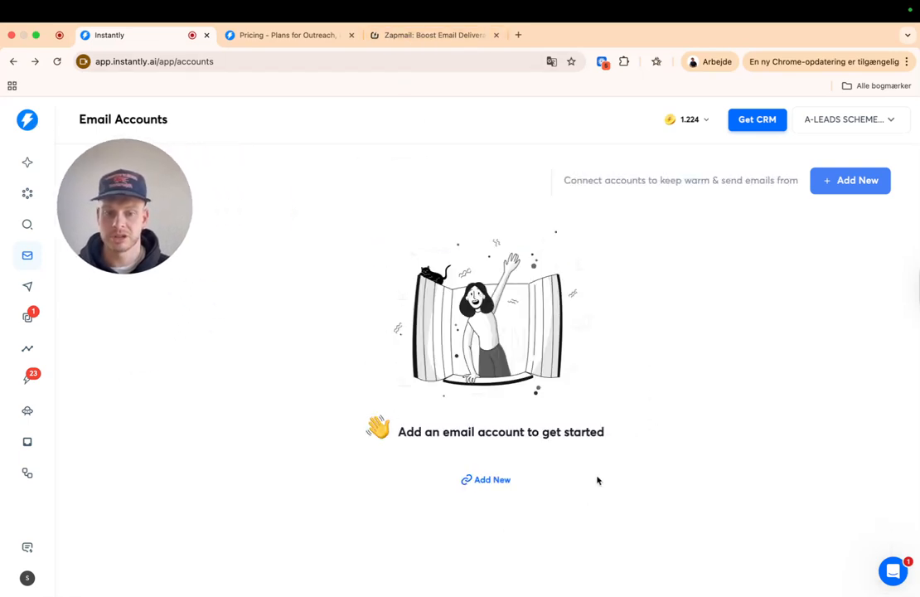
# - Reopen Google oAuth setup via Add New and copy the Client-ID to the clipboard
pyautogui.click(850, 184)
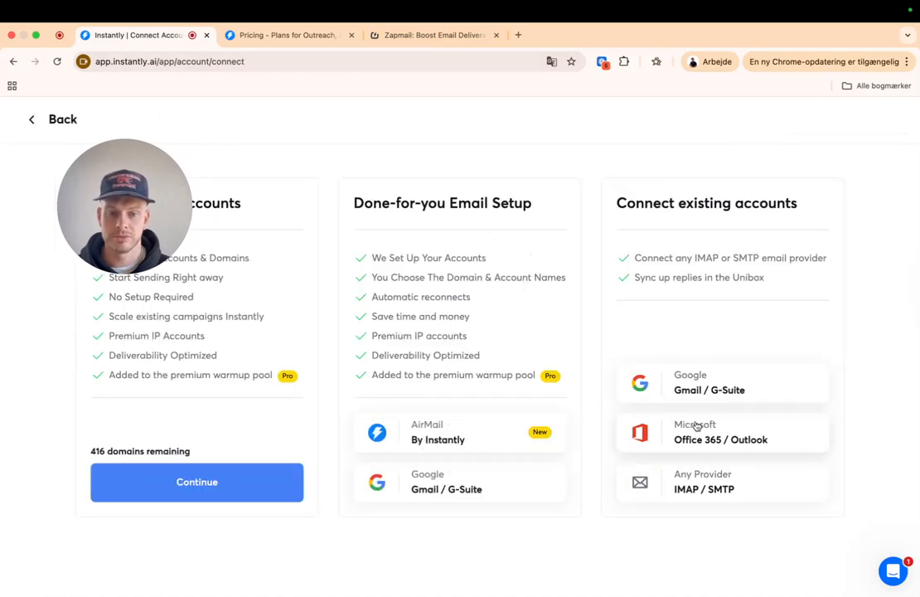
pyautogui.click(692, 383)
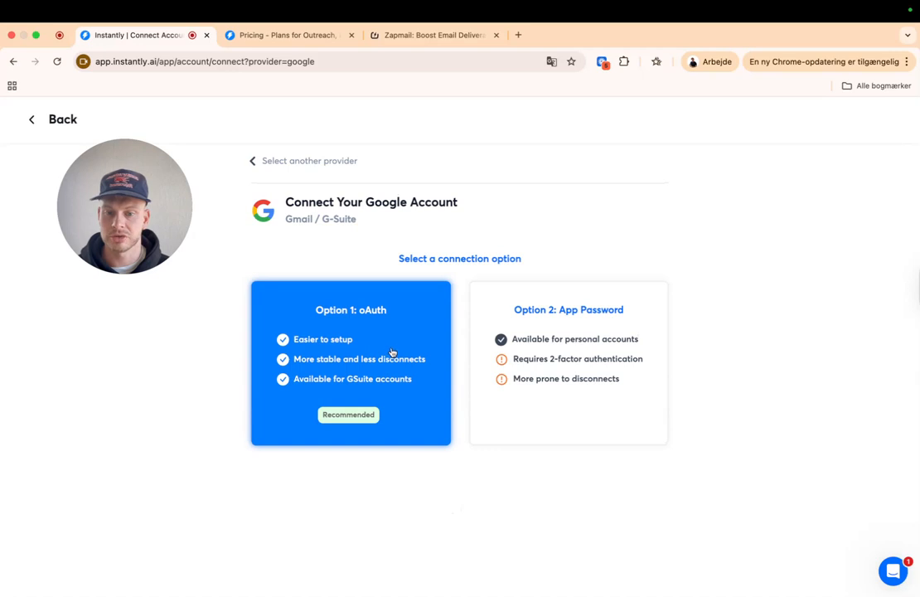
pyautogui.click(392, 352)
pyautogui.moveTo(401, 450); pyautogui.dragTo(376, 448)
pyautogui.click(395, 448)
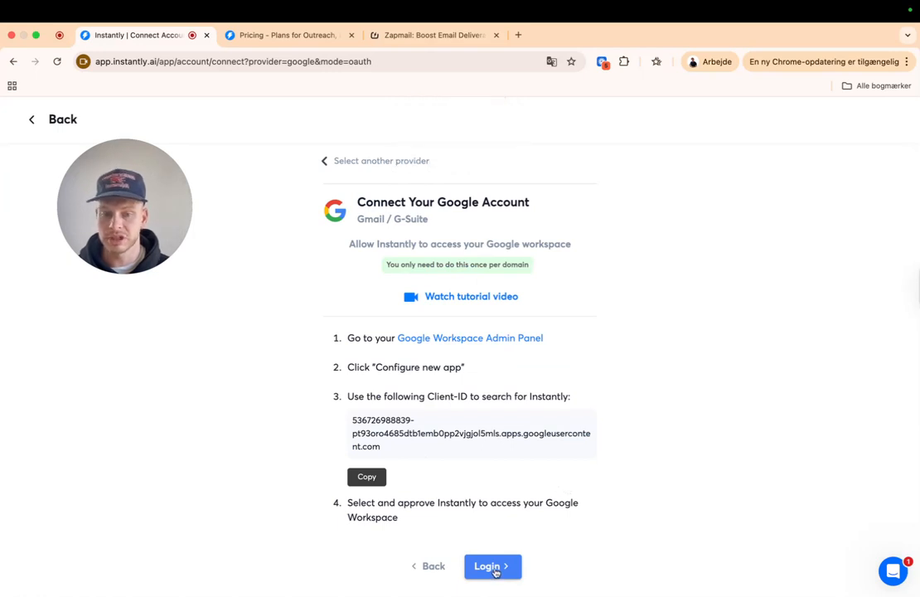
pyautogui.moveTo(181, 203); pyautogui.dragTo(193, 277)
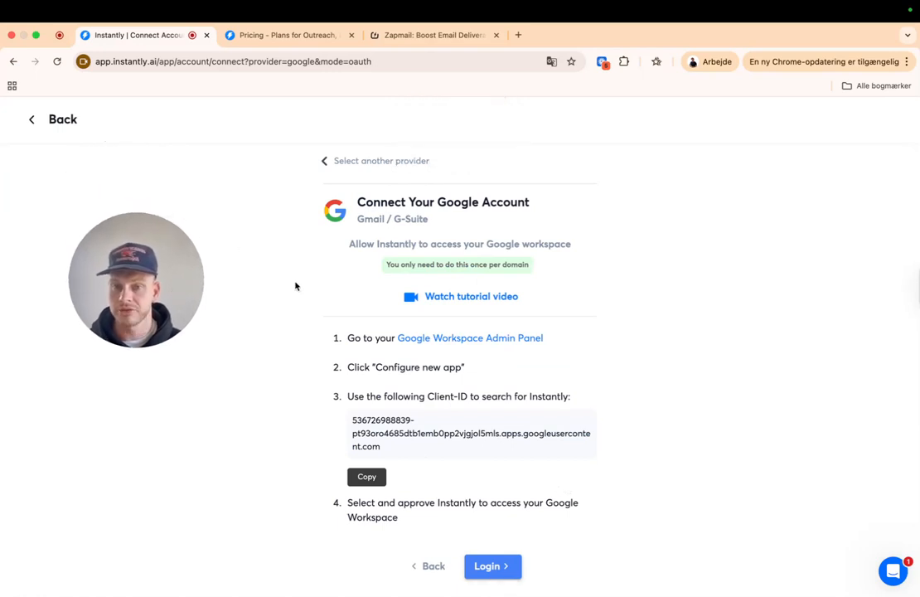
pyautogui.click(45, 119)
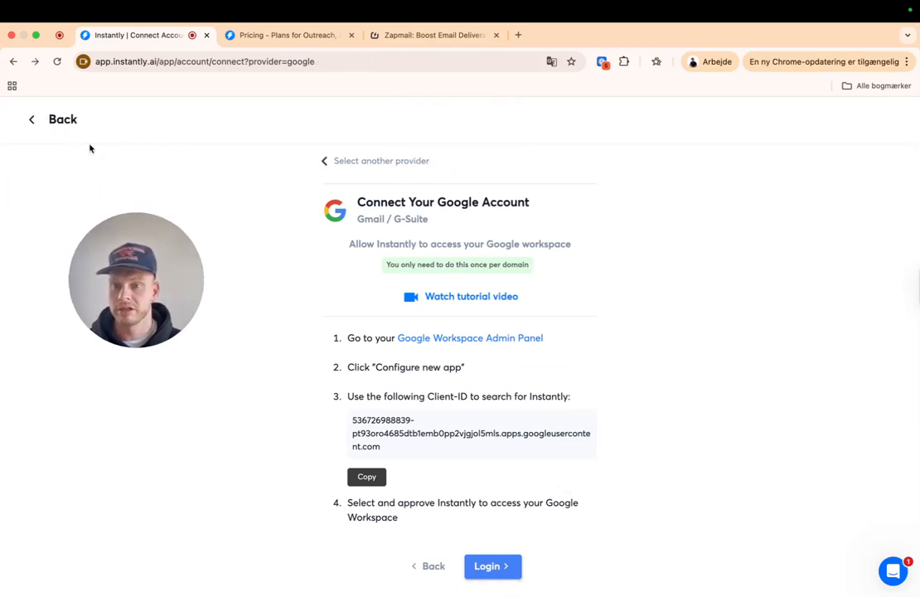
pyautogui.click(33, 122)
pyautogui.click(49, 119)
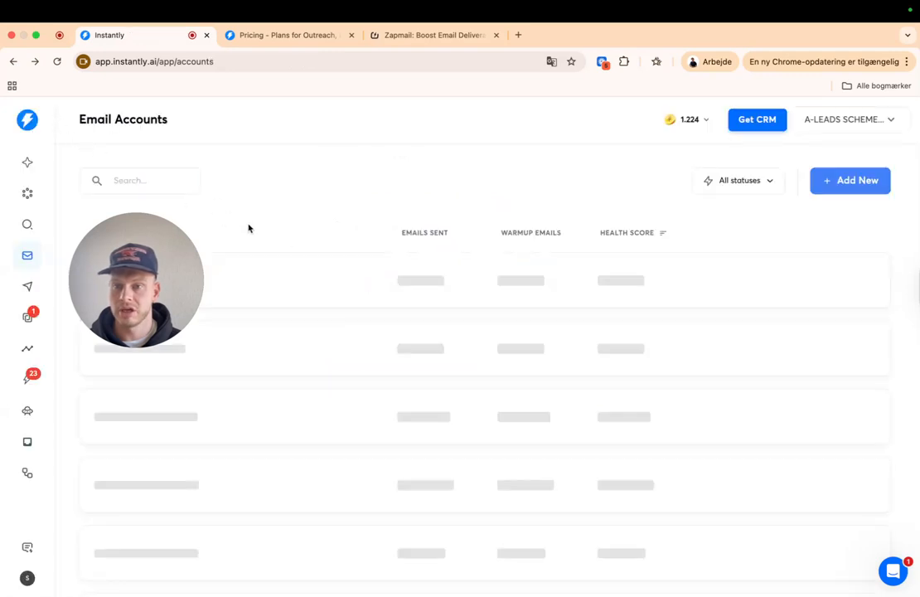
pyautogui.moveTo(165, 277); pyautogui.dragTo(206, 225)
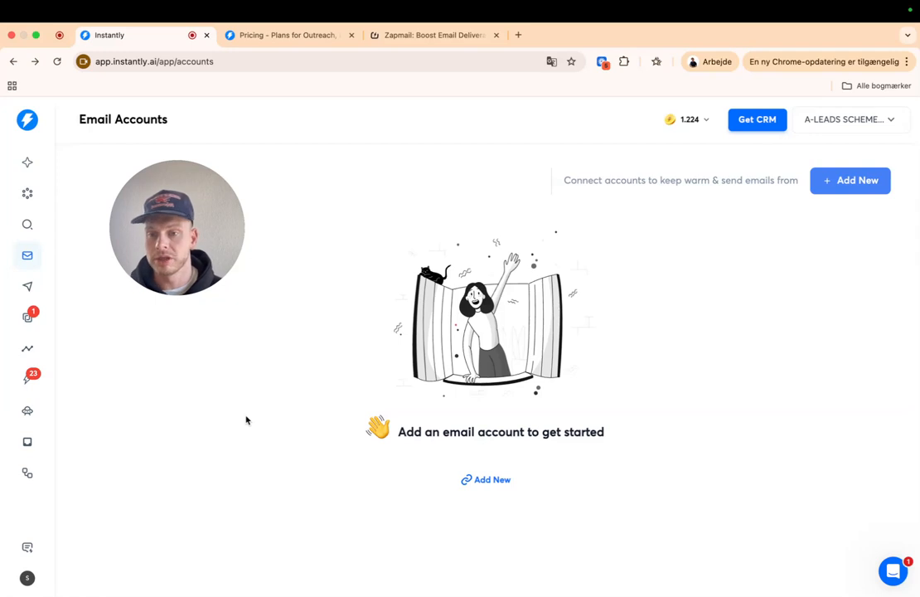
# - Open the Campaigns list and look over the existing draft campaigns
pyautogui.click(30, 292)
pyautogui.moveTo(214, 231); pyautogui.dragTo(887, 155)
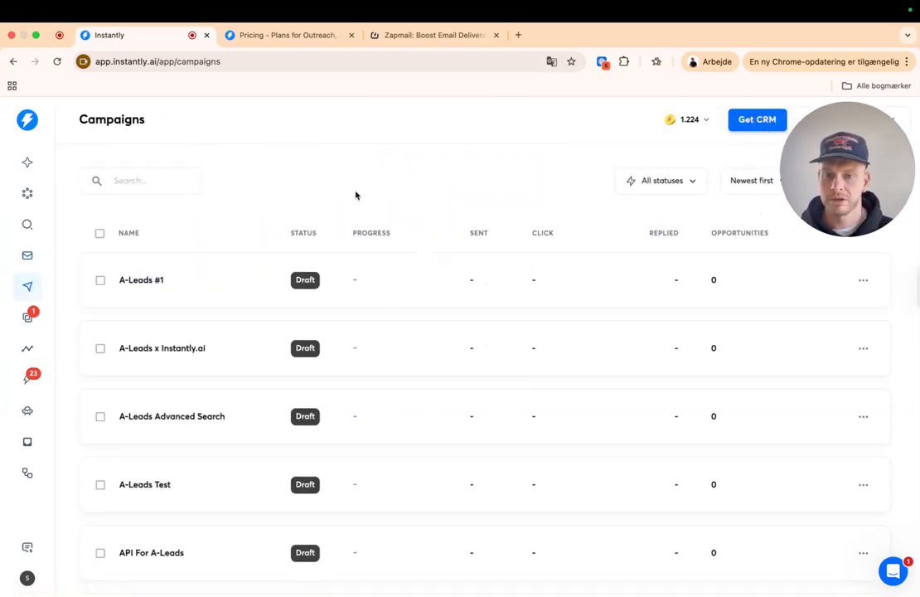
pyautogui.scroll(-2, 362, 354)
pyautogui.scroll(2, 361, 374)
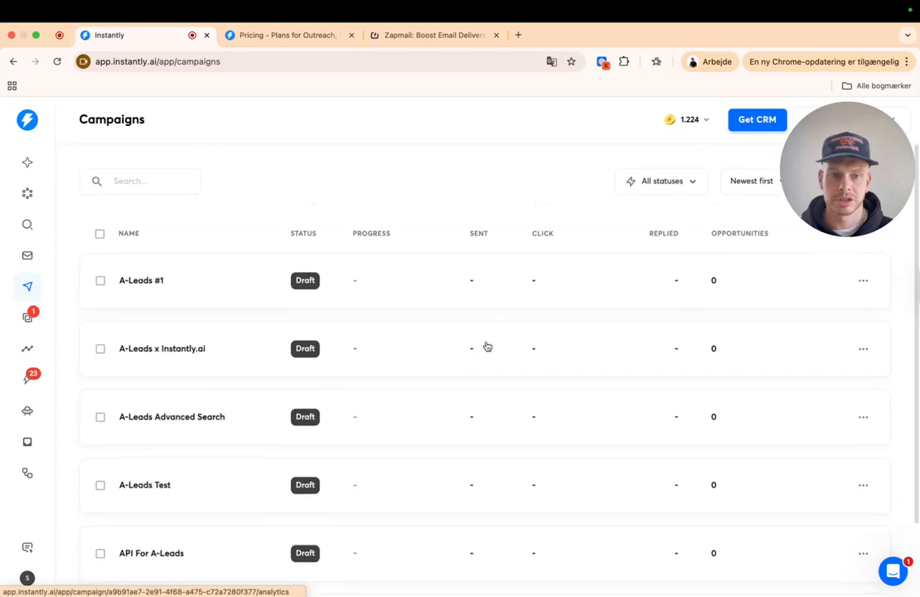
pyautogui.moveTo(853, 143); pyautogui.dragTo(278, 144)
# - Add a new campaign, replacing 'My Campaign' with 'Test Campaign', and continue
pyautogui.click(850, 180)
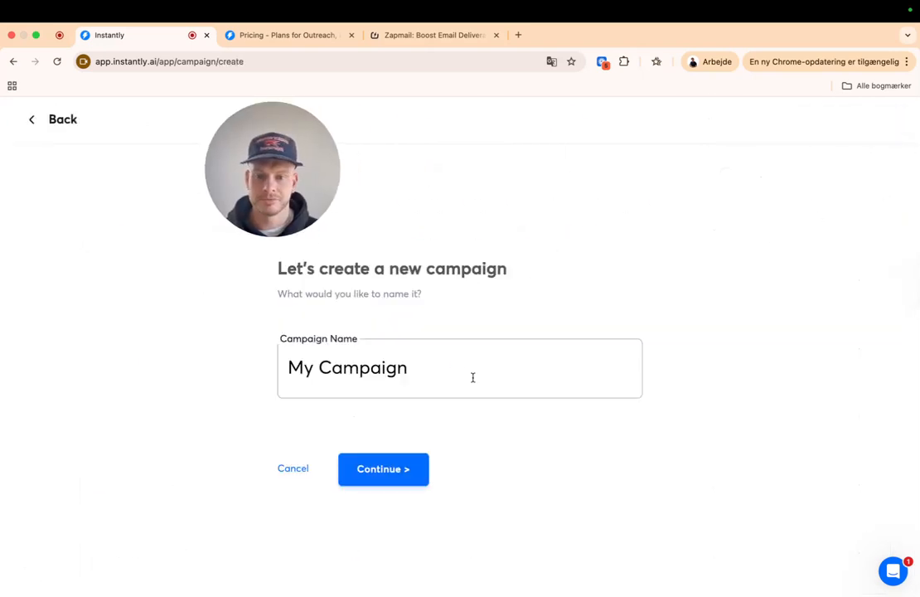
pyautogui.moveTo(472, 378); pyautogui.dragTo(182, 377)
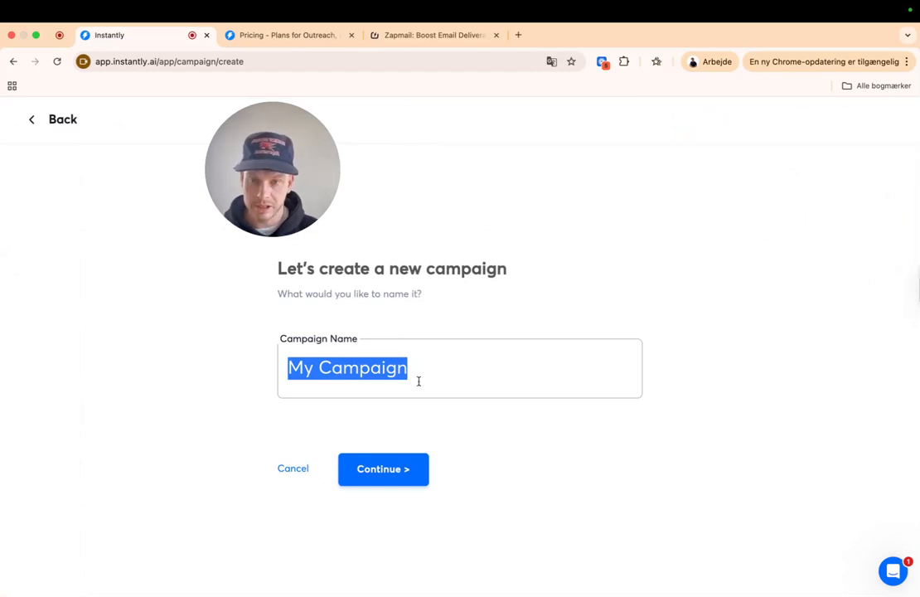
pyautogui.write('TEst')
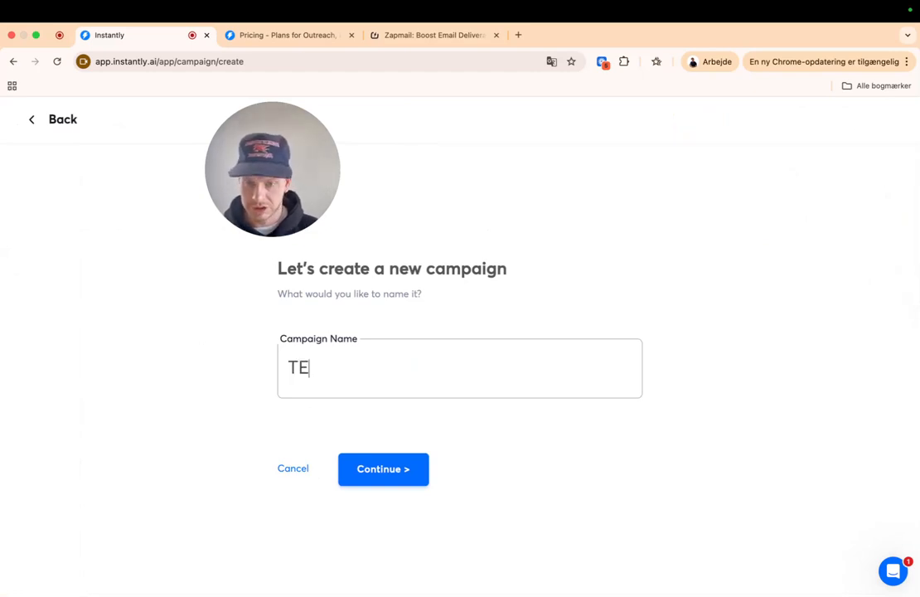
pyautogui.press('BackSpace')
pyautogui.press('BackSpace')
pyautogui.press('BackSpace')
pyautogui.press('BackSpace')
pyautogui.write('est Campaign')
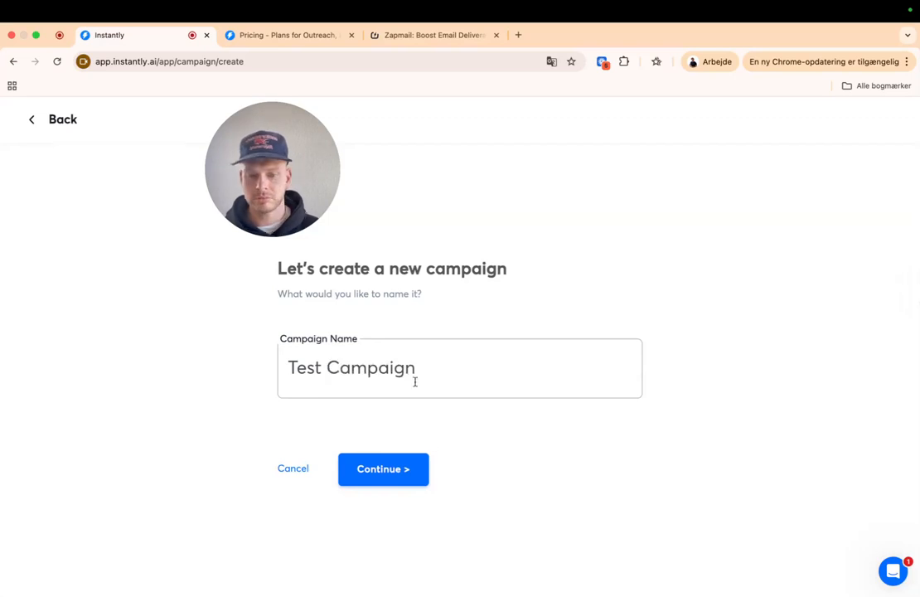
pyautogui.click(410, 484)
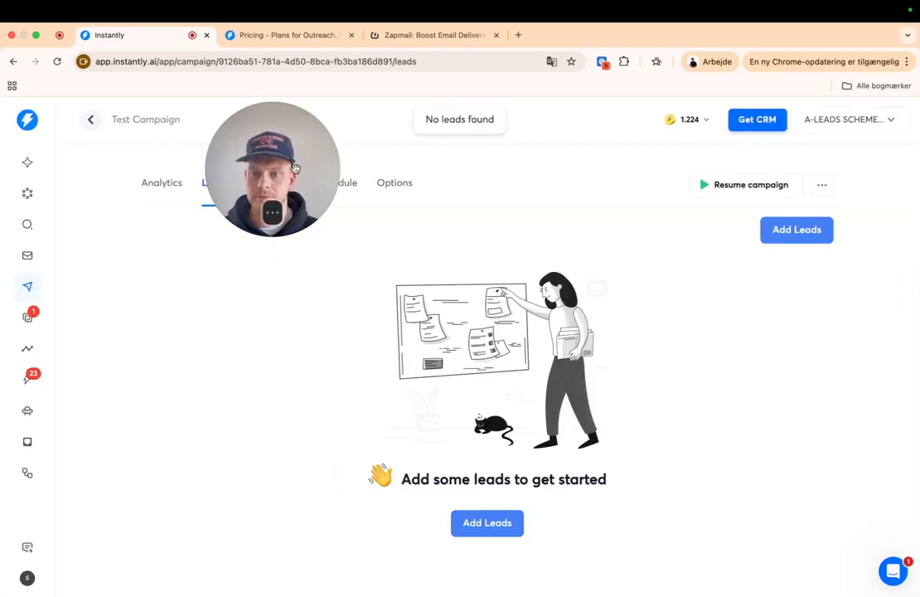
pyautogui.click(165, 183)
pyautogui.moveTo(155, 318); pyautogui.dragTo(86, 523)
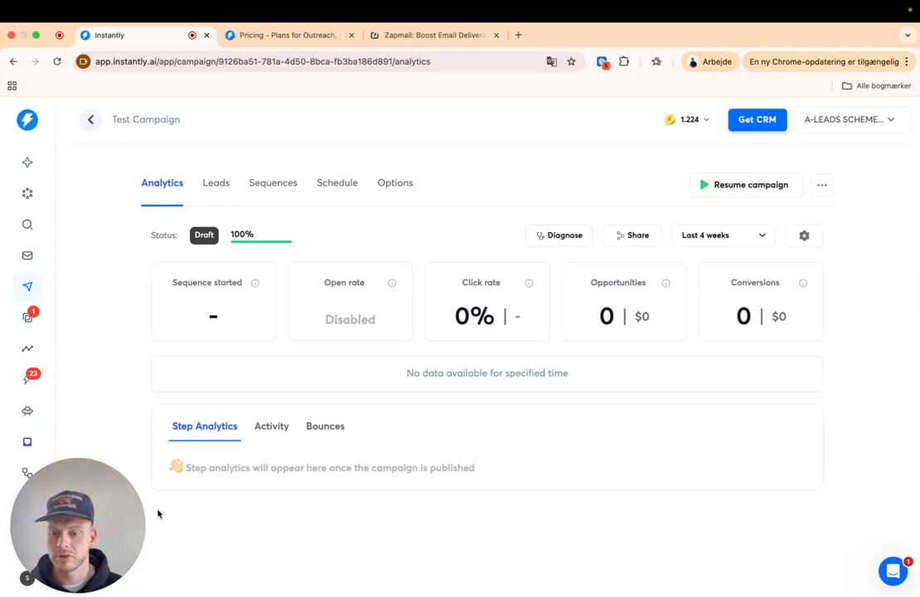
pyautogui.moveTo(130, 520); pyautogui.dragTo(105, 339)
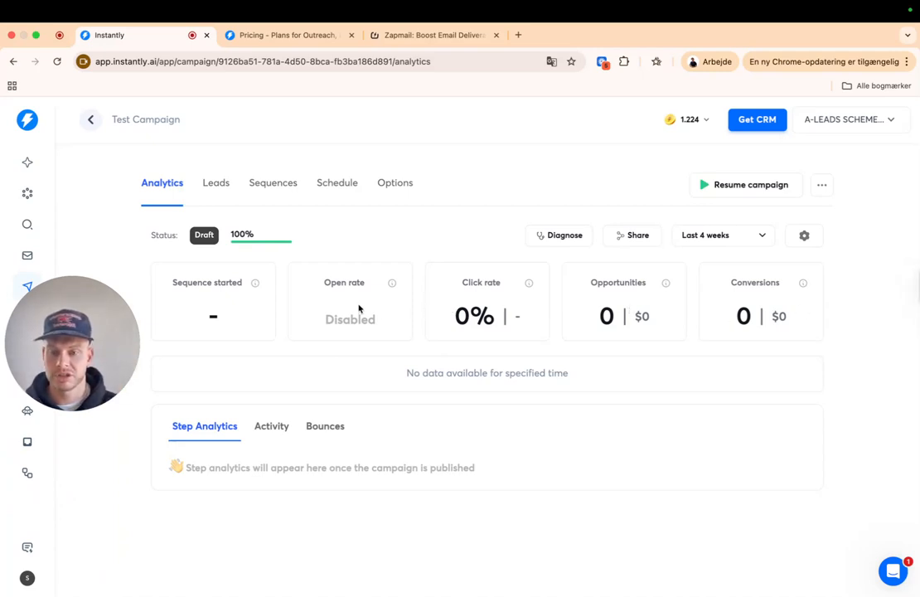
pyautogui.moveTo(169, 283); pyautogui.dragTo(241, 310)
pyautogui.click(244, 317)
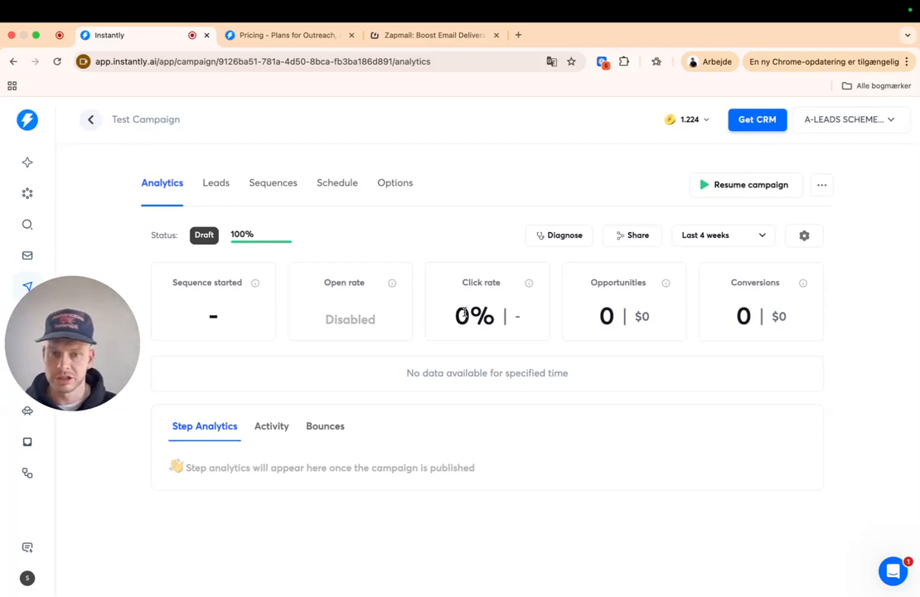
pyautogui.moveTo(442, 325); pyautogui.dragTo(519, 318)
pyautogui.click(518, 319)
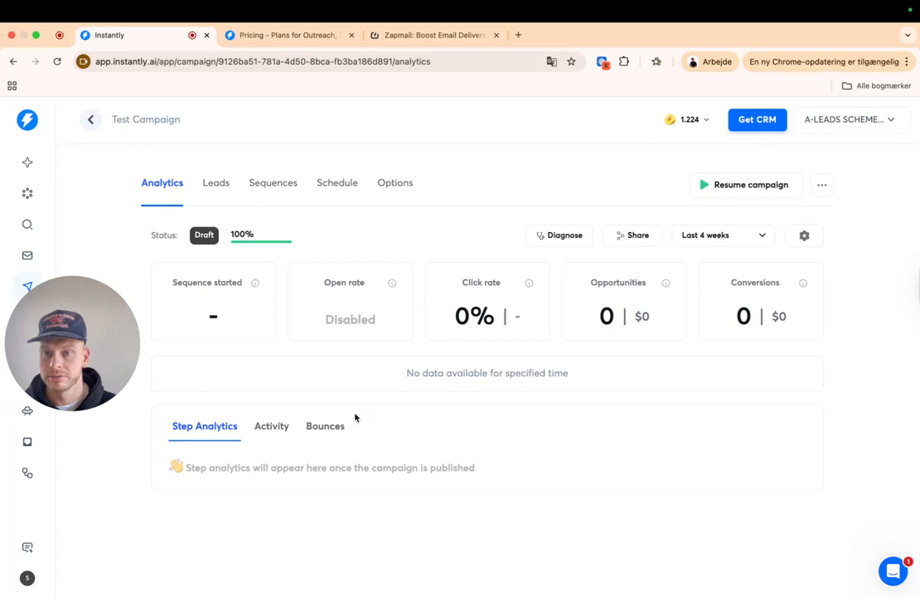
pyautogui.click(273, 430)
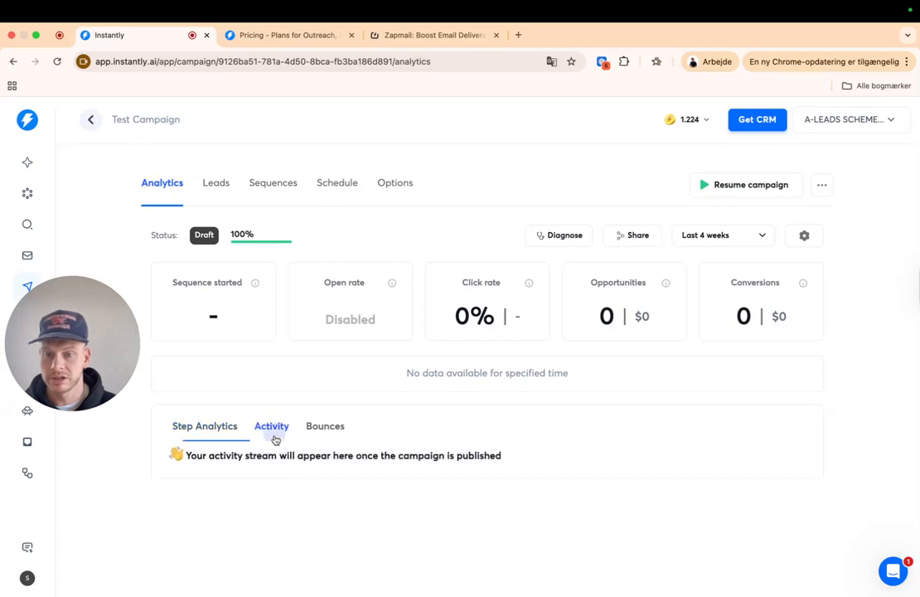
pyautogui.click(325, 427)
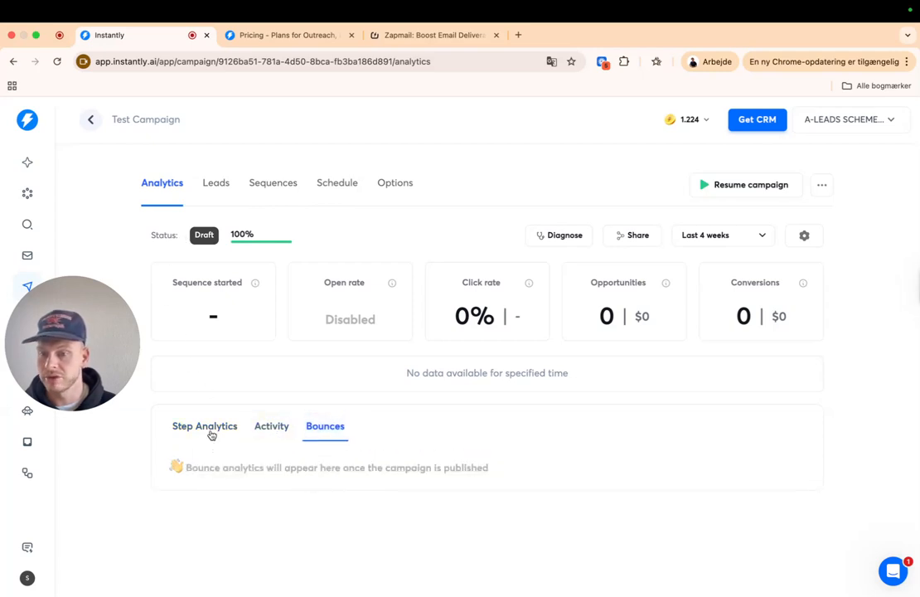
pyautogui.click(183, 428)
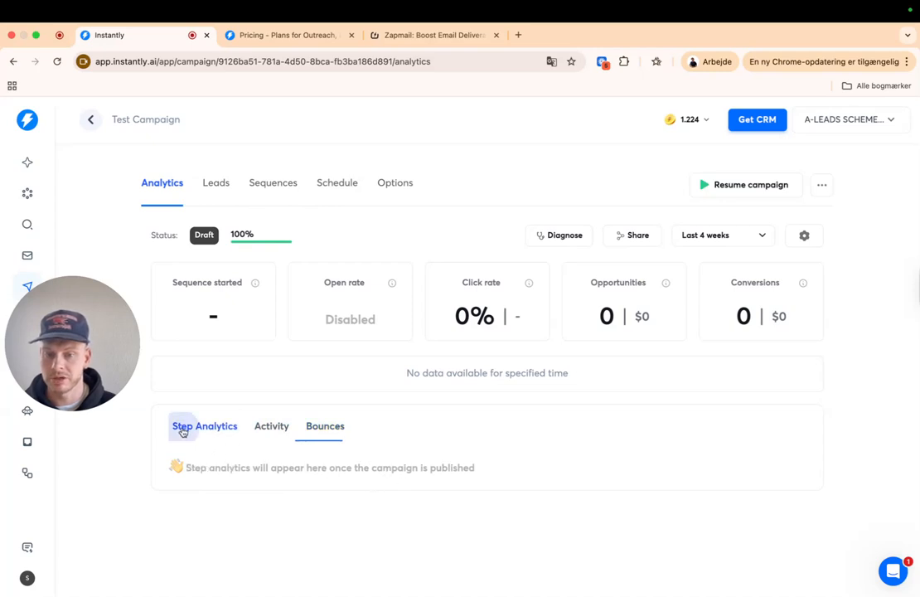
pyautogui.click(219, 186)
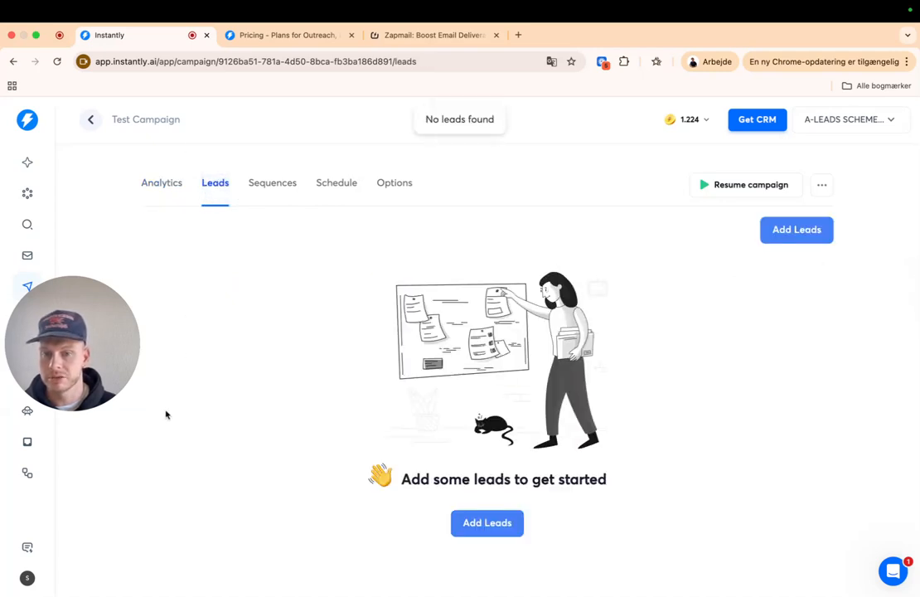
pyautogui.click(492, 524)
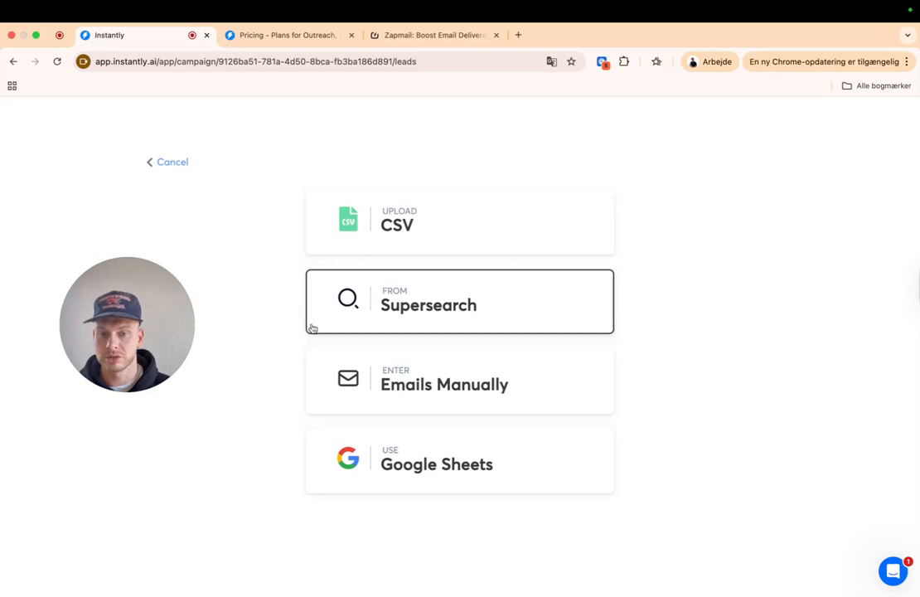
pyautogui.click(417, 230)
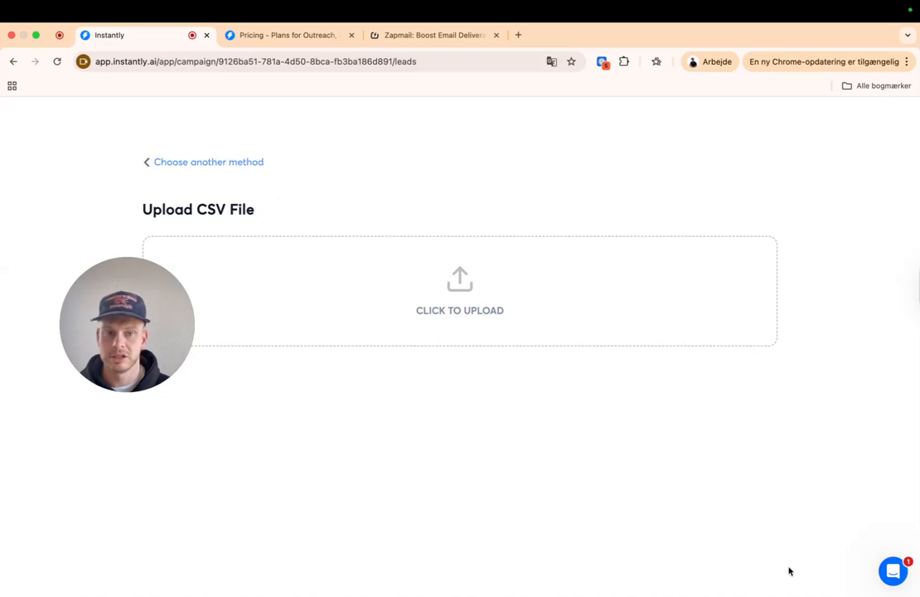
pyautogui.click(180, 161)
pyautogui.click(165, 163)
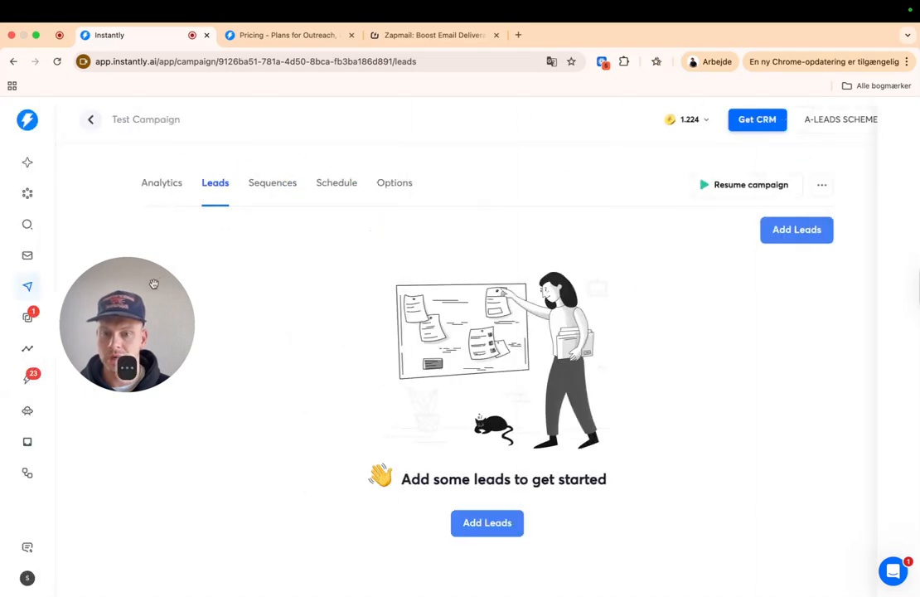
# - Open the campaign's sequence editor and browse the email template library
pyautogui.click(270, 183)
pyautogui.moveTo(151, 190); pyautogui.dragTo(116, 146)
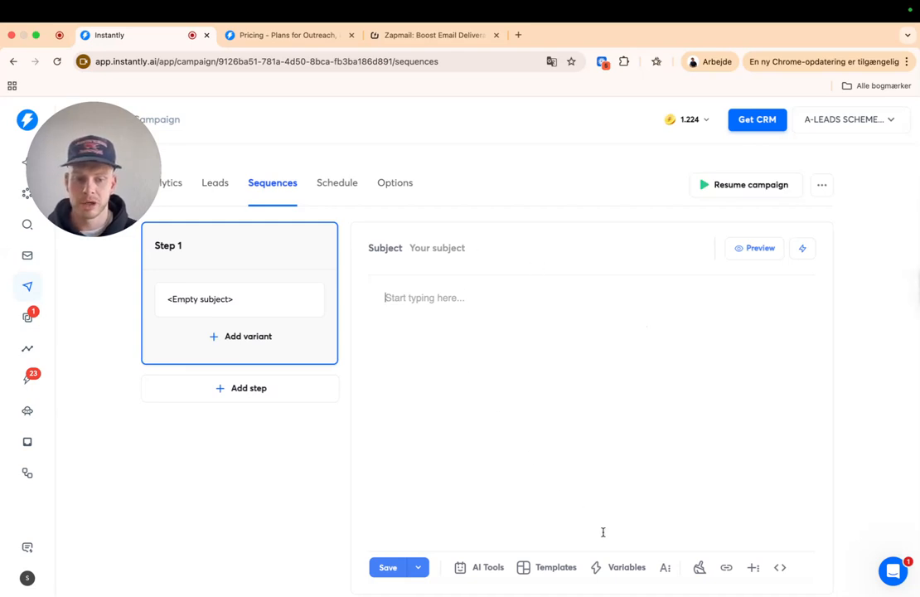
pyautogui.click(551, 569)
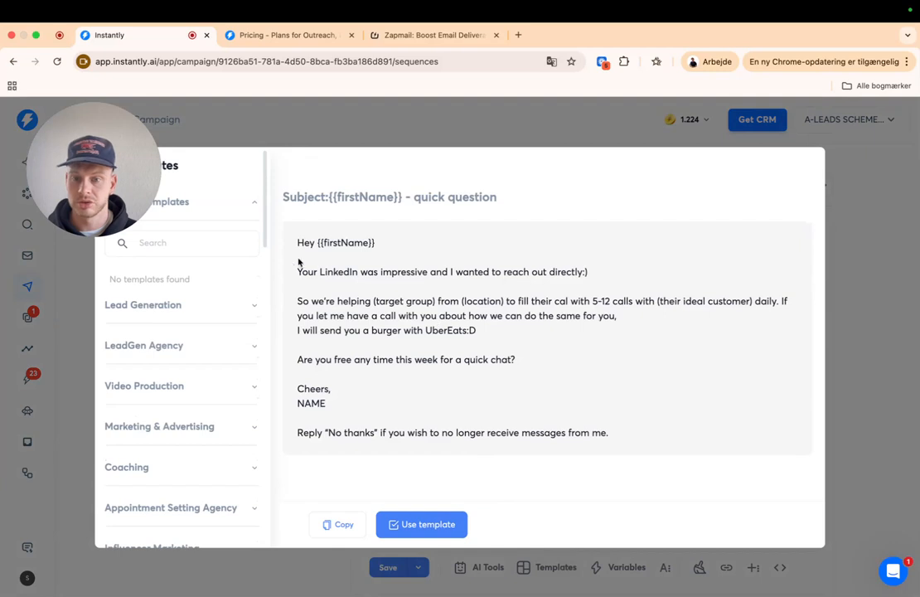
pyautogui.scroll(-2, 191, 381)
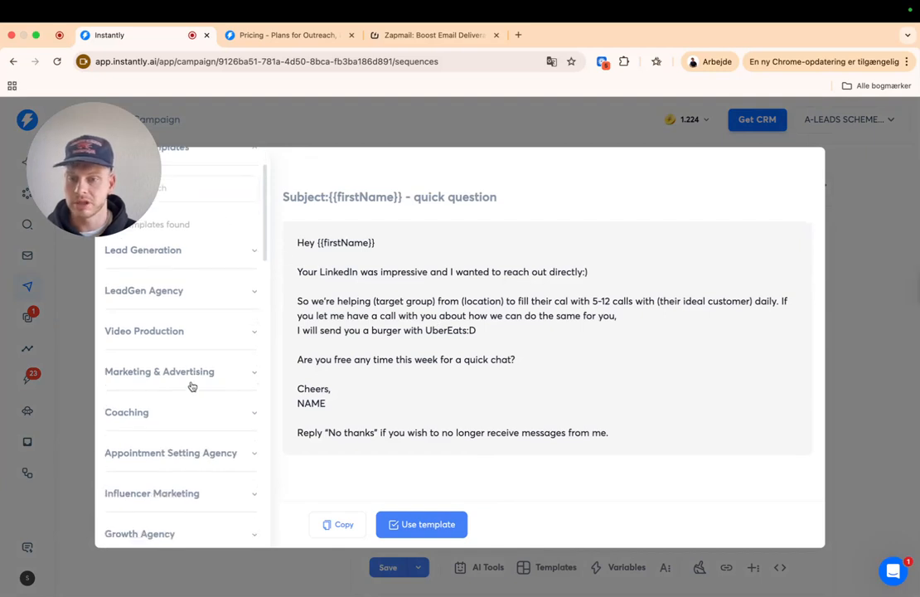
pyautogui.scroll(-1, 190, 381)
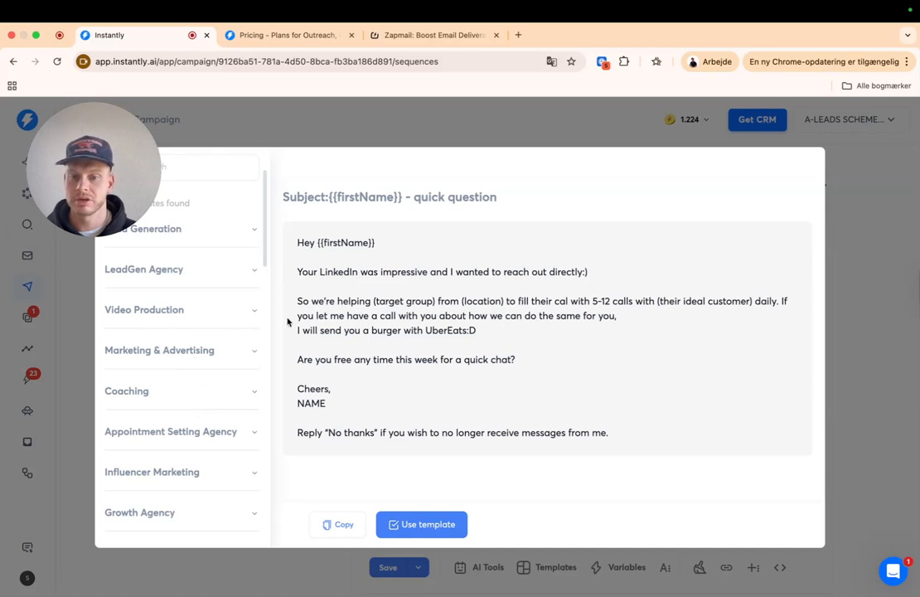
# - Preview the LeadGen Agency Email 3 template, then close the library unused
pyautogui.click(170, 271)
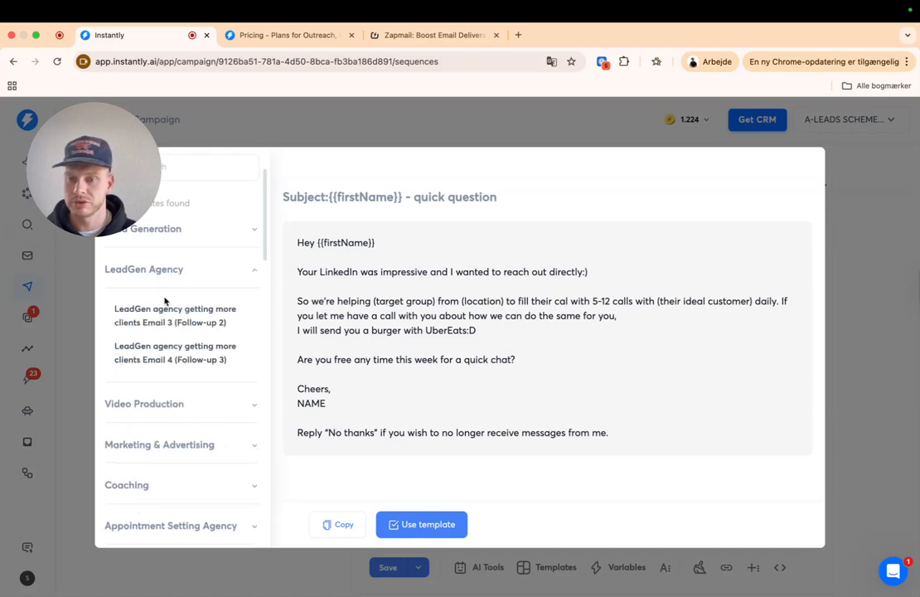
pyautogui.click(186, 317)
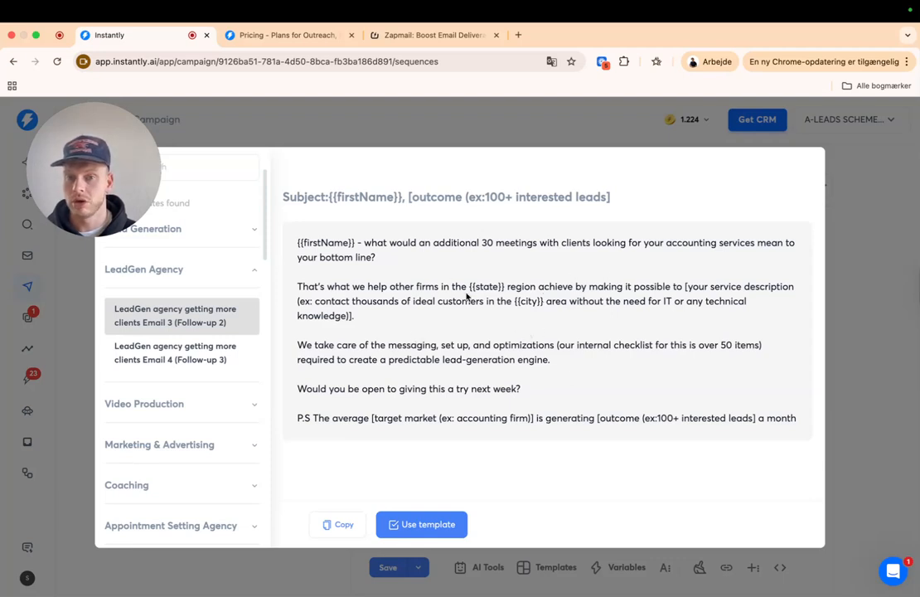
pyautogui.click(256, 273)
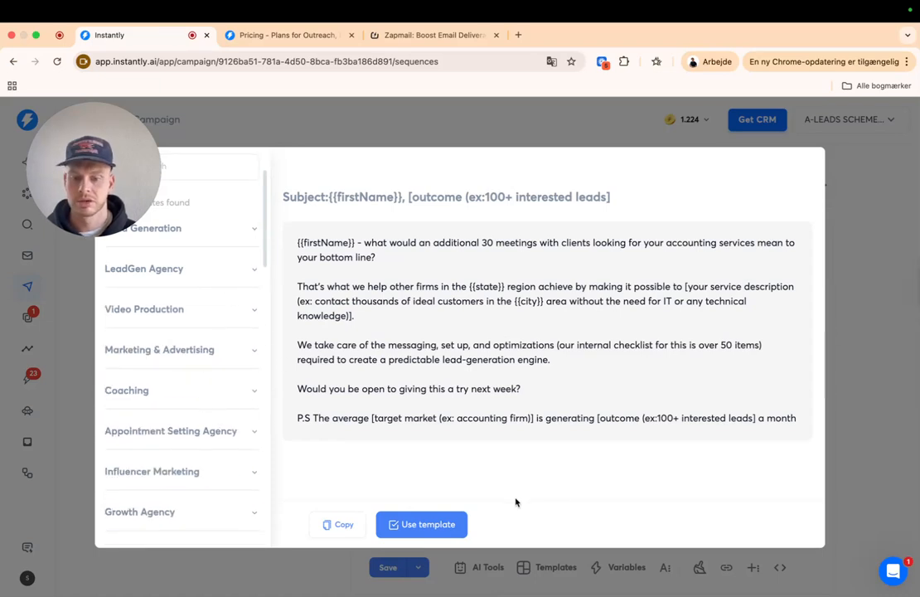
pyautogui.click(842, 442)
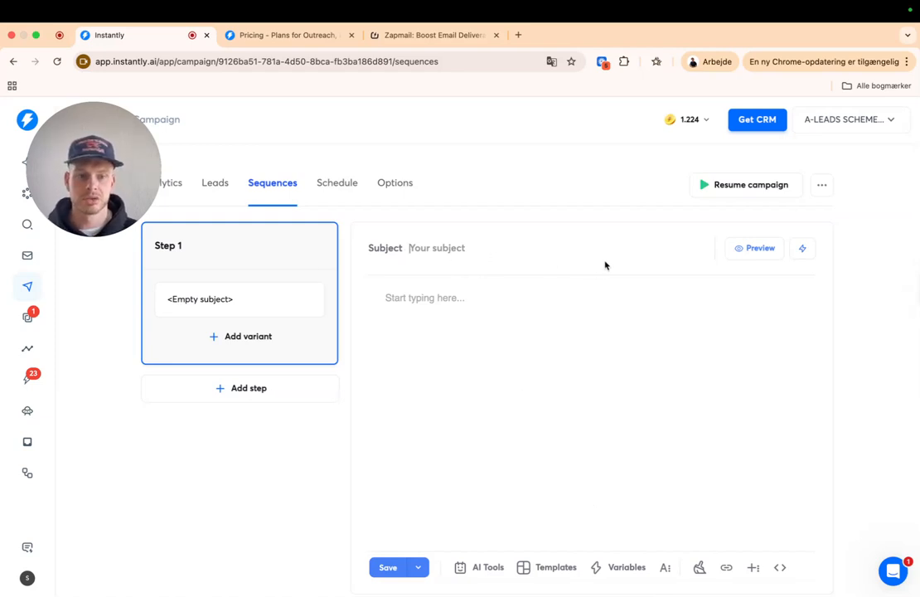
# - Make Step 1's subject {{companyName}} x, followed by the sender's first name and '- Intro'
pyautogui.click(801, 251)
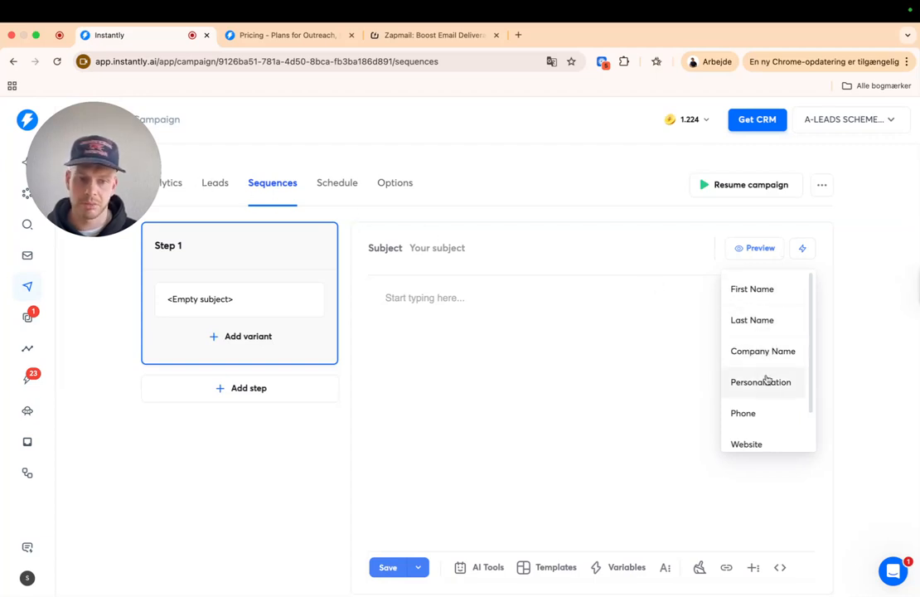
pyautogui.scroll(-2, 779, 386)
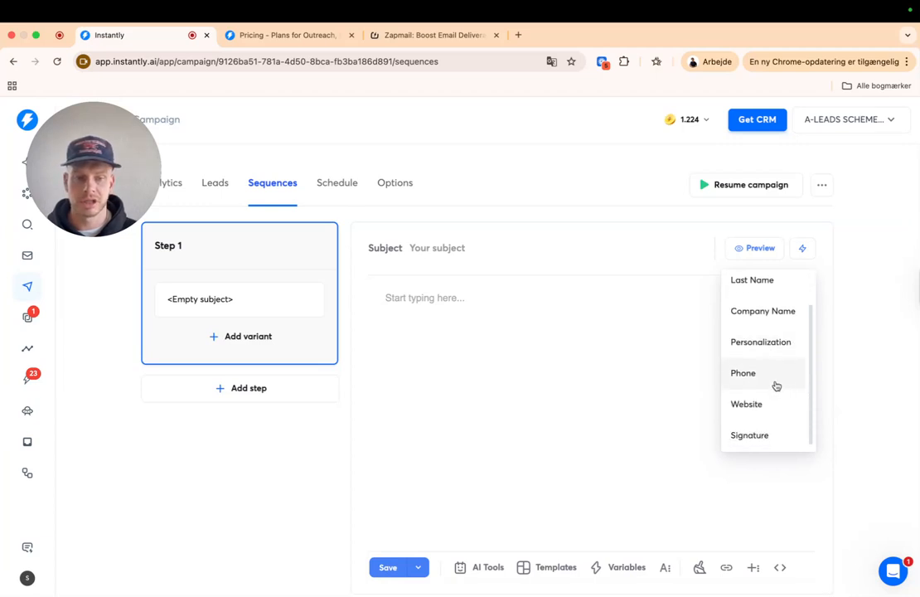
pyautogui.scroll(2, 762, 431)
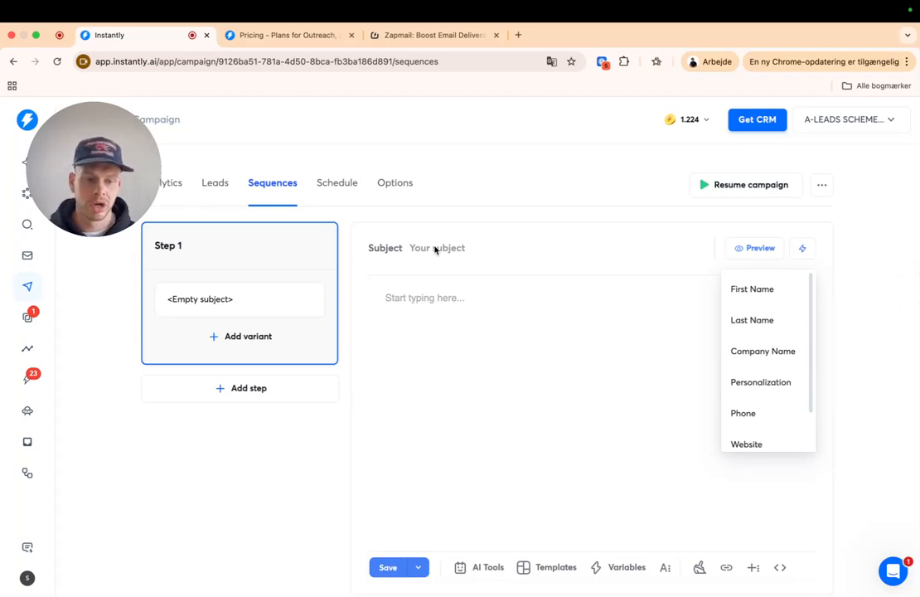
pyautogui.click(761, 358)
pyautogui.write('x')
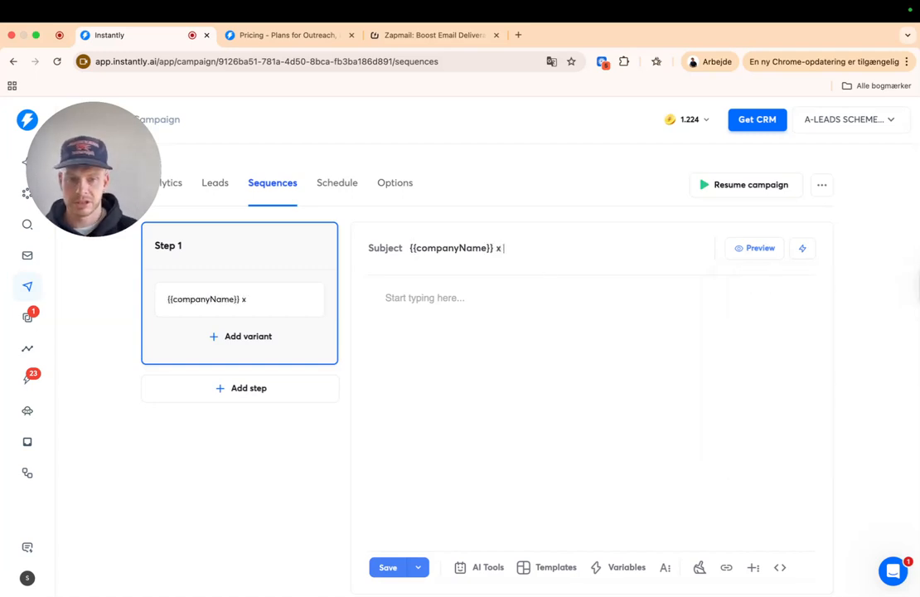
pyautogui.write(' My company name')
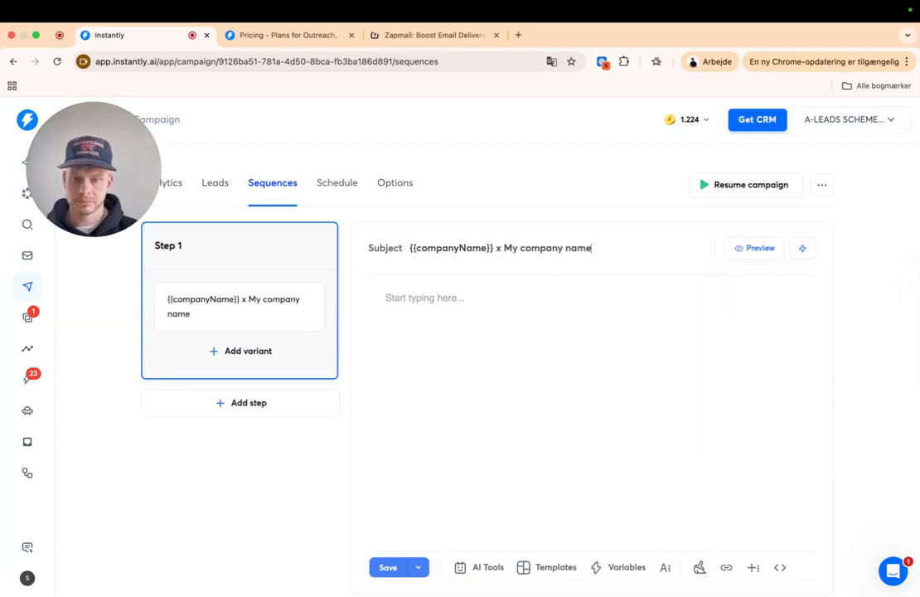
pyautogui.moveTo(595, 247); pyautogui.dragTo(503, 248)
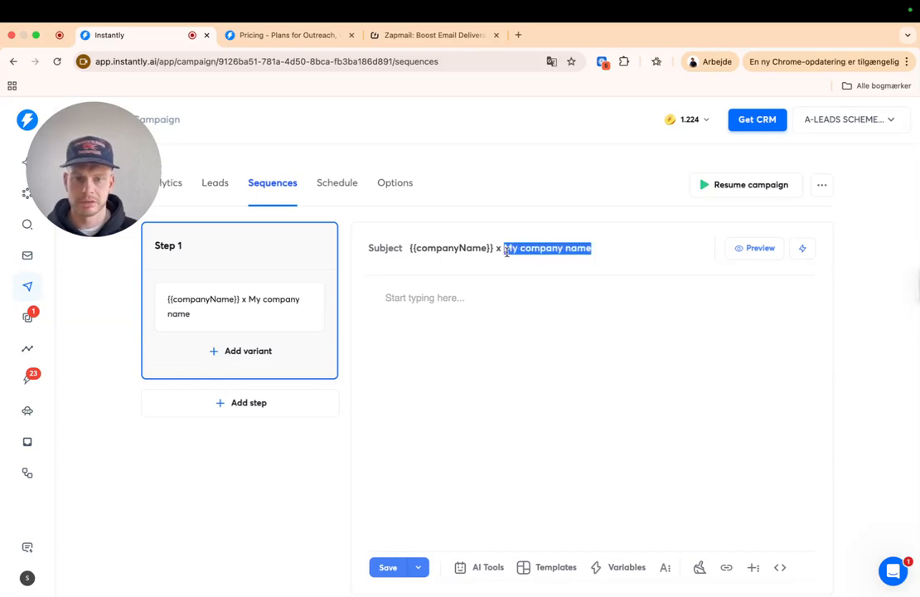
pyautogui.write('Simo')
pyautogui.press('BackSpace')
pyautogui.press('BackSpace')
pyautogui.press('BackSpace')
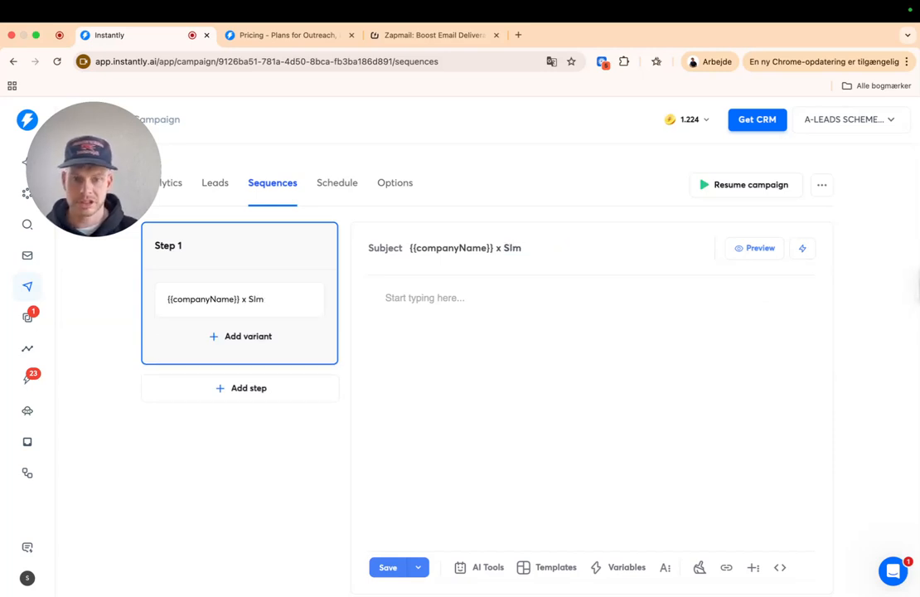
pyautogui.write('imon - Intro')
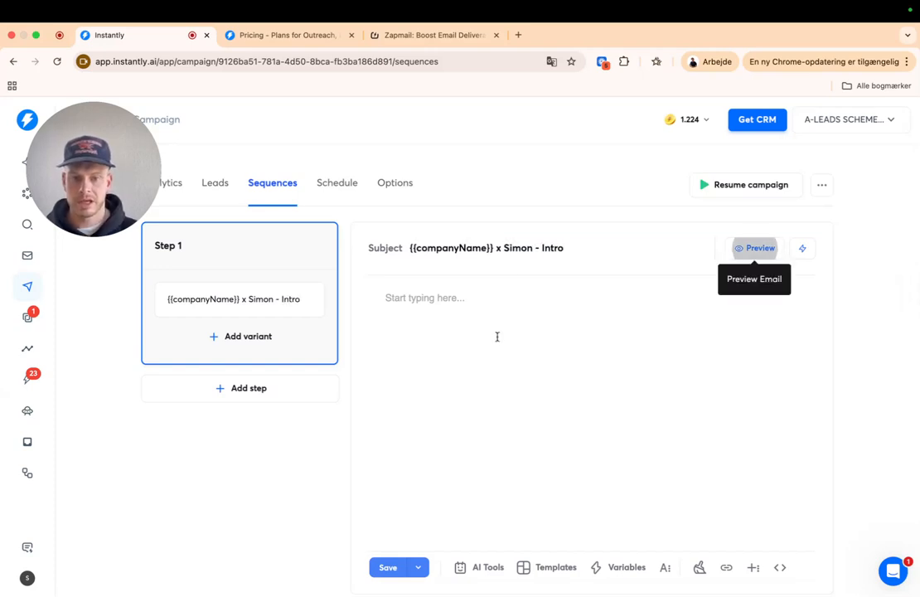
pyautogui.click(441, 308)
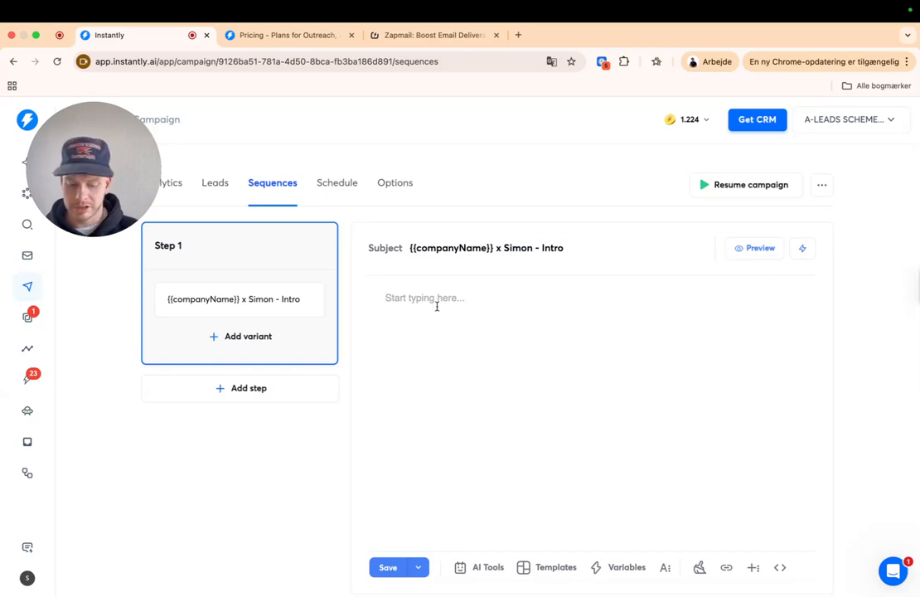
# - Write the {{firstName}} greeting, the 10-15+ calls per month pitch and the video offer
pyautogui.write('Hi')
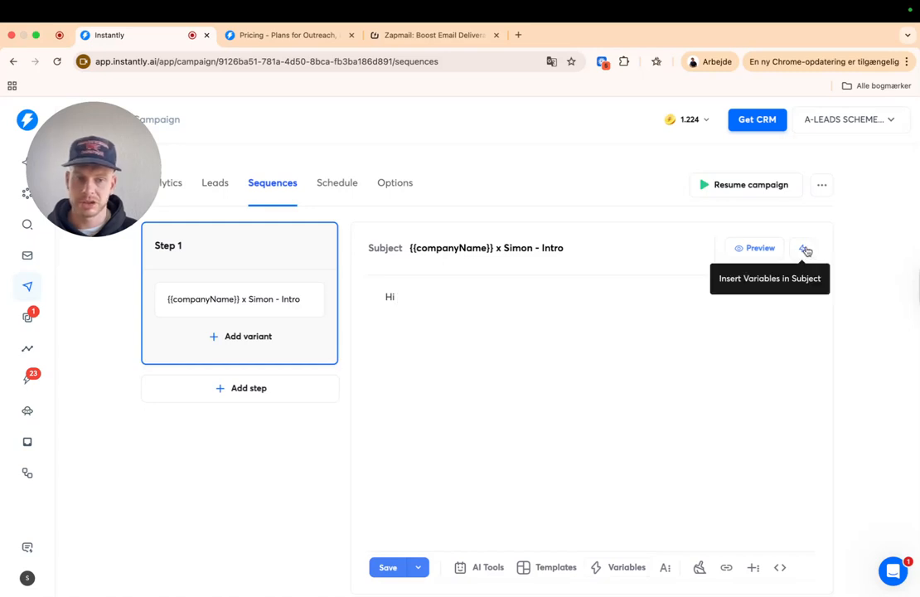
pyautogui.click(597, 570)
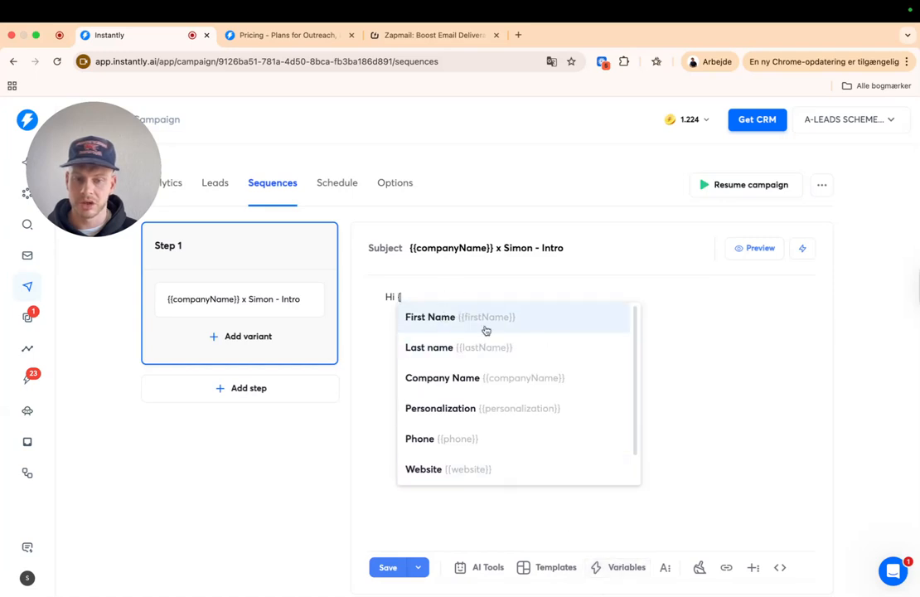
pyautogui.click(455, 315)
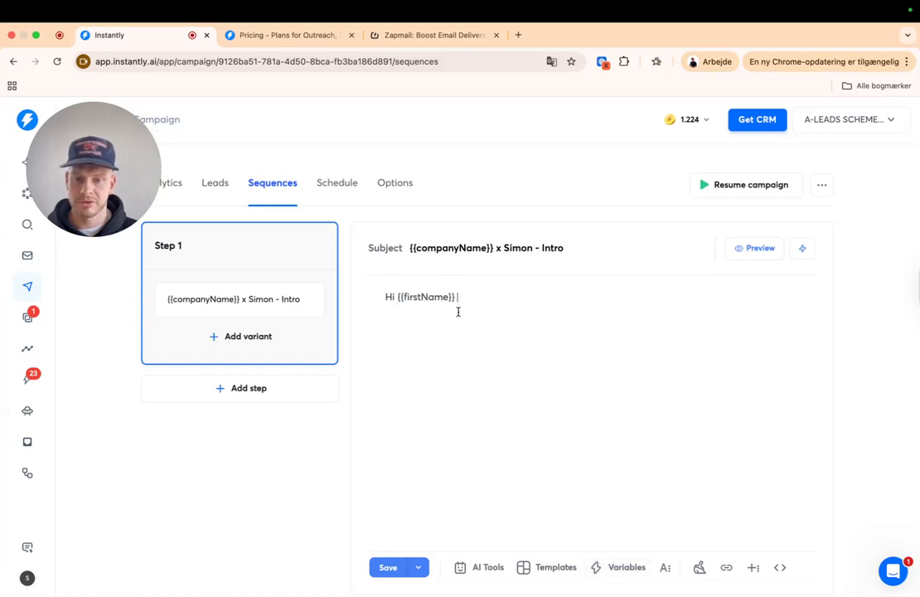
pyautogui.write('We help agencies add')
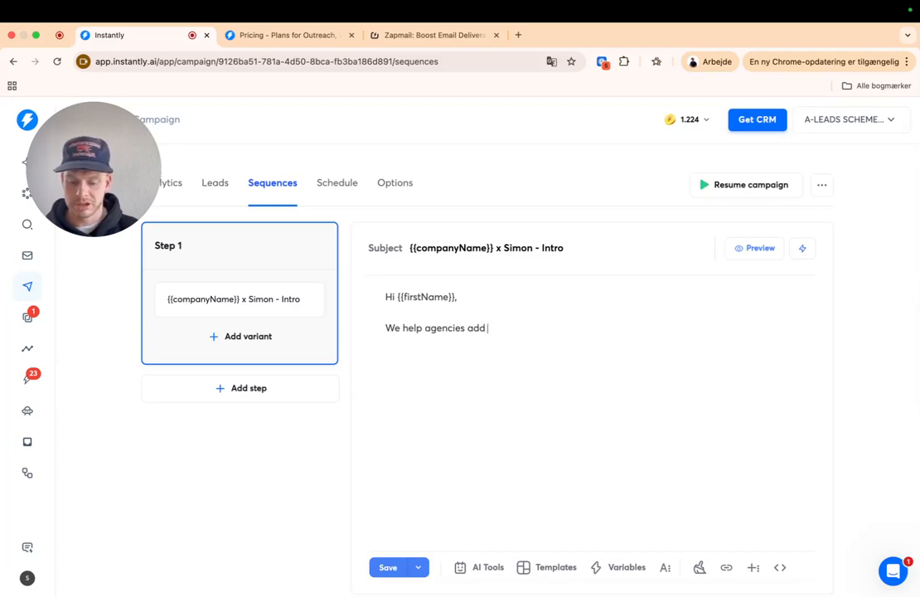
pyautogui.write('10-15+ calls per mo')
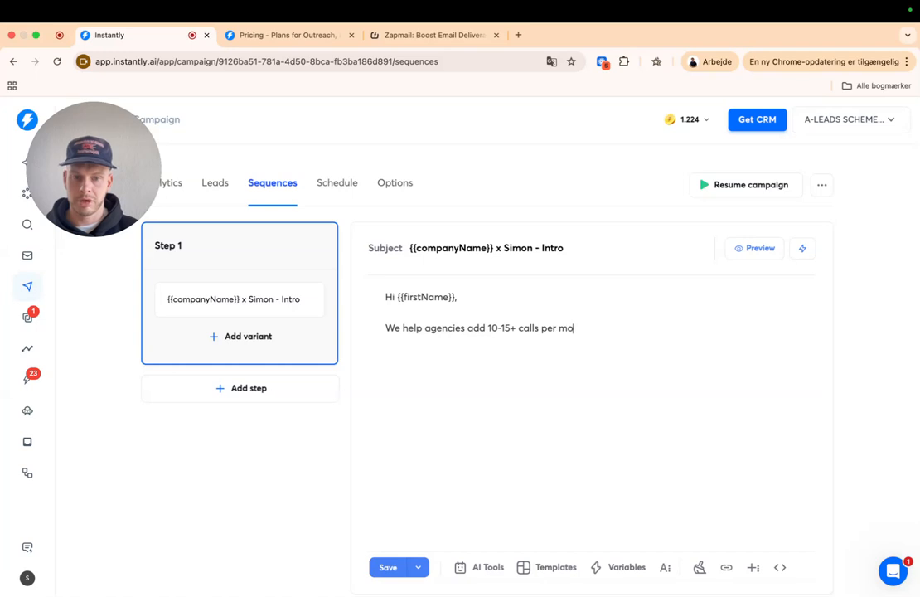
pyautogui.write('nth, by targeting prosp')
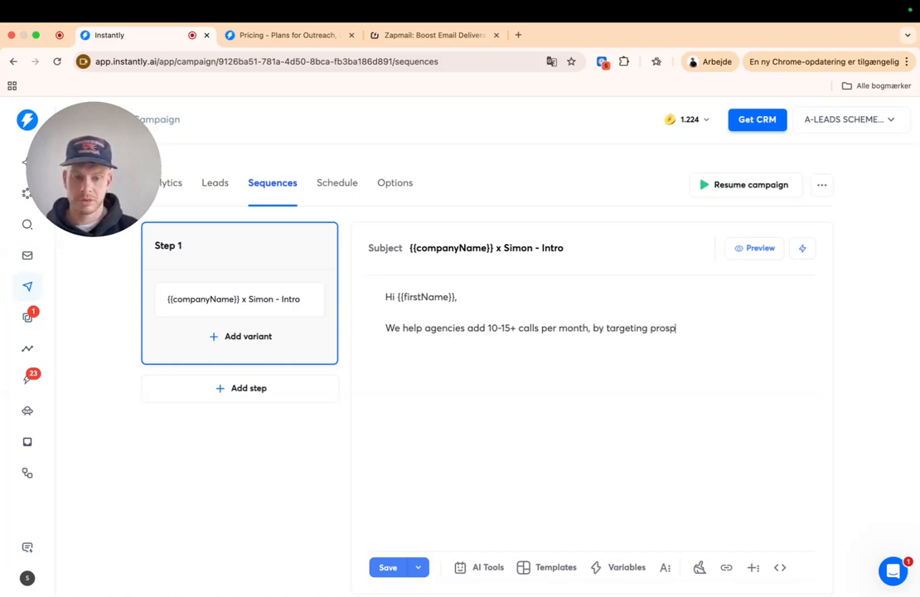
pyautogui.write('ects already in need of your services.')
pyautogui.press('Return')
pyautogui.press('Return')
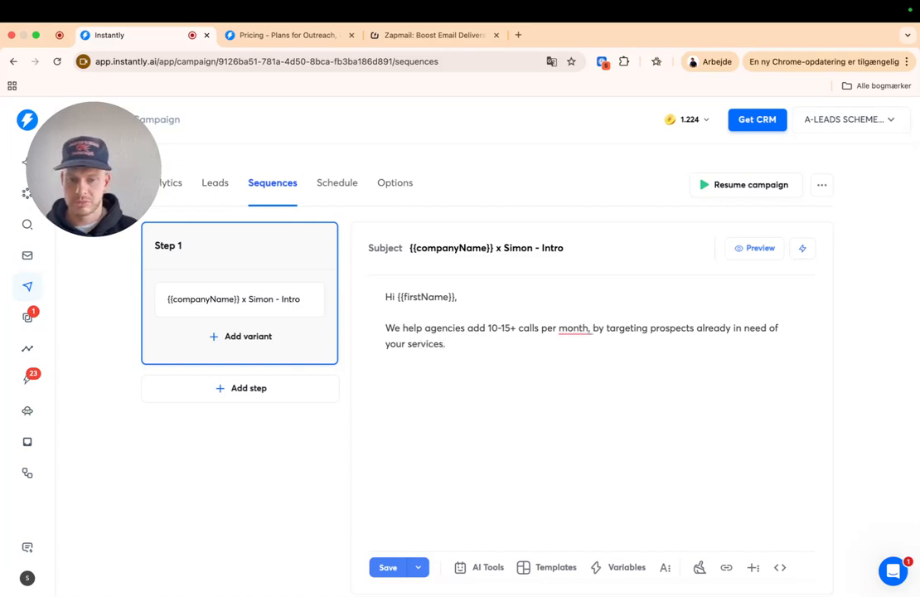
pyautogui.write('Can I send ypu')
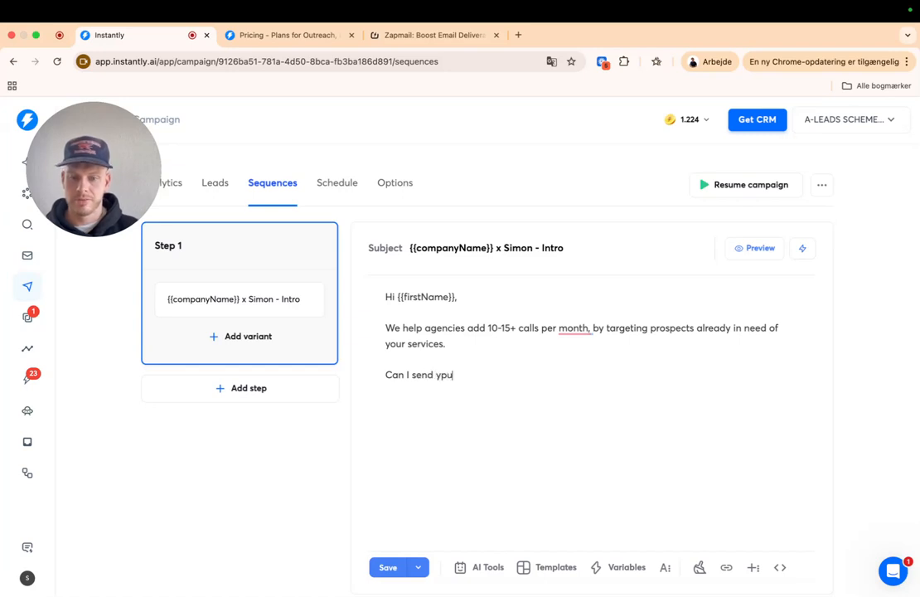
pyautogui.press('BackSpace')
pyautogui.press('BackSpace')
pyautogui.write('ou a video ')
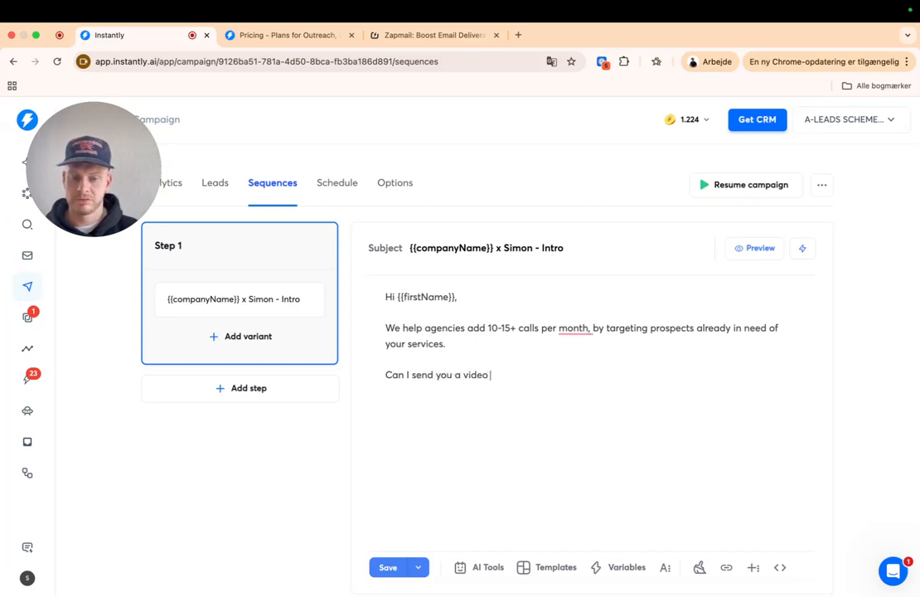
pyautogui.write('explaning more?')
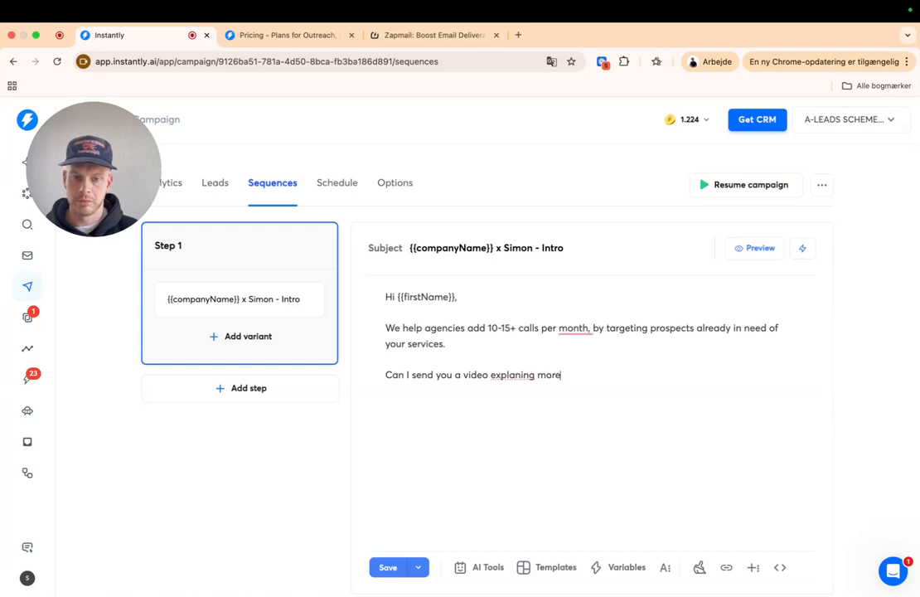
# - Add the 'Best' sign-off followed by the {{accountSignature}} variable
pyautogui.press('Return')
pyautogui.press('Return')
pyautogui.write('NBest')
pyautogui.press('BackSpace')
pyautogui.press('BackSpace')
pyautogui.press('BackSpace')
pyautogui.press('BackSpace')
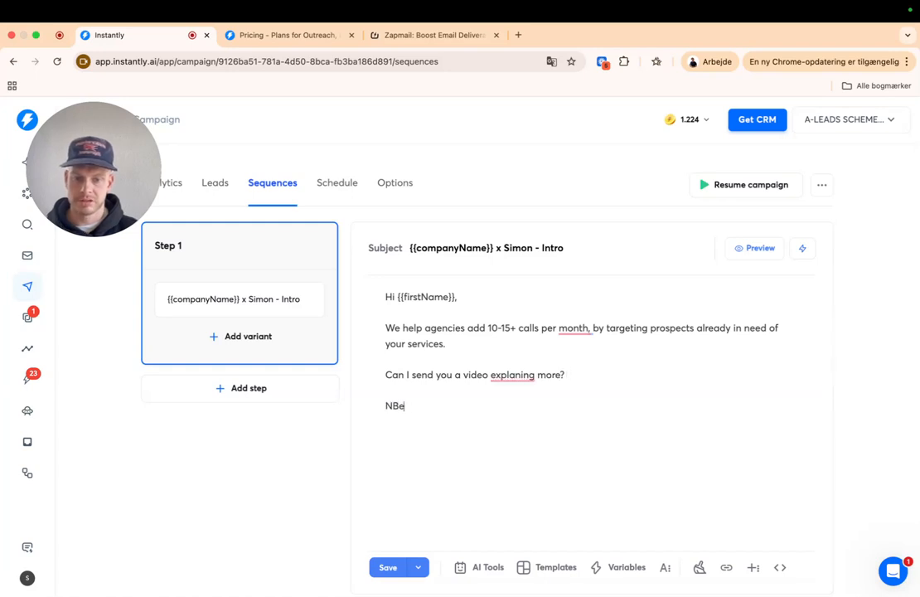
pyautogui.press('BackSpace')
pyautogui.write('VBe')
pyautogui.press('BackSpace')
pyautogui.press('BackSpace')
pyautogui.press('BackSpace')
pyautogui.press('BackSpace')
pyautogui.write('Best,')
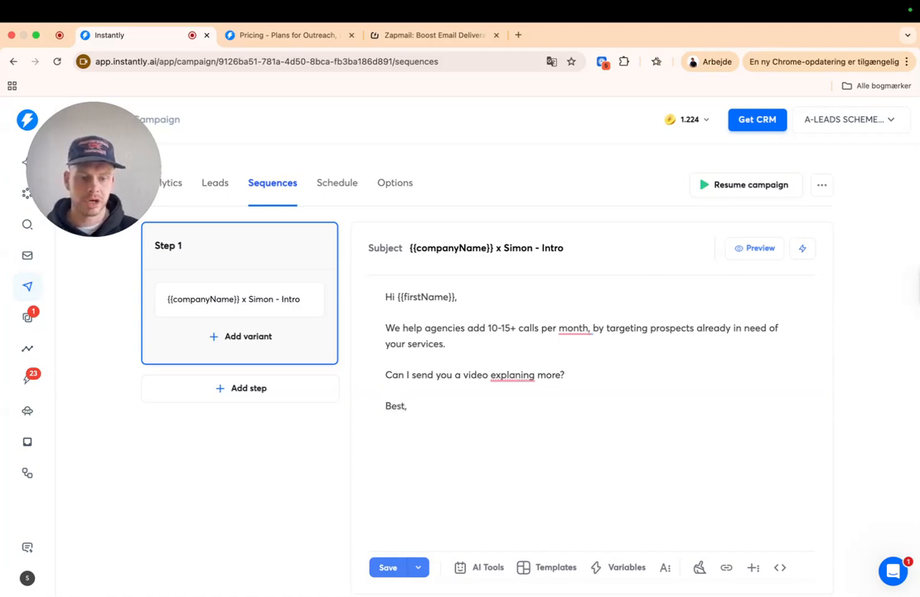
pyautogui.click(624, 567)
pyautogui.scroll(-3, 469, 390)
pyautogui.click(468, 403)
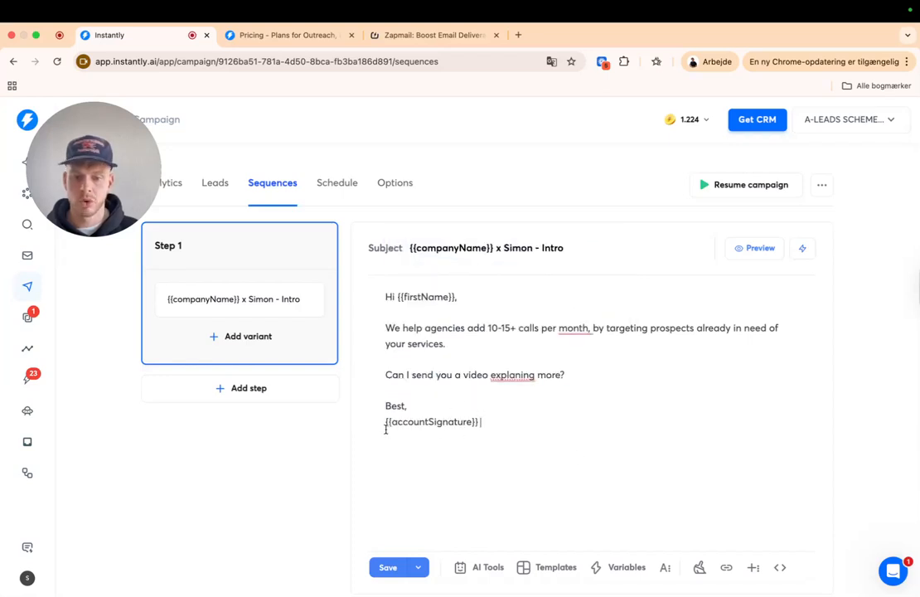
# - Accept fixes removing the comma after 'month' and correcting the spelling of 'explaining'
pyautogui.moveTo(385, 425); pyautogui.dragTo(491, 426)
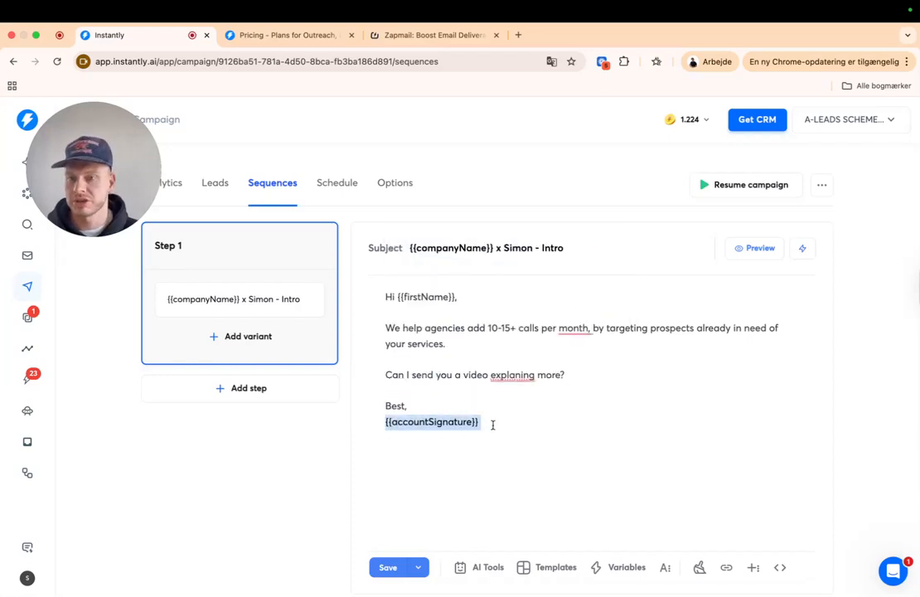
pyautogui.moveTo(576, 329)
pyautogui.click(580, 362)
pyautogui.moveTo(512, 375)
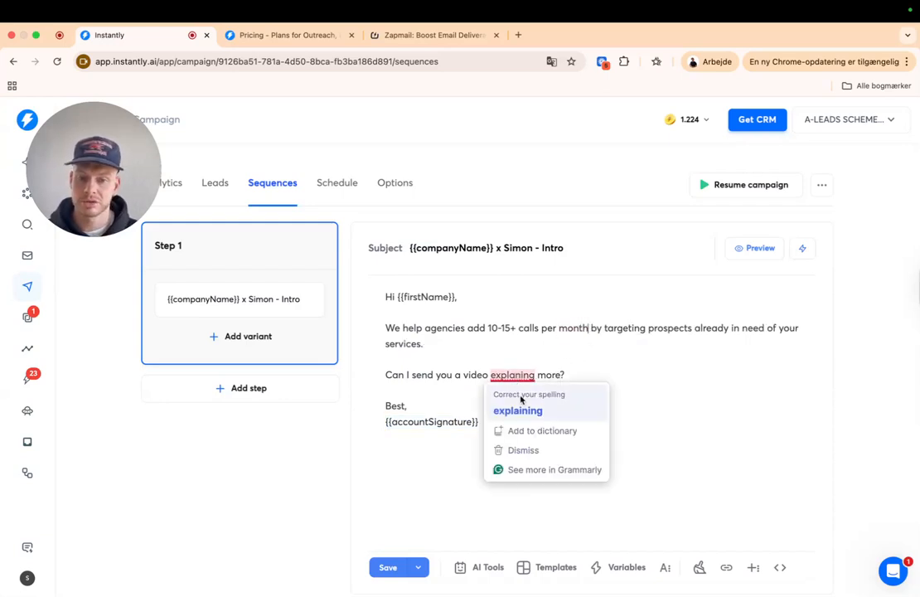
pyautogui.click(522, 410)
pyautogui.moveTo(499, 421); pyautogui.dragTo(382, 285)
pyautogui.click(514, 408)
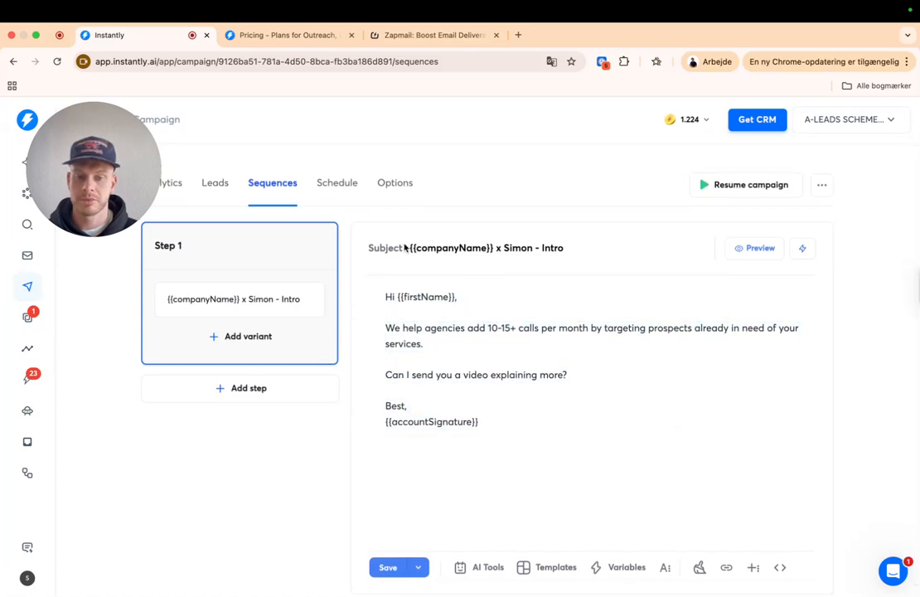
# - Type the PS: if you don't want these emails anymore, just send me a thumbs up
pyautogui.press('Return')
pyautogui.write('PS')
pyautogui.press('BackSpace')
pyautogui.write('S:If yo')
pyautogui.press('BackSpace')
pyautogui.press('BackSpace')
pyautogui.press('BackSpace')
pyautogui.press('BackSpace')
pyautogui.write('f y')
pyautogui.press('BackSpace')
pyautogui.write("don't want to ")
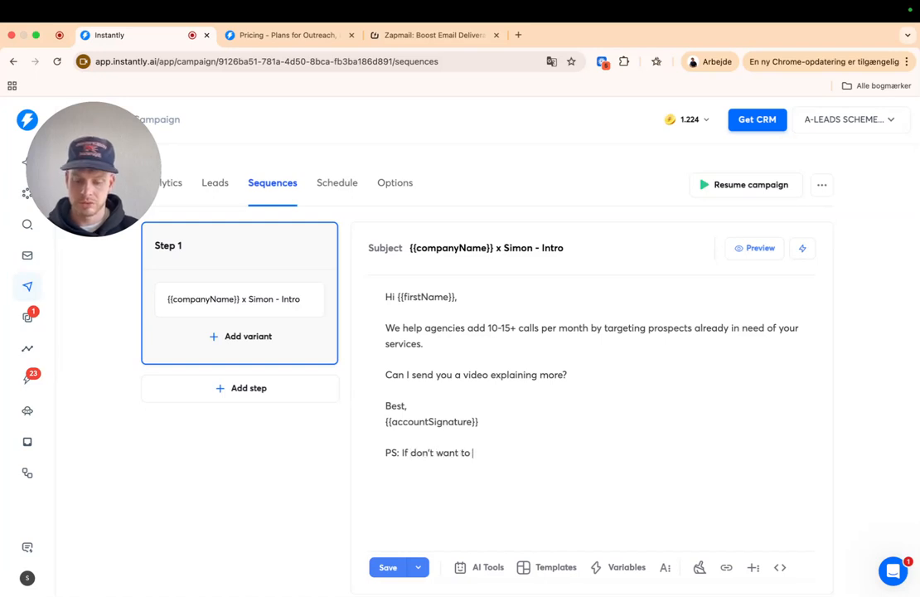
pyautogui.write('reget the')
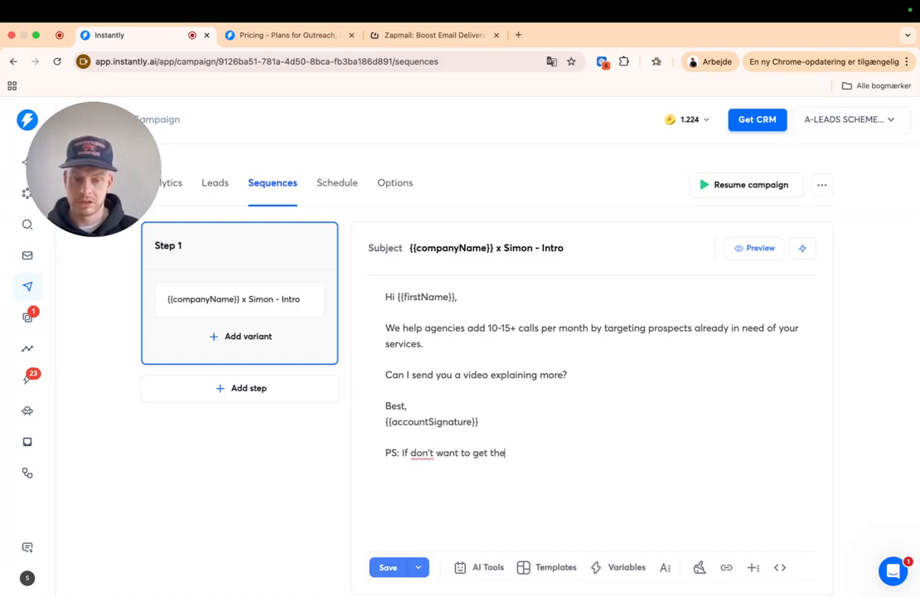
pyautogui.write('e')
pyautogui.press('BackSpace')
pyautogui.write('se m')
pyautogui.write('e')
pyautogui.press('BackSpace')
pyautogui.press('BackSpace')
pyautogui.write('emails ')
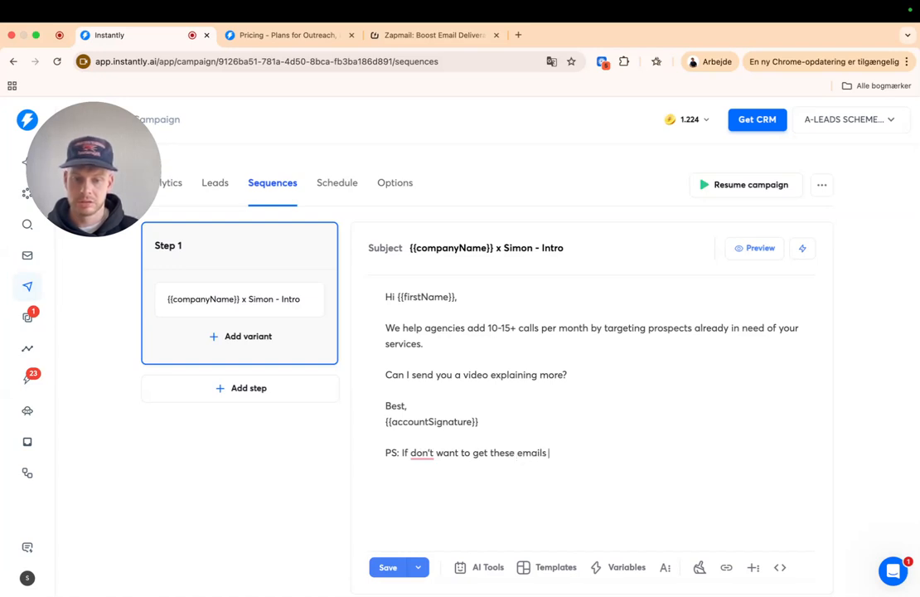
pyautogui.write('anymore, just send me')
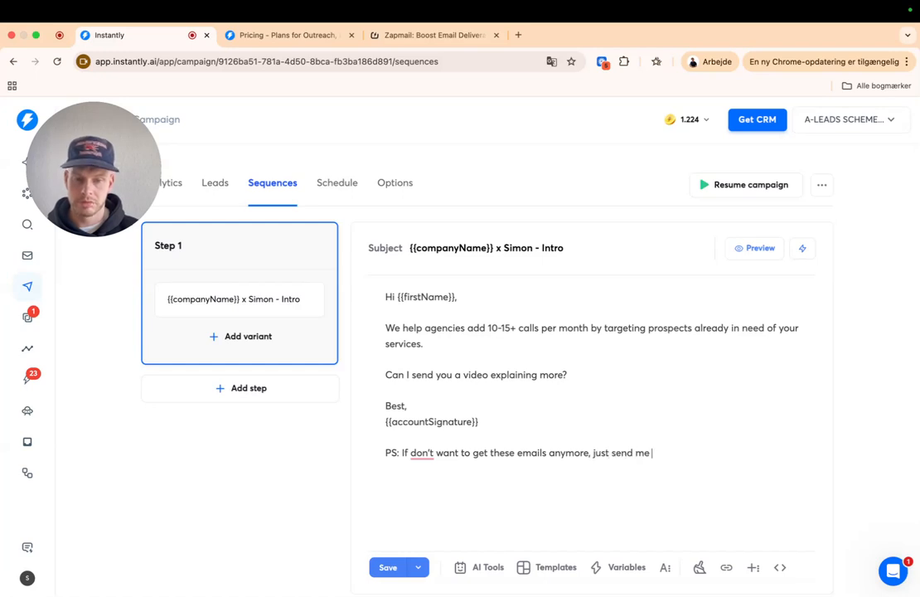
pyautogui.write(' a thumbs up.')
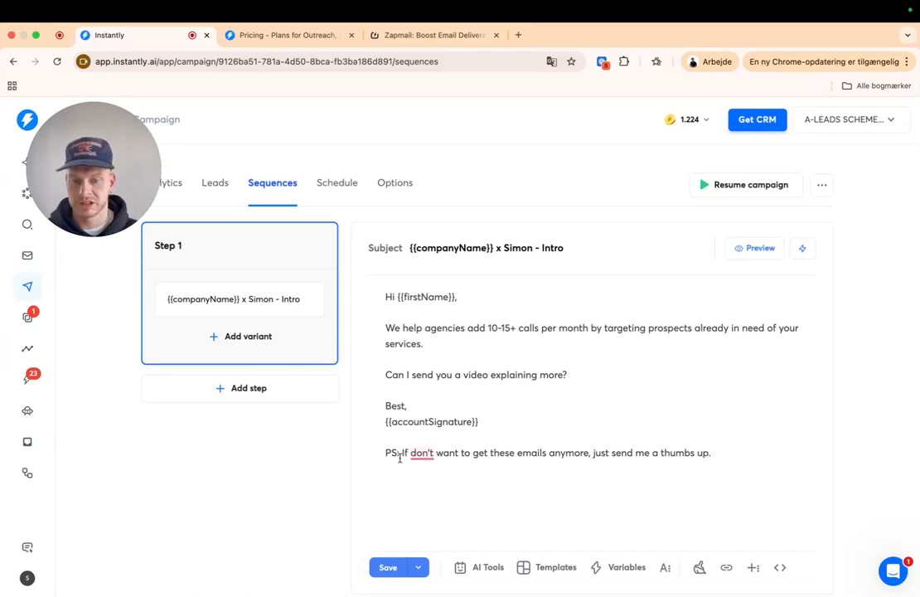
# - Accept Grammarly's rewordings so the PS reads as the final thumbs-up opt-out line
pyautogui.click(422, 454)
pyautogui.click(435, 488)
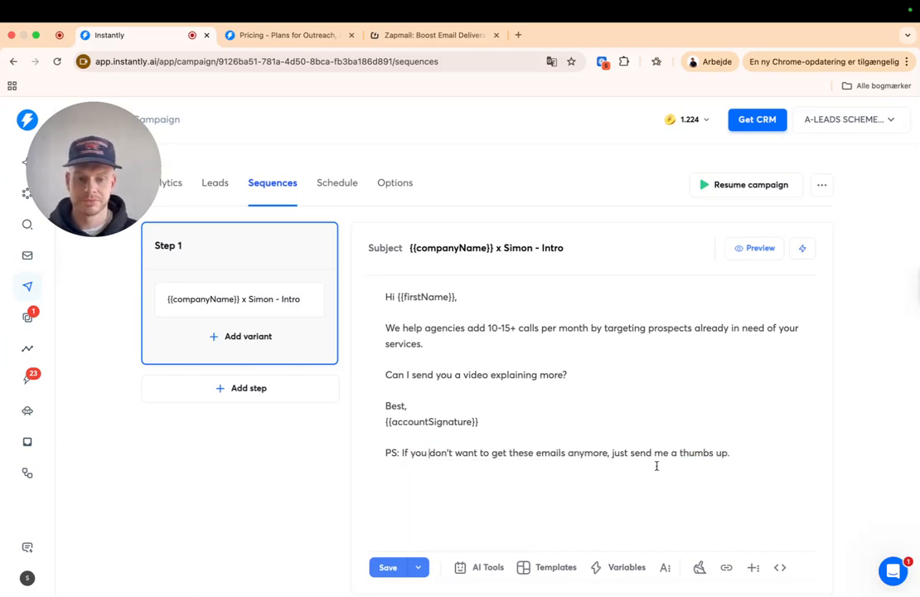
pyautogui.moveTo(604, 454)
pyautogui.click(628, 385)
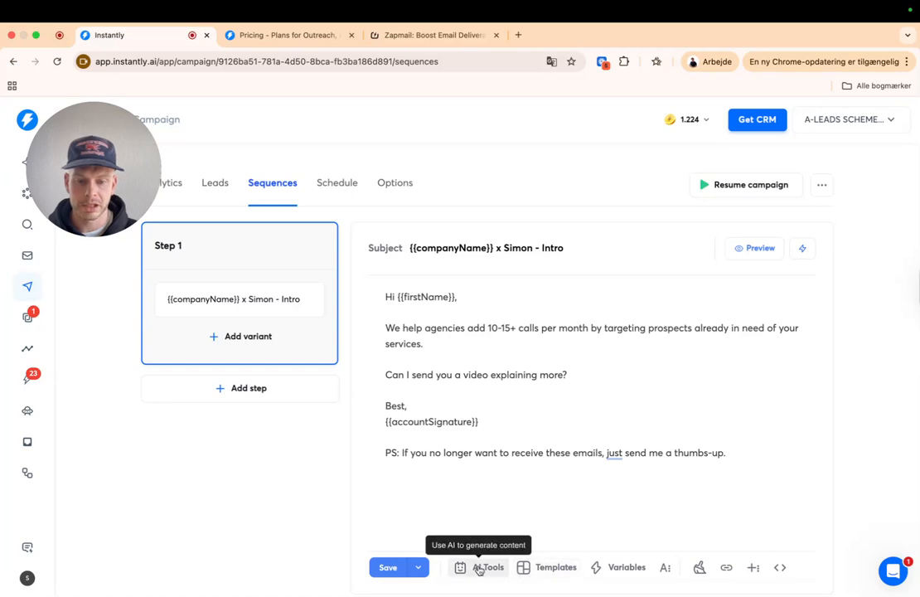
# - Cancel a stray link insertion and run Clean HTML on the intro email body
pyautogui.click(726, 567)
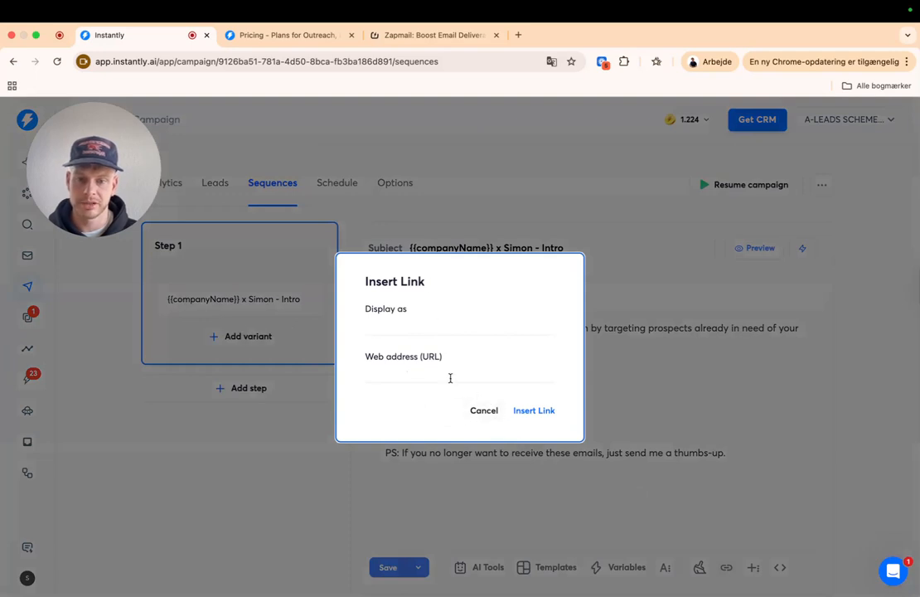
pyautogui.click(424, 326)
pyautogui.click(482, 410)
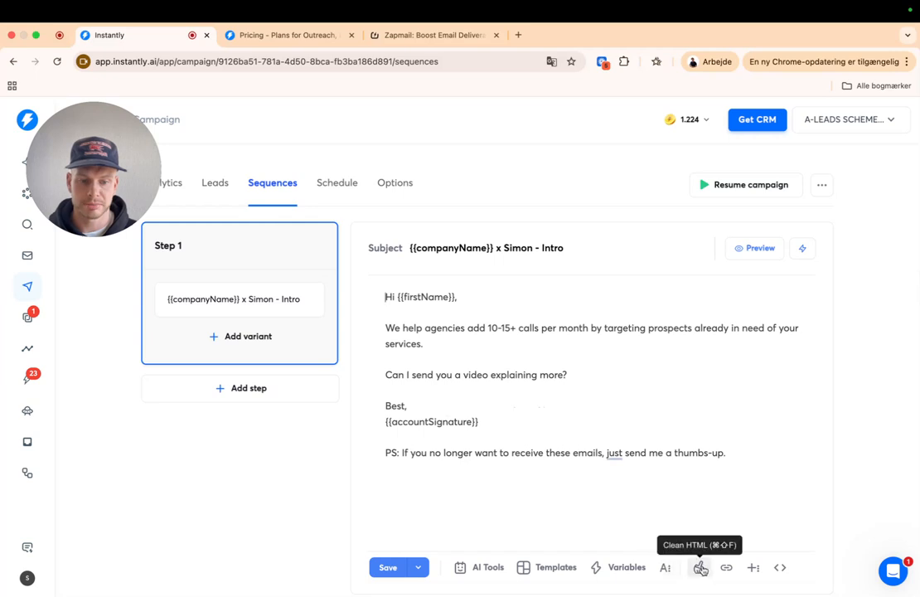
pyautogui.click(701, 569)
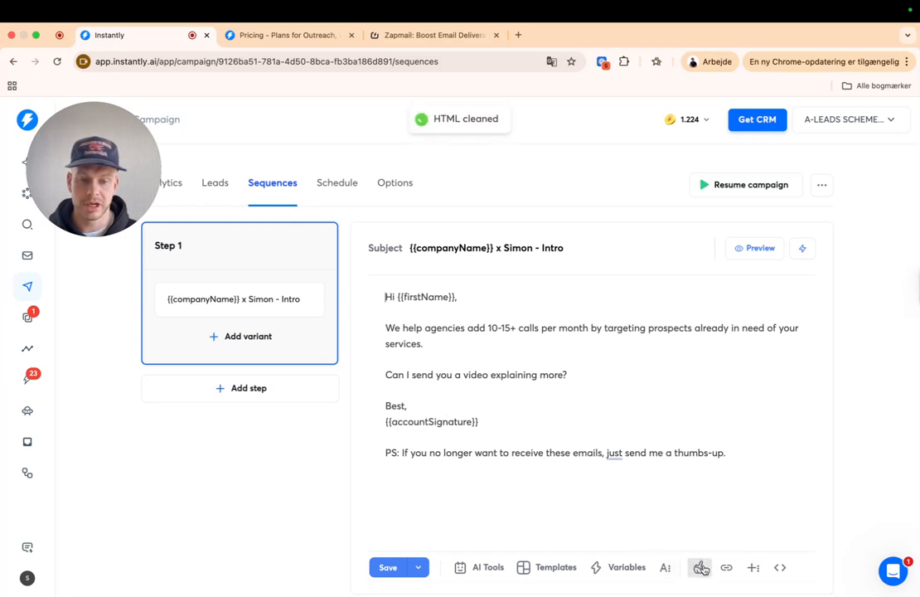
pyautogui.tripleClick(614, 450)
pyautogui.moveTo(614, 450)
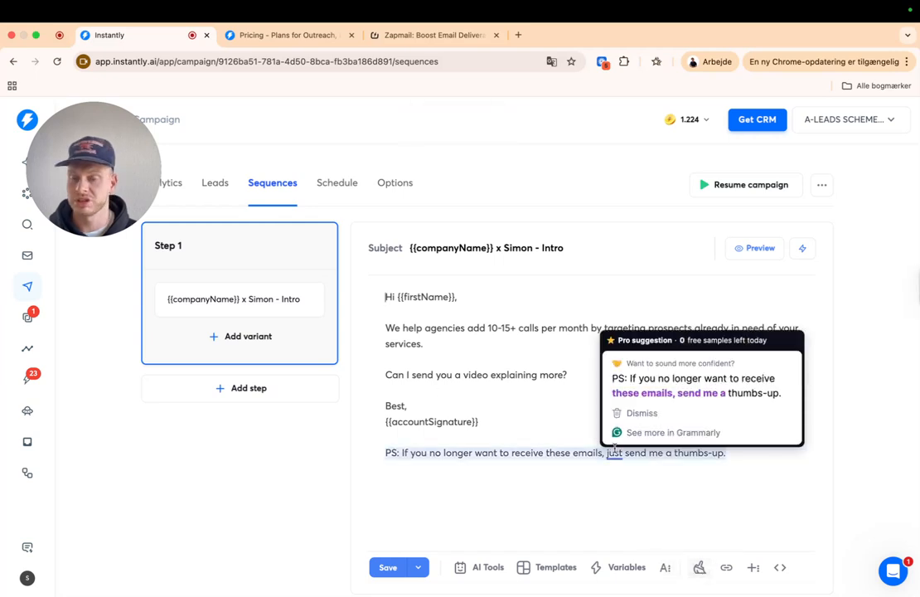
pyautogui.click(545, 497)
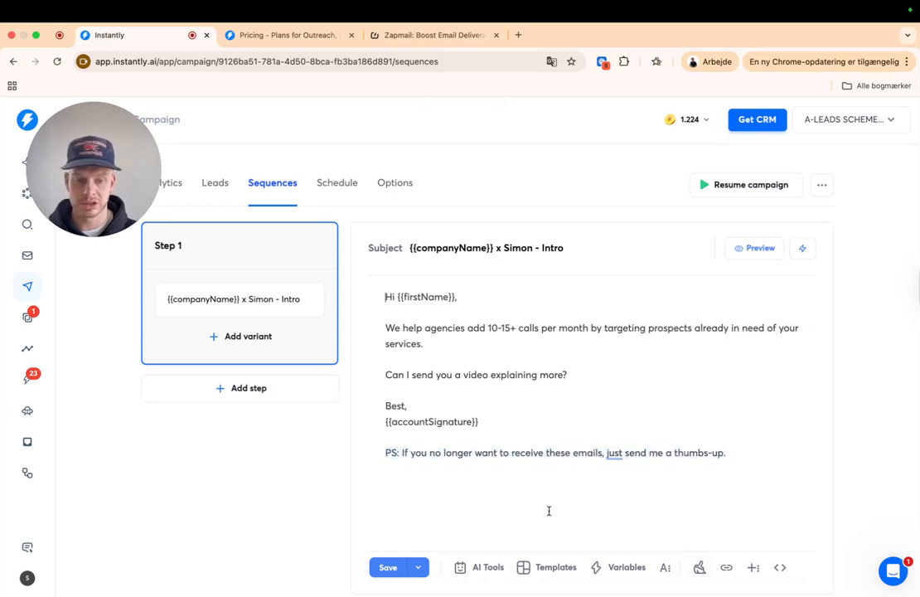
# - Add blank lines after the video question in the HTML code view
pyautogui.click(781, 568)
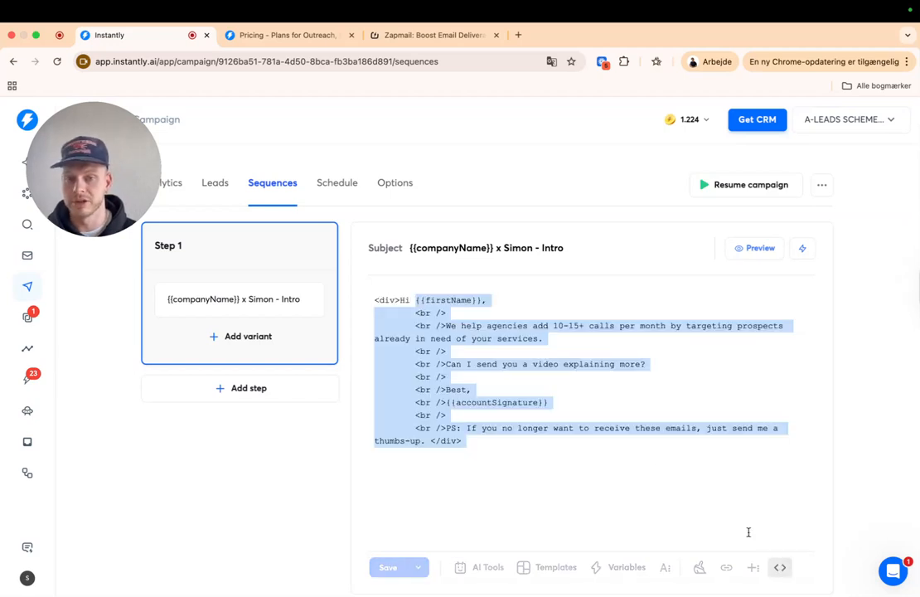
pyautogui.click(662, 365)
pyautogui.press('Return')
pyautogui.press('Return')
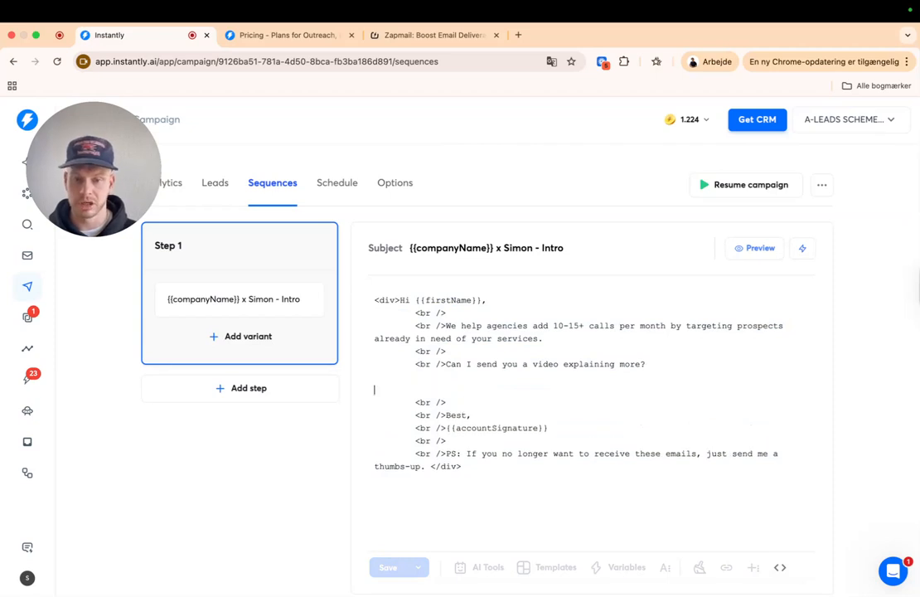
pyautogui.click(784, 567)
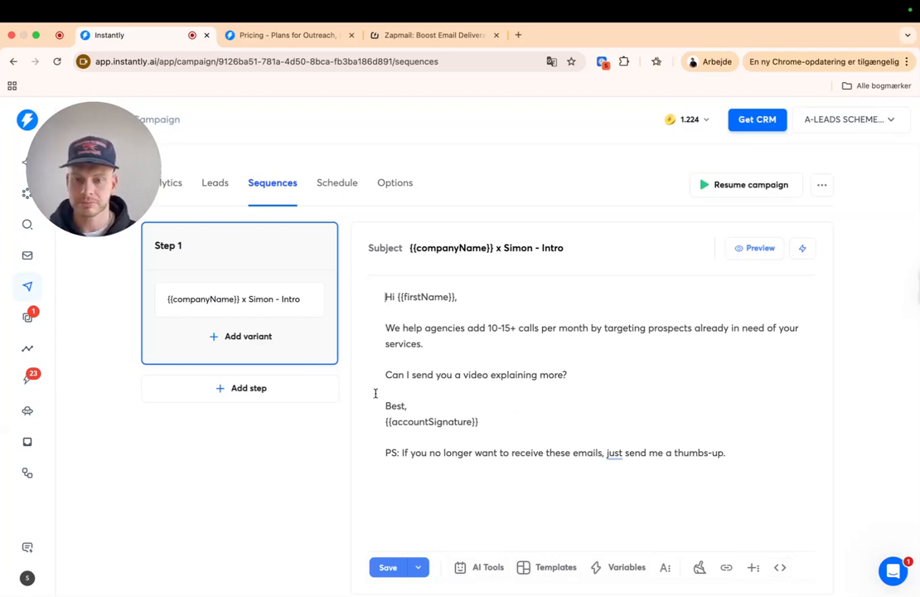
# - Select the entire intro email body for copying
pyautogui.moveTo(385, 452); pyautogui.dragTo(375, 292)
pyautogui.click(517, 358)
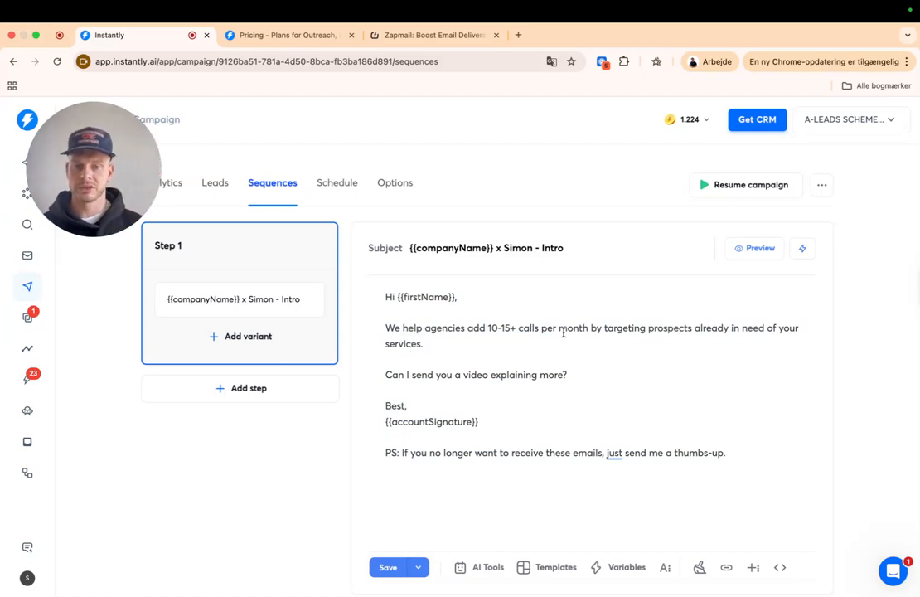
pyautogui.moveTo(461, 345); pyautogui.dragTo(384, 329)
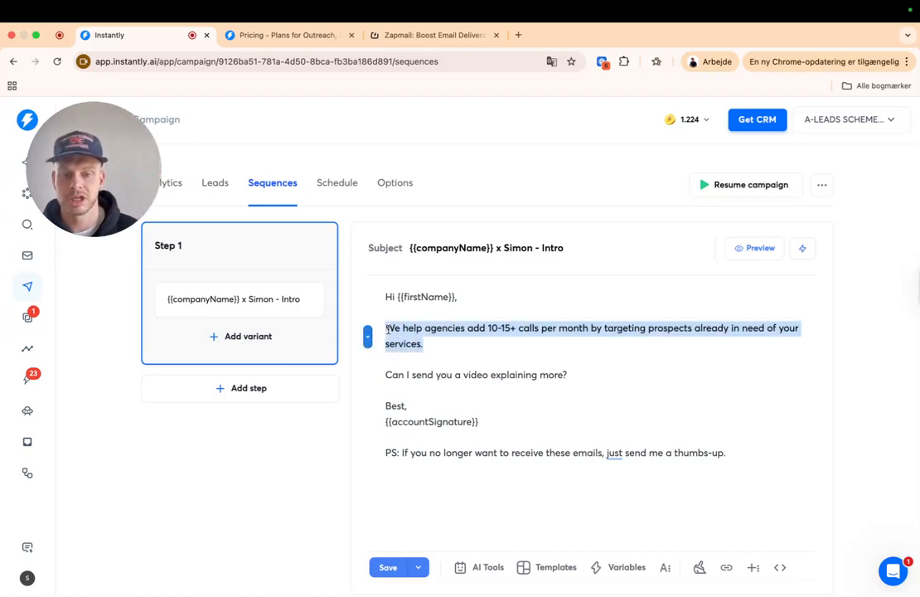
pyautogui.click(499, 347)
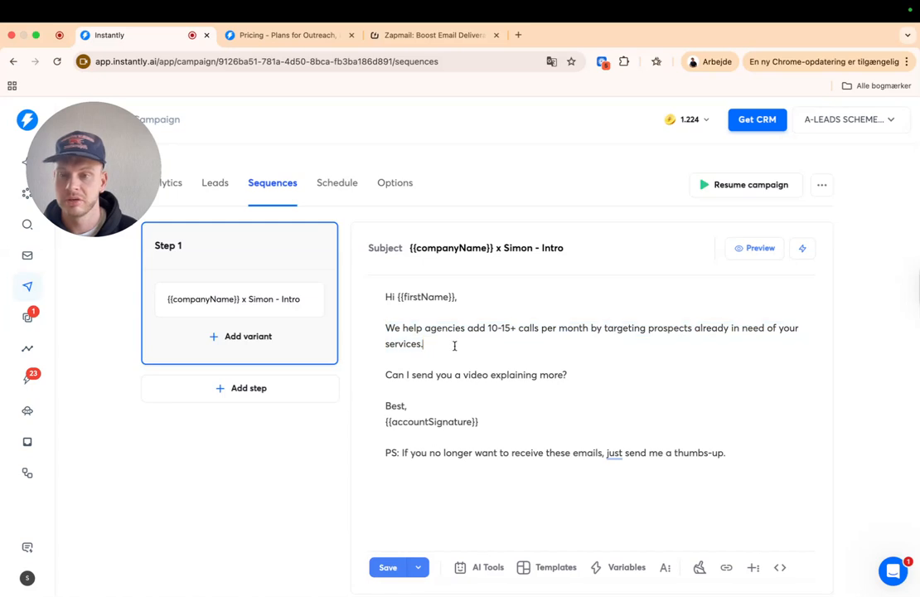
pyautogui.moveTo(754, 454); pyautogui.dragTo(383, 293)
# - Add variant B, paste the intro email, and split its pitch, video question and sign-off into paragraphs
pyautogui.click(249, 338)
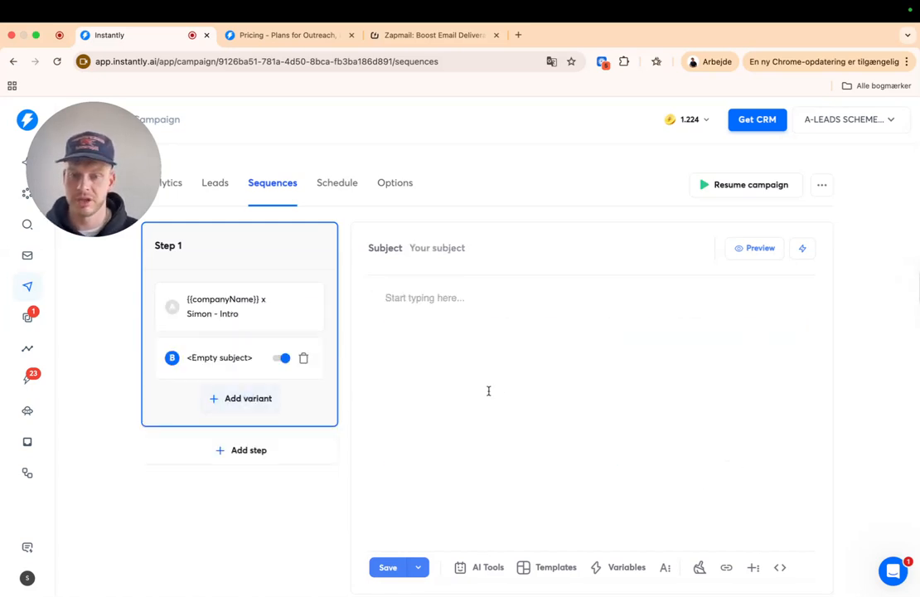
pyautogui.write('Hi {{firstName}},We help agencies add 10-15+ calls per month by targeting prospects already in need of your services.Can I send you a video explaining more?Best,{{accountSignature}}PS: If you no longer want to receive these emails, just send me a thumbs-up.')
pyautogui.moveTo(457, 303)
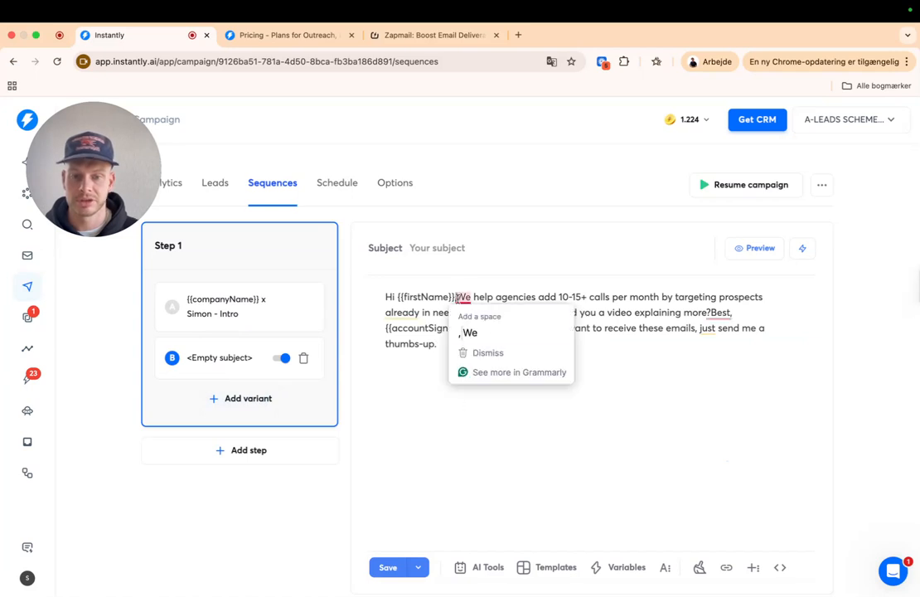
pyautogui.click(469, 331)
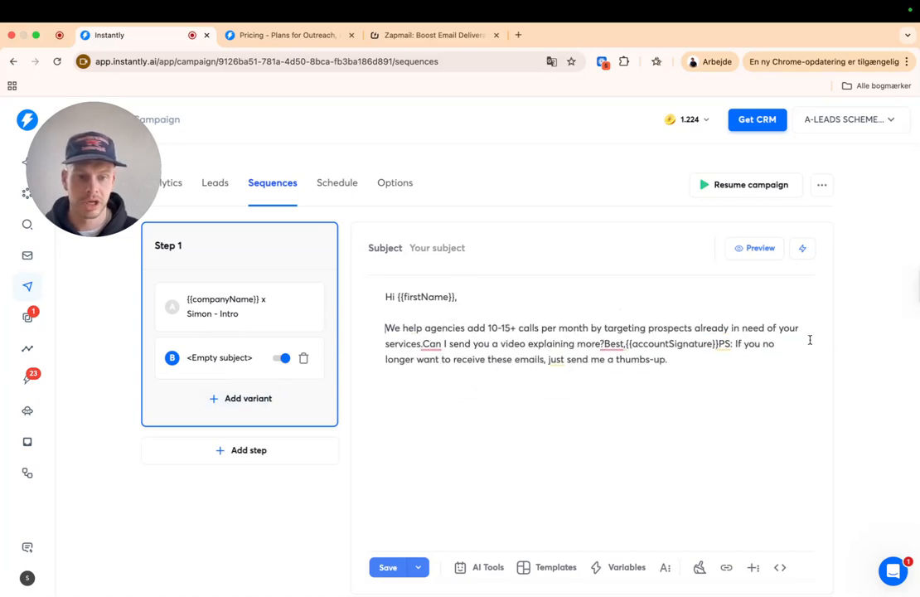
pyautogui.moveTo(425, 343)
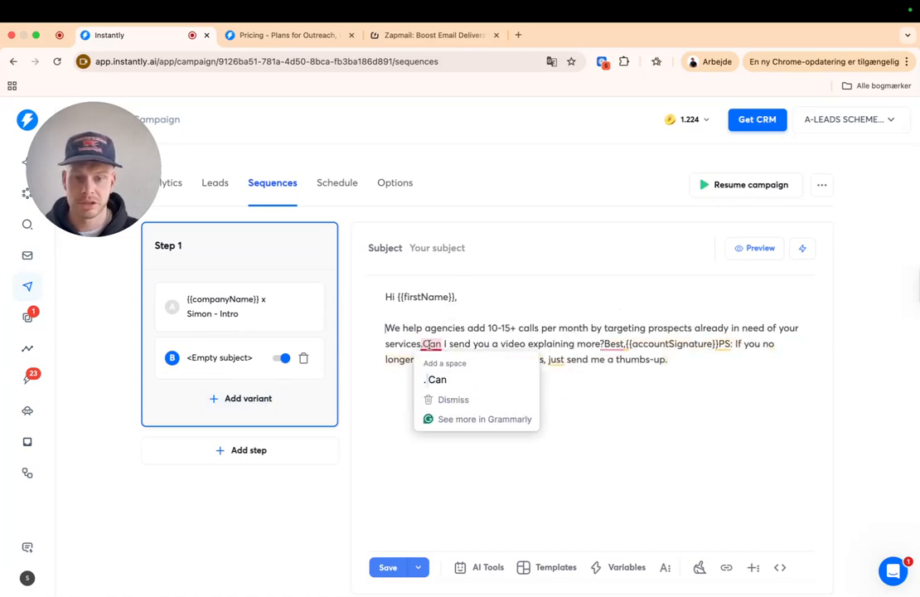
pyautogui.click(437, 379)
pyautogui.moveTo(546, 365)
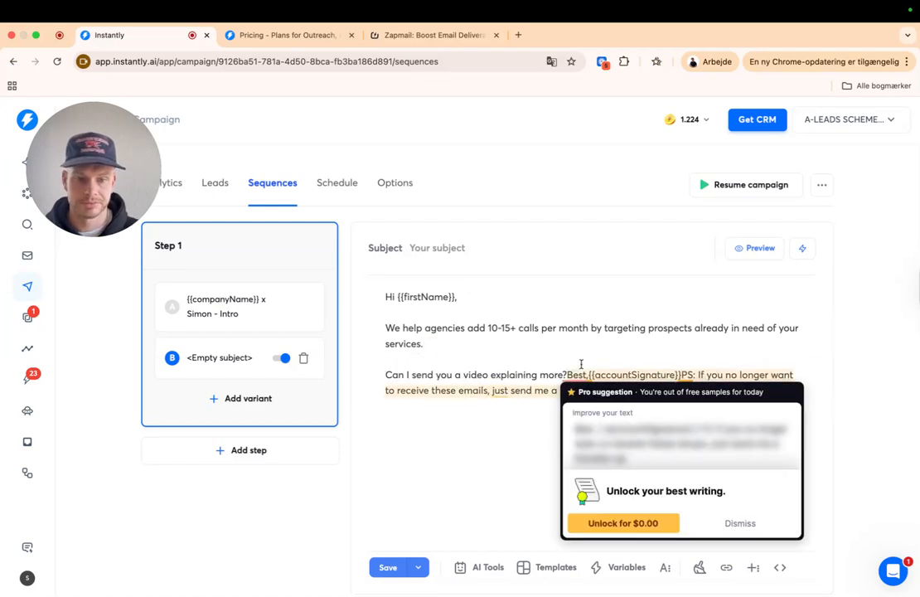
pyautogui.click(597, 431)
# - Put the signature and the PS onto their own lines in variant B
pyautogui.moveTo(410, 405)
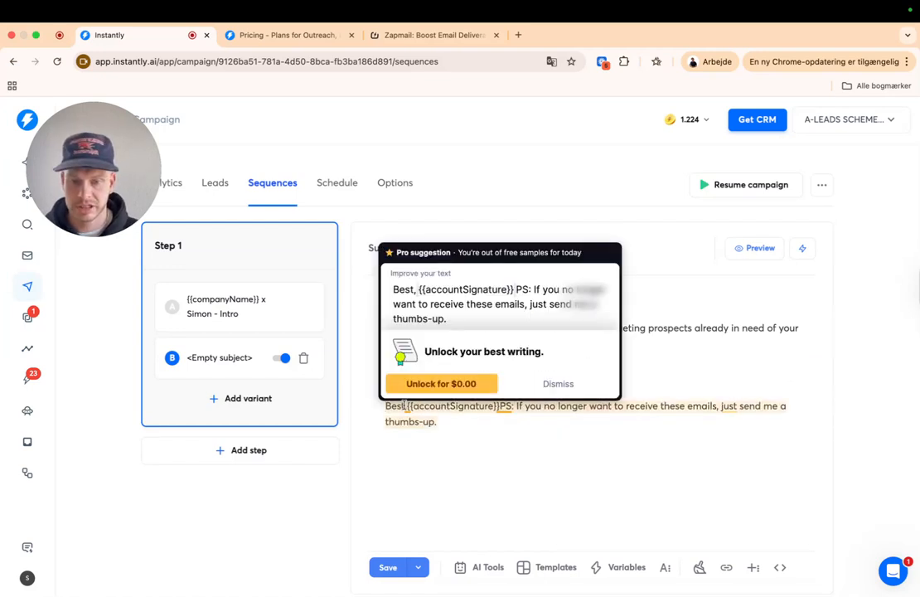
pyautogui.click(407, 405)
pyautogui.press('Return')
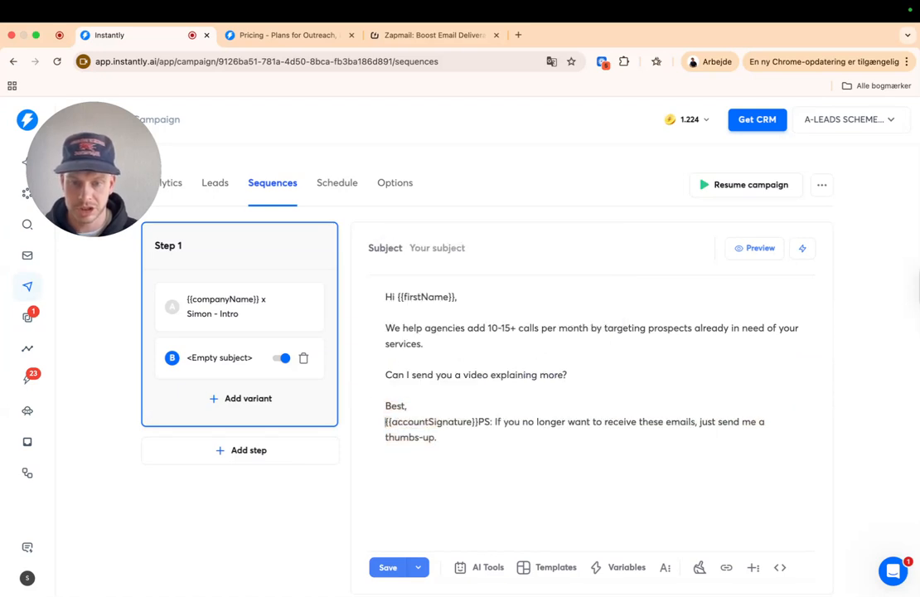
pyautogui.click(479, 422)
pyautogui.press('Return')
pyautogui.press('Return')
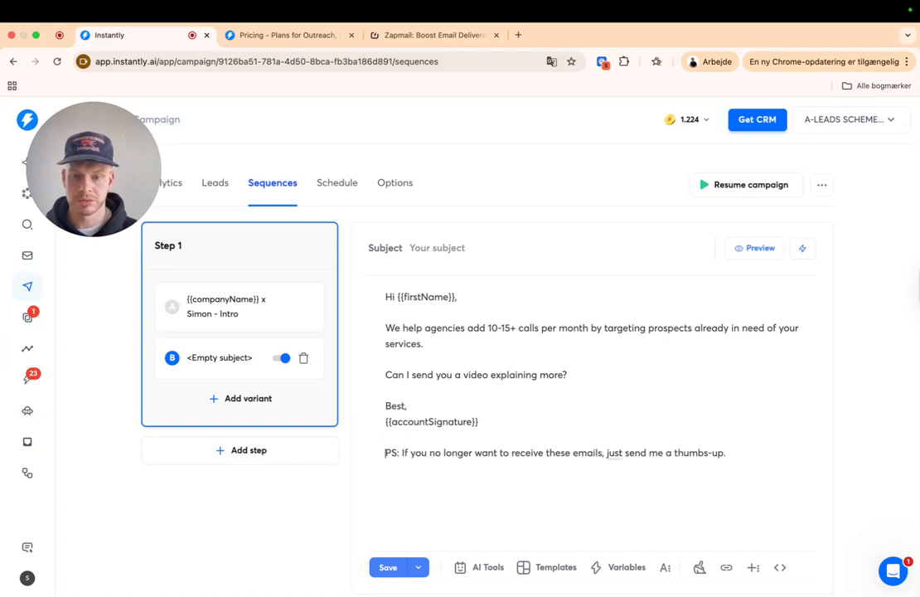
# - Change '10-15+ calls' to '3-5 clients' in variant B's pitch
pyautogui.click(496, 330)
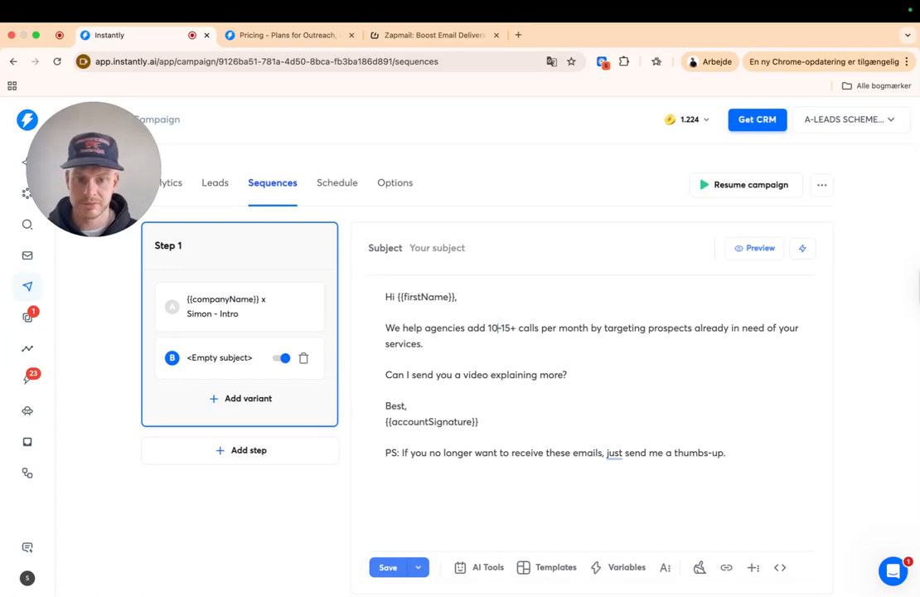
pyautogui.press('BackSpace')
pyautogui.press('BackSpace')
pyautogui.write('3')
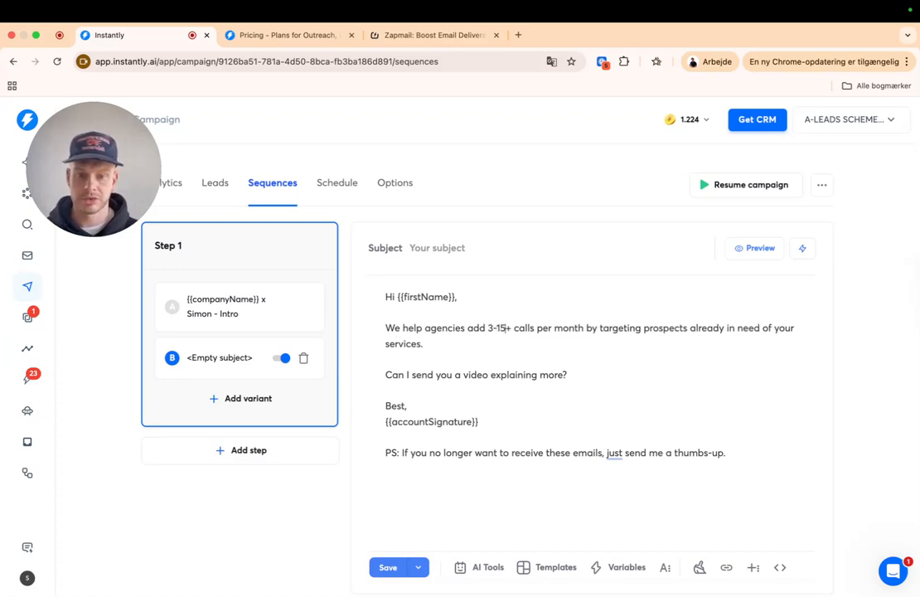
pyautogui.click(498, 328)
pyautogui.press('BackSpace')
pyautogui.press('BackSpace')
pyautogui.write('clients')
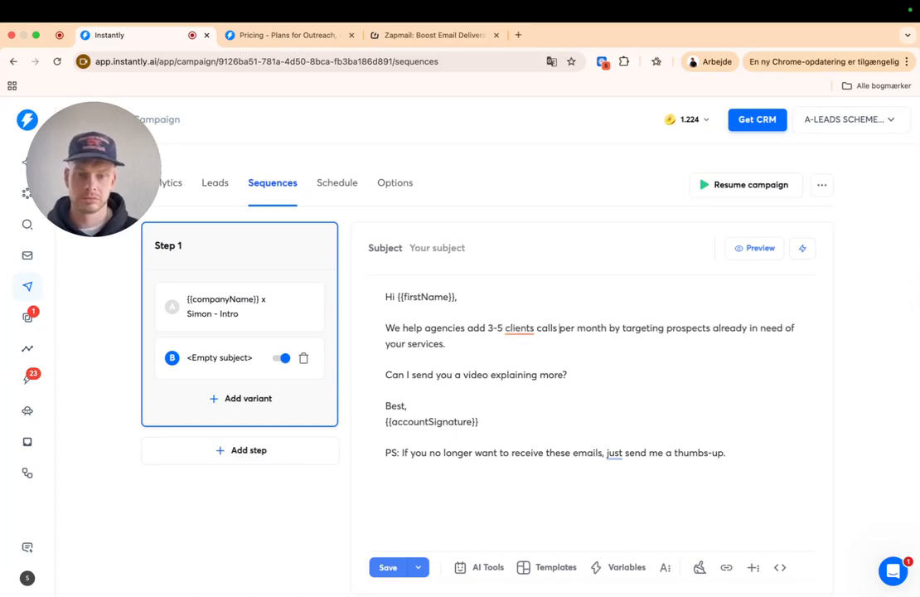
pyautogui.press('BackSpace')
pyautogui.press('BackSpace')
pyautogui.press('BackSpace')
pyautogui.press('BackSpace')
pyautogui.press('BackSpace')
pyautogui.press('BackSpace')
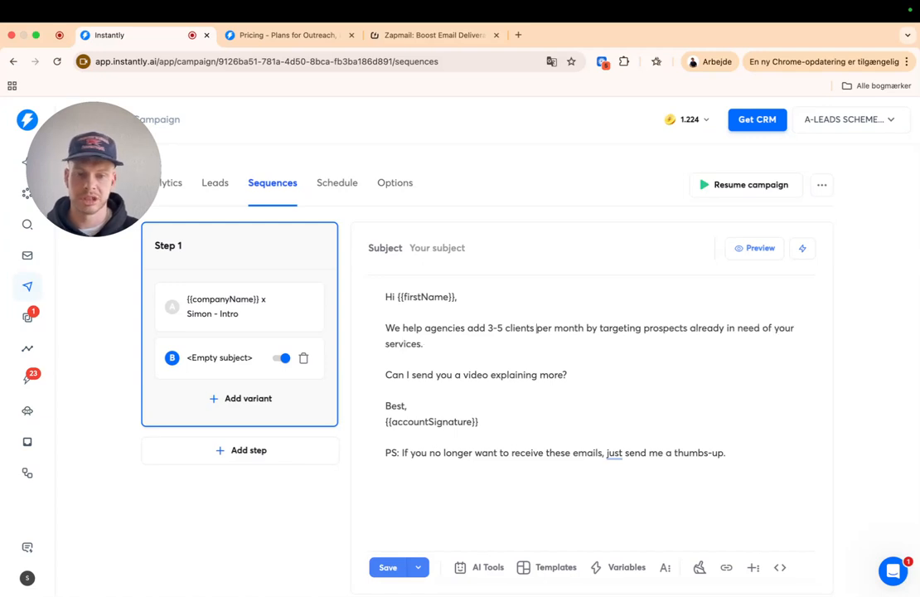
pyautogui.moveTo(578, 431); pyautogui.dragTo(565, 490)
pyautogui.click(511, 503)
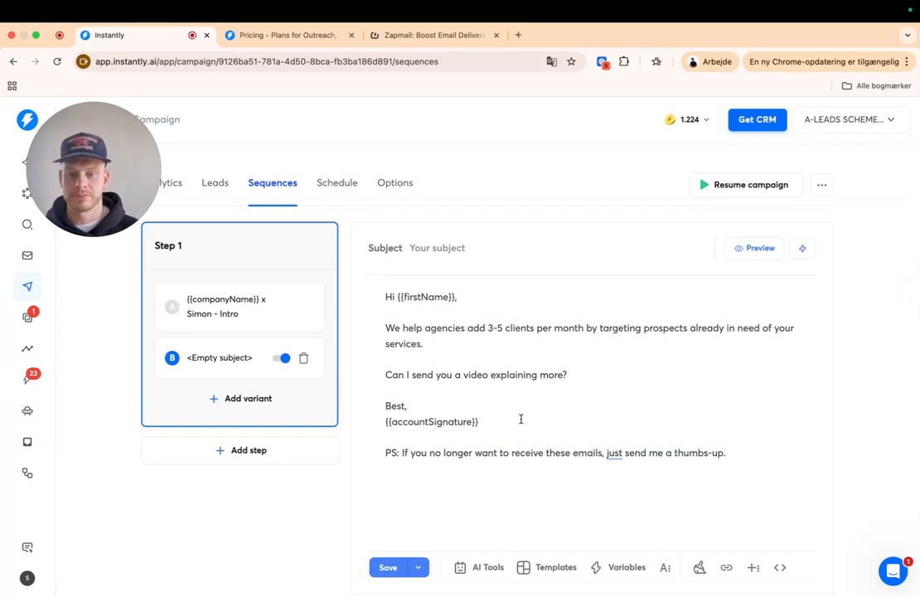
pyautogui.click(516, 328)
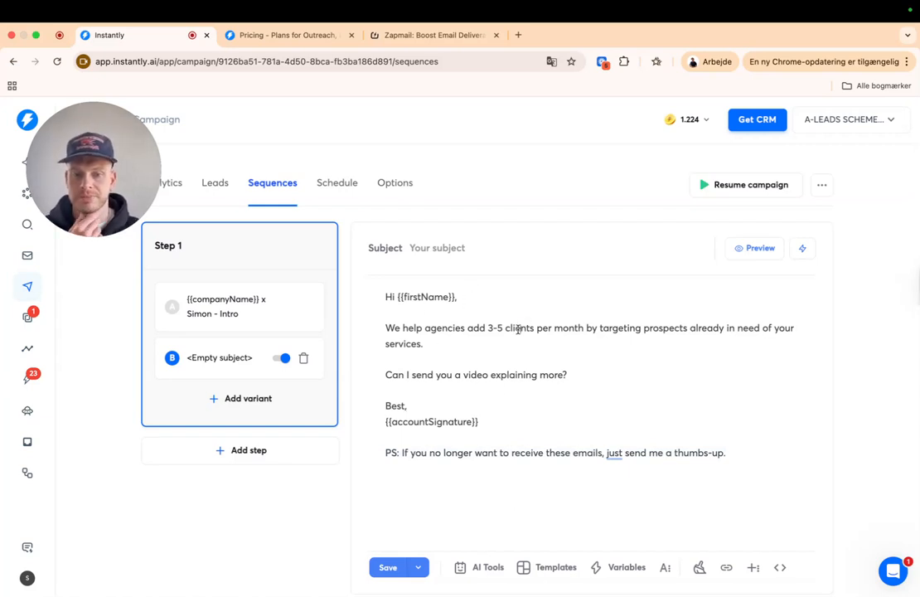
# - Copy variant A's subject into variant B's Subject field, then compare both variants
pyautogui.click(199, 304)
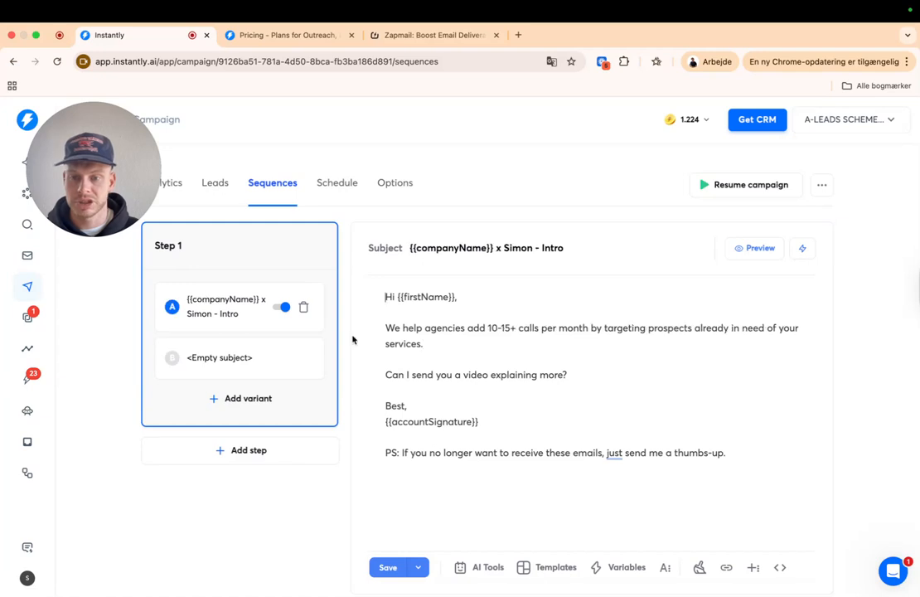
pyautogui.moveTo(579, 255); pyautogui.dragTo(403, 248)
pyautogui.hotkey('ctrl', 'c')
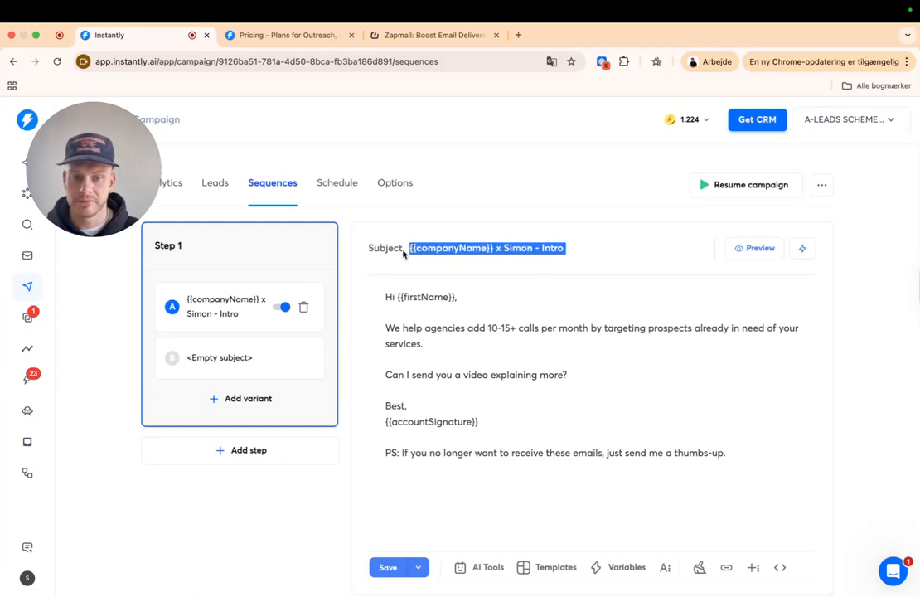
pyautogui.click(208, 358)
pyautogui.hotkey('ctrl', 'v')
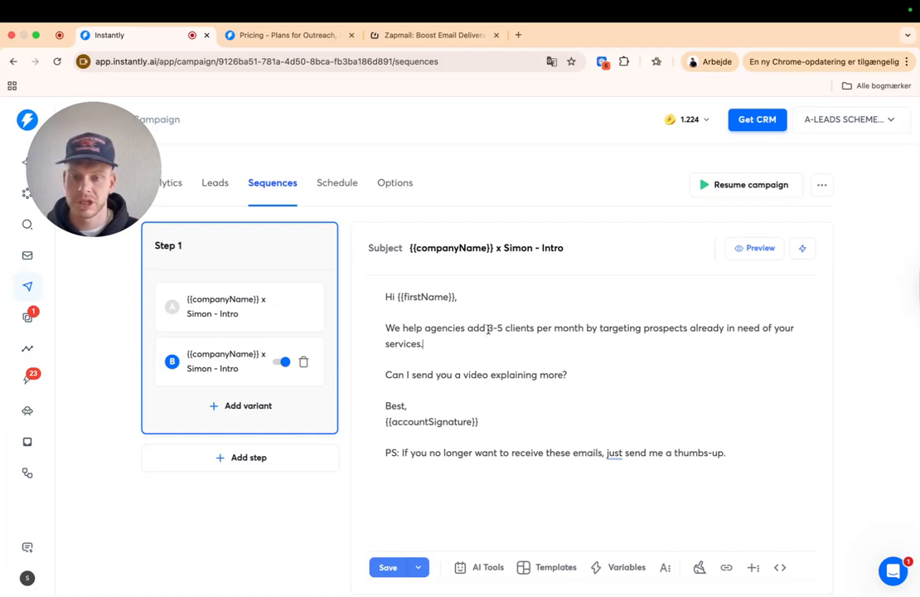
pyautogui.moveTo(465, 327); pyautogui.dragTo(531, 327)
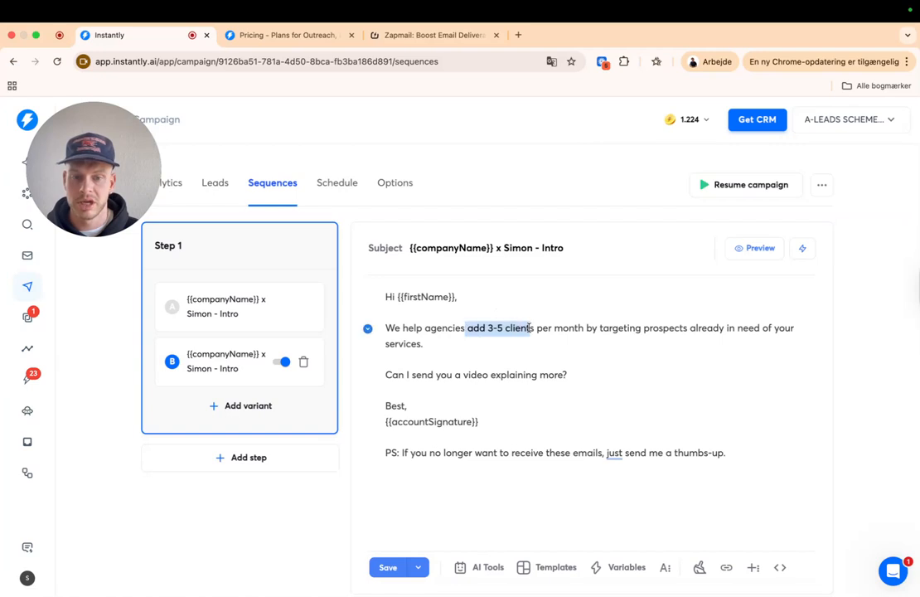
pyautogui.click(214, 314)
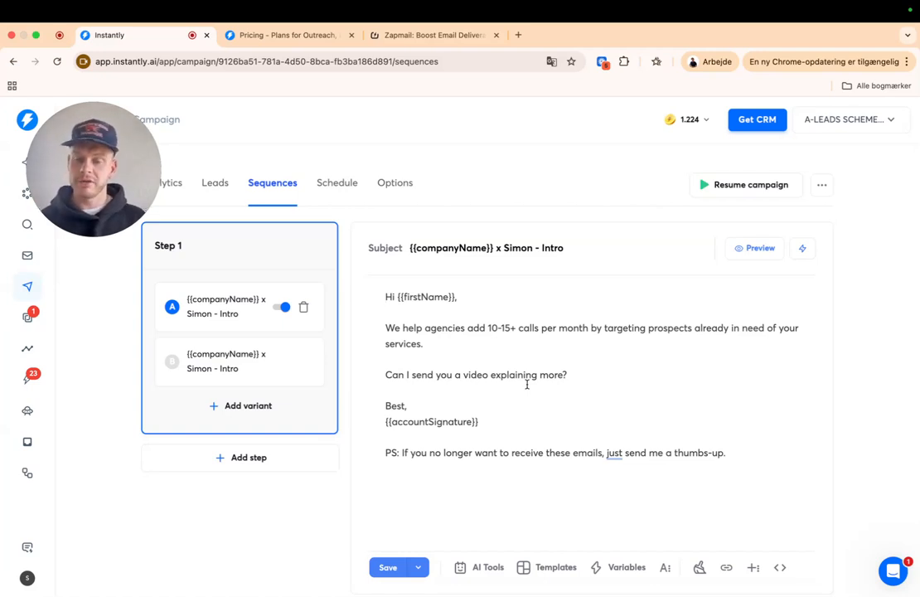
pyautogui.moveTo(247, 374)
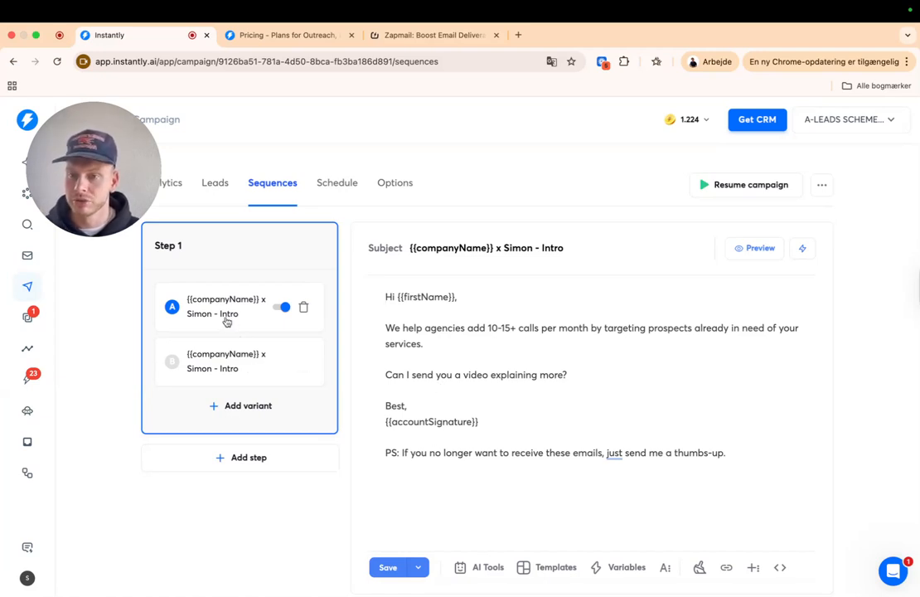
pyautogui.click(232, 369)
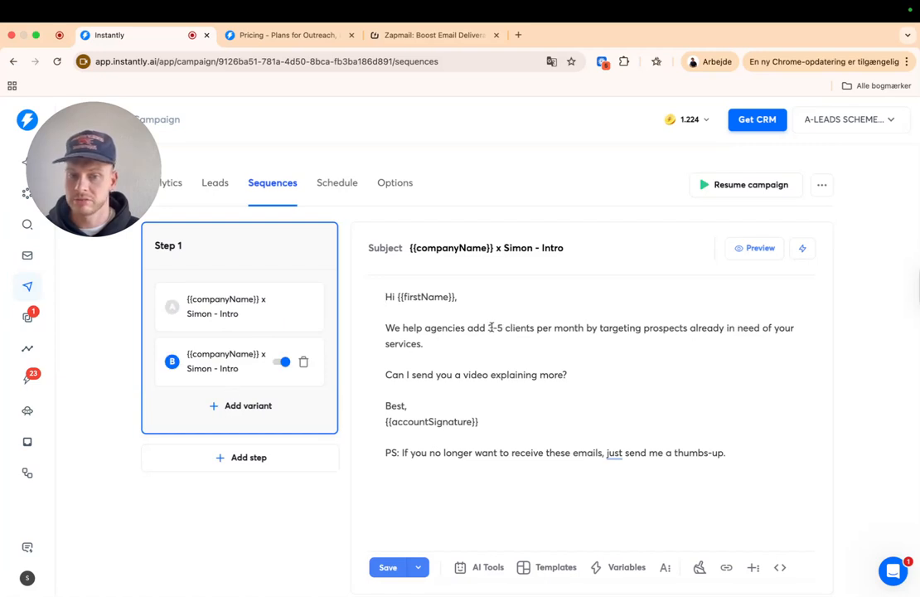
# - Review variant B's 3-5 clients wording, then add Step 2 to the sequence
pyautogui.moveTo(479, 329); pyautogui.dragTo(525, 329)
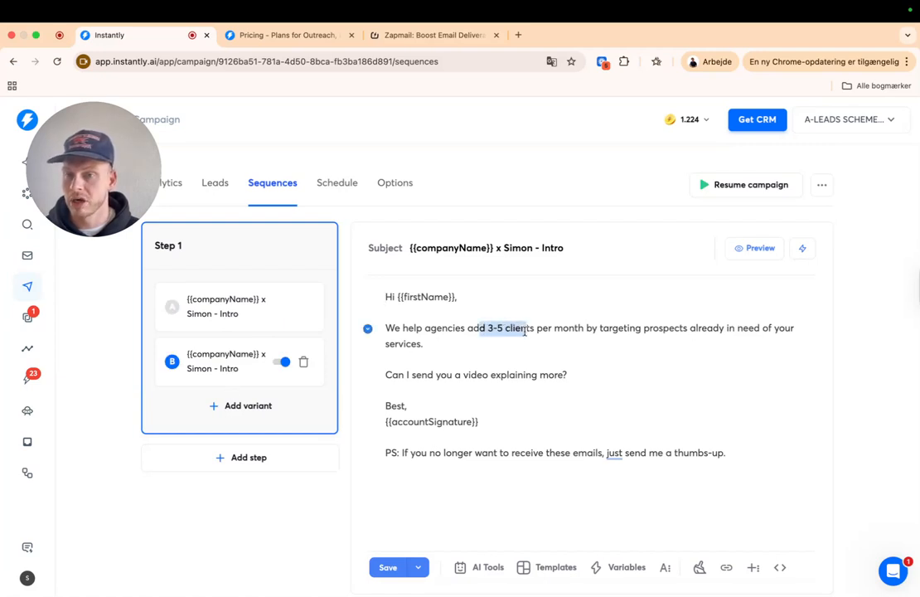
pyautogui.click(535, 346)
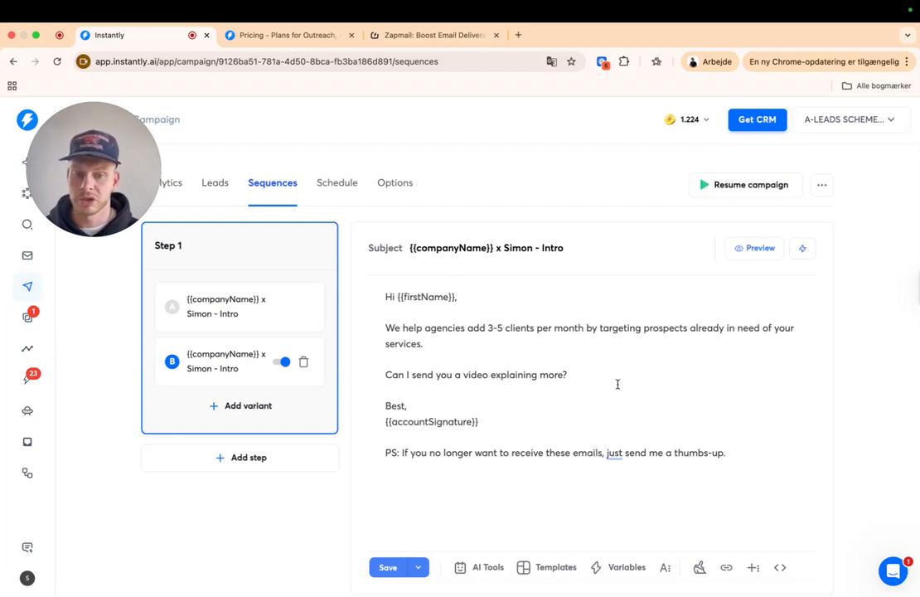
pyautogui.moveTo(387, 291); pyautogui.dragTo(835, 498)
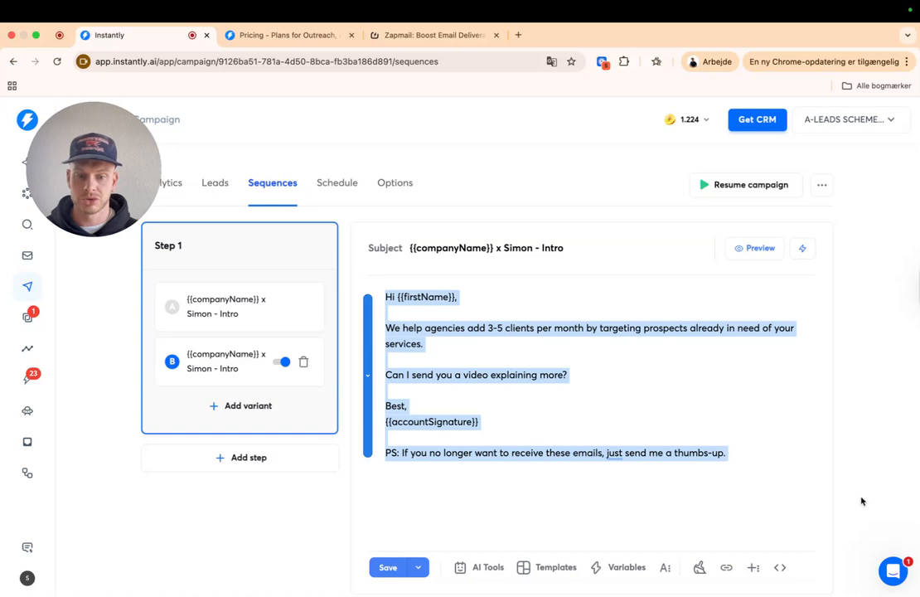
pyautogui.click(741, 470)
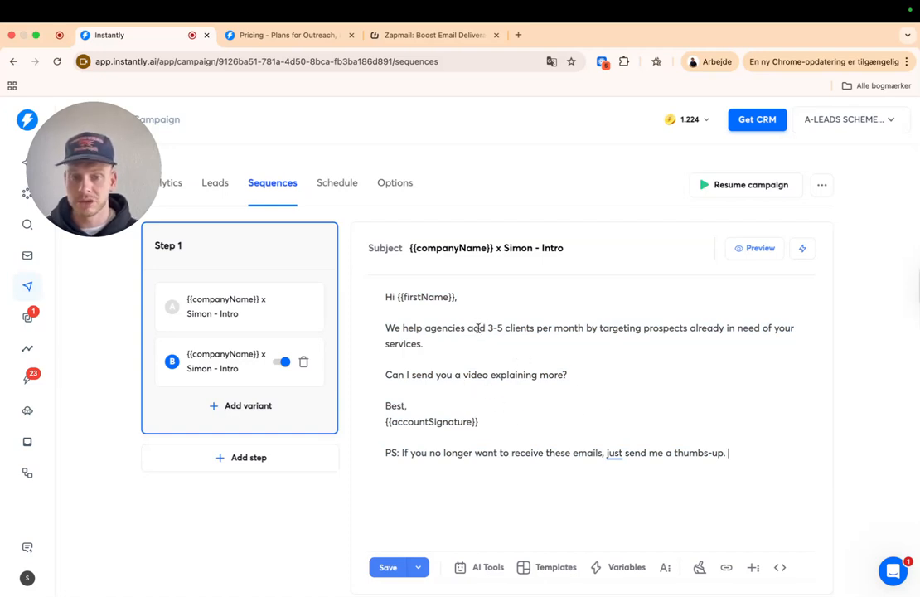
pyautogui.moveTo(487, 328); pyautogui.dragTo(535, 329)
pyautogui.click(499, 334)
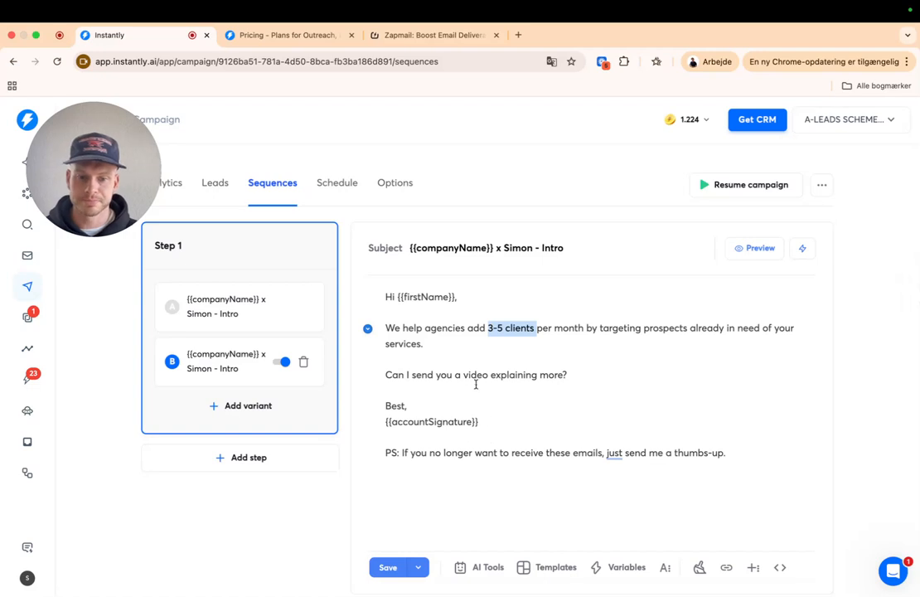
pyautogui.click(452, 354)
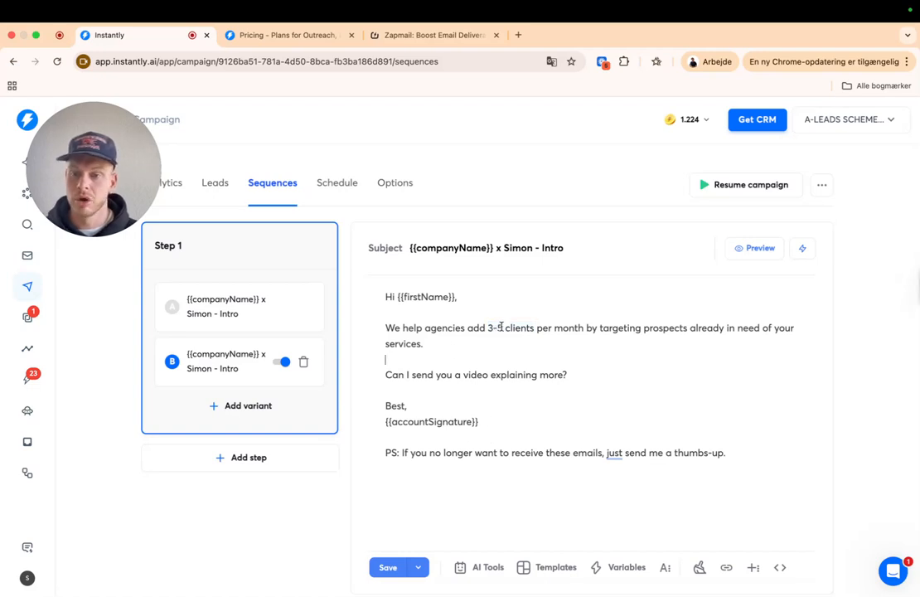
pyautogui.moveTo(480, 329); pyautogui.dragTo(540, 329)
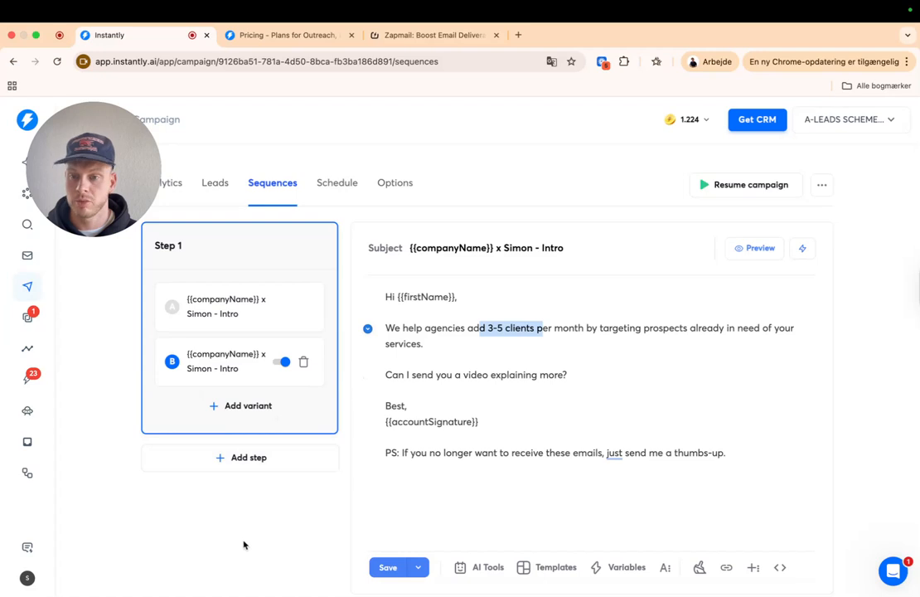
pyautogui.click(247, 460)
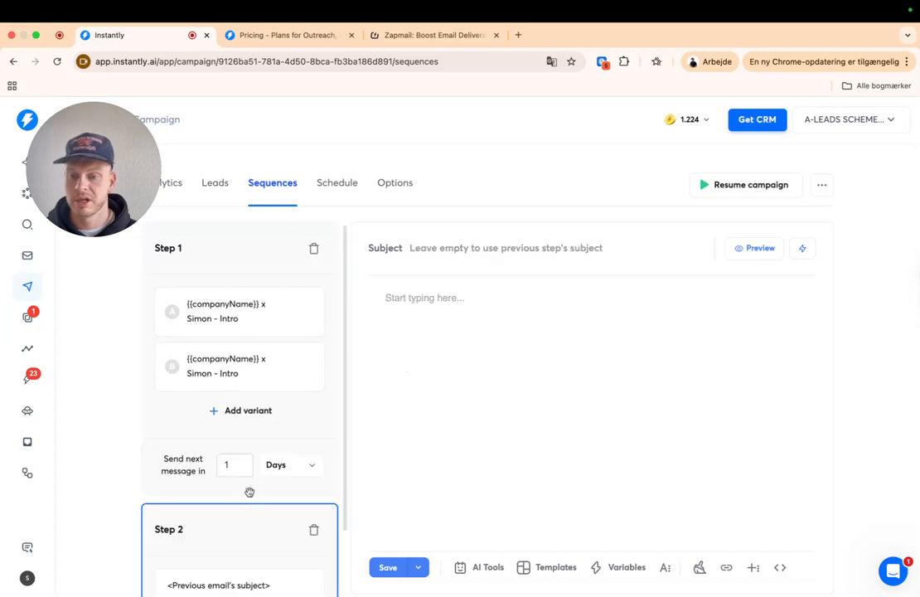
# - Change Step 2's send delay from 1 day to 3 days
pyautogui.scroll(-1, 263, 529)
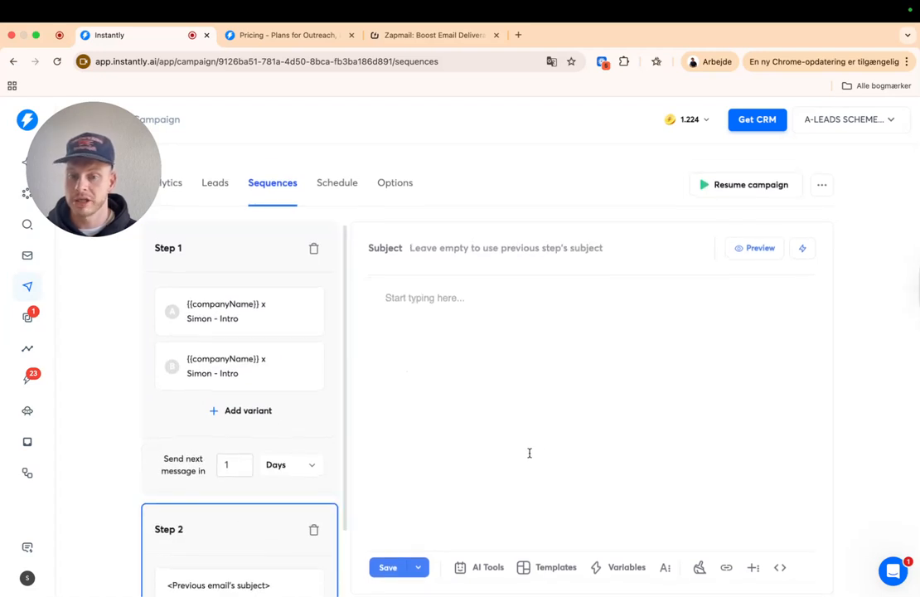
pyautogui.scroll(-1, 464, 456)
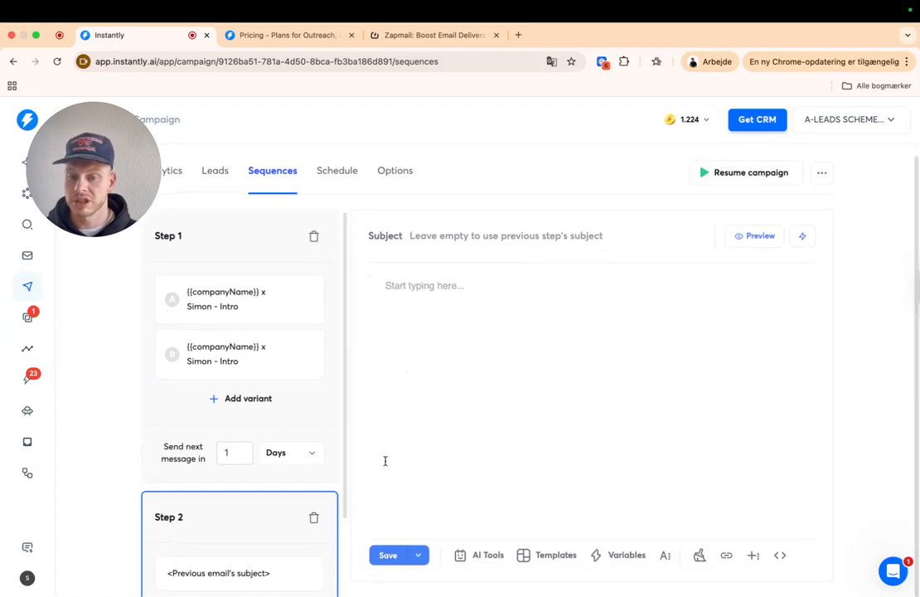
pyautogui.click(235, 454)
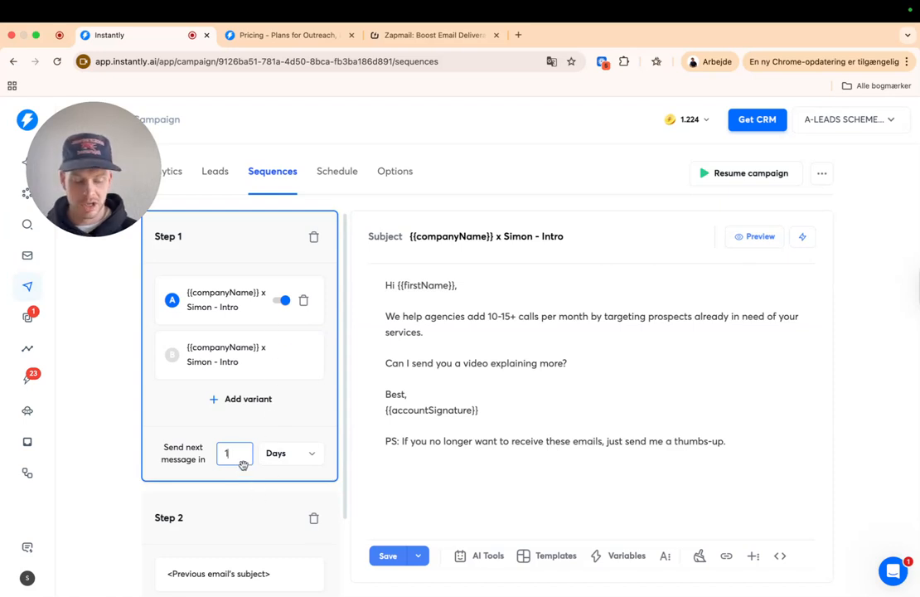
pyautogui.press('BackSpace')
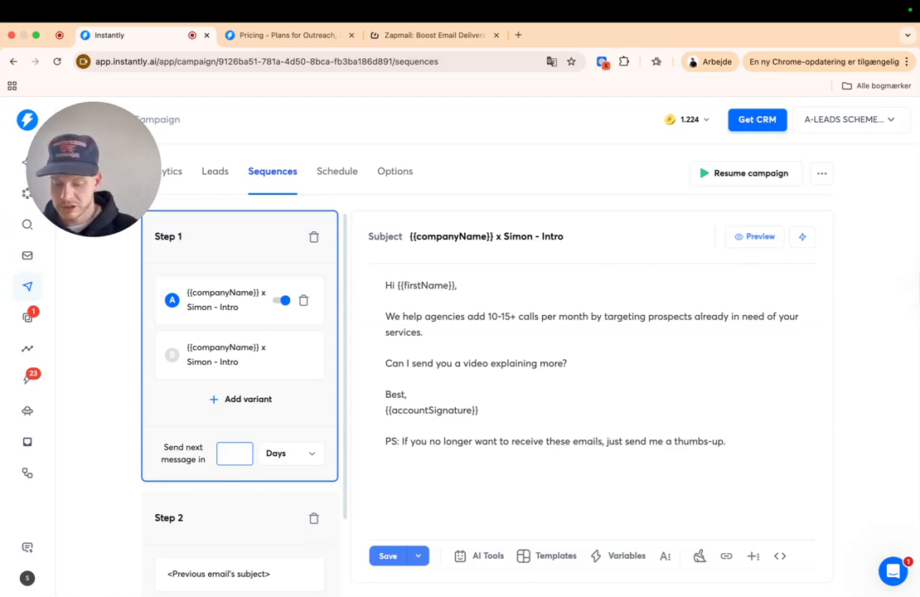
pyautogui.write('3')
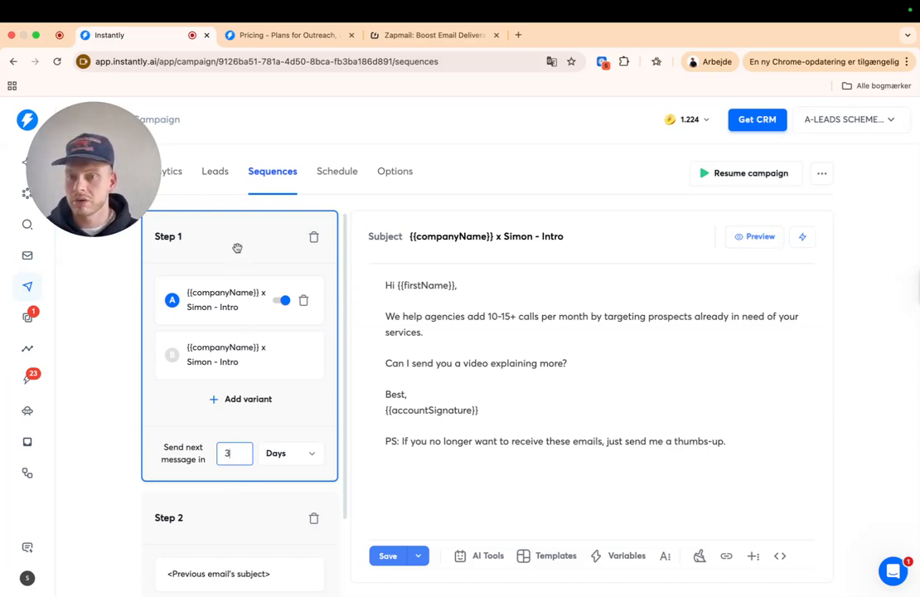
pyautogui.click(227, 501)
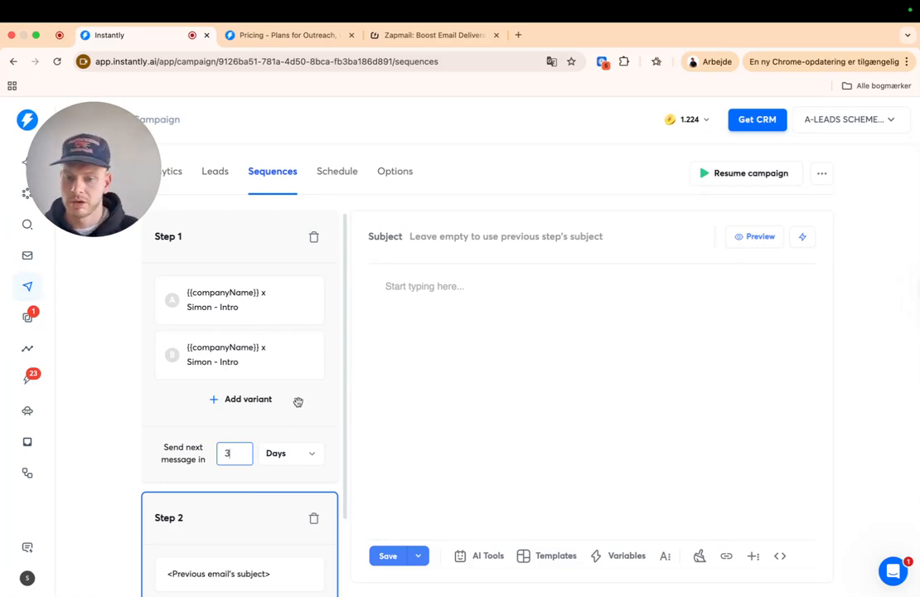
pyautogui.scroll(-2, 246, 482)
# - Start Step 2's body with 'Hi' and the {{firstName}} variable, replacing a mistaken lastName
pyautogui.click(480, 347)
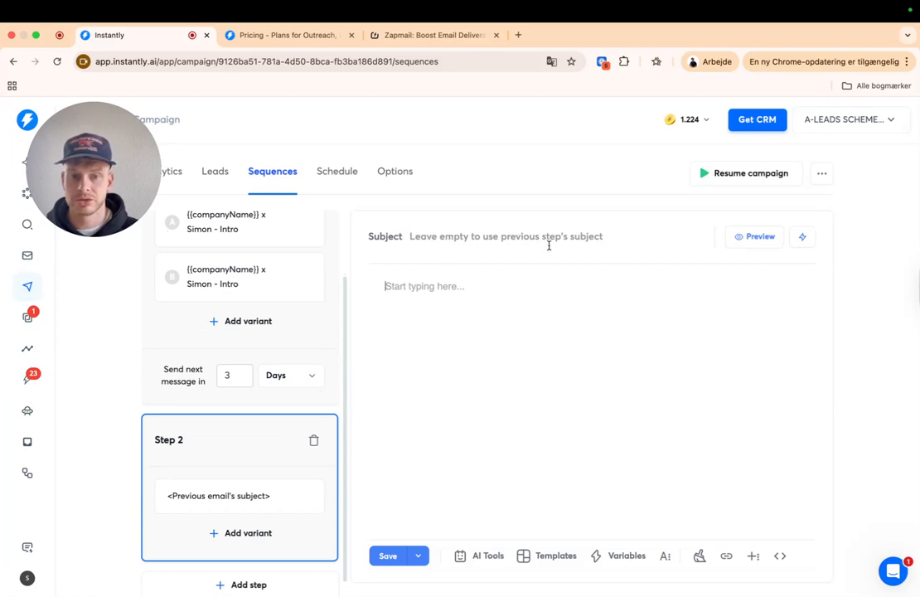
pyautogui.scroll(1, 494, 288)
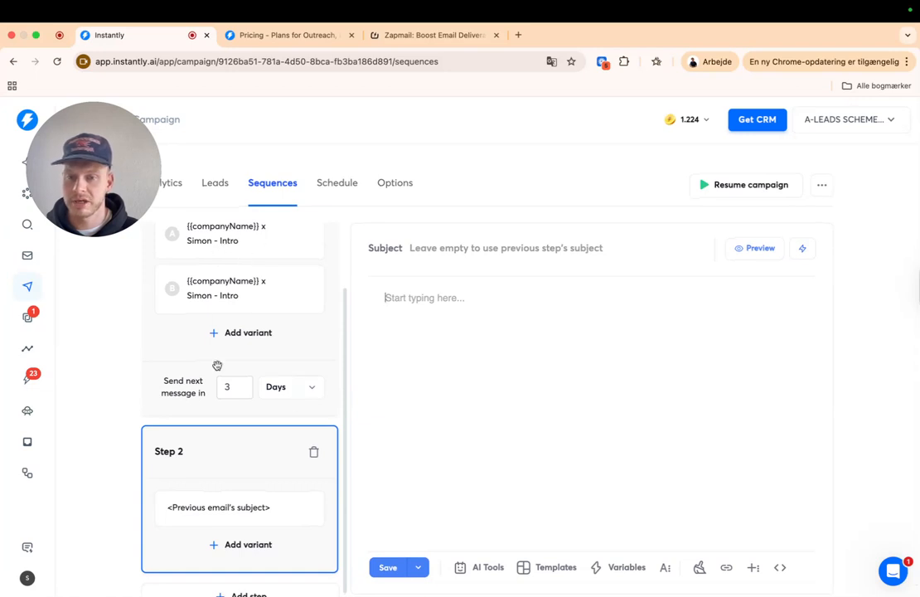
pyautogui.click(454, 247)
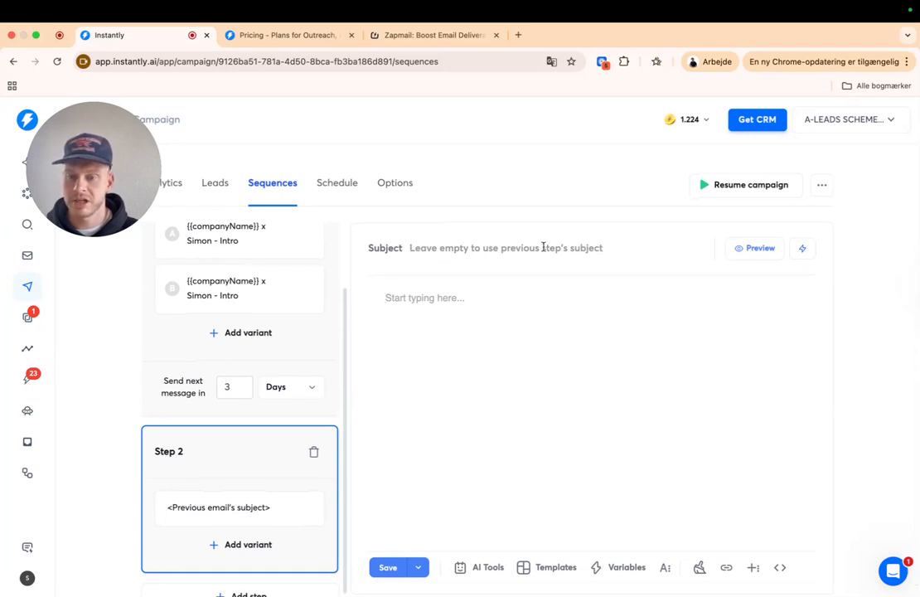
pyautogui.click(461, 309)
pyautogui.write('Hi')
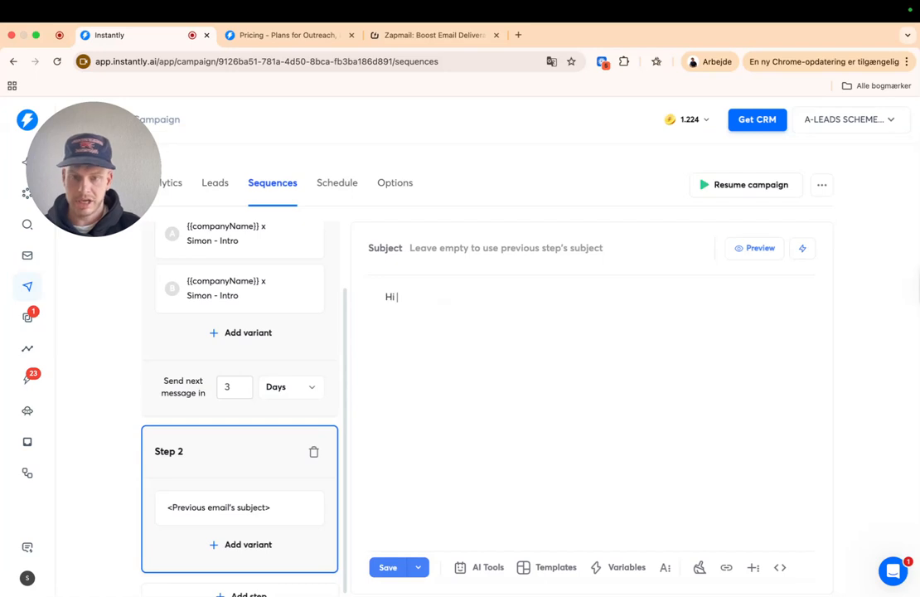
pyautogui.click(626, 568)
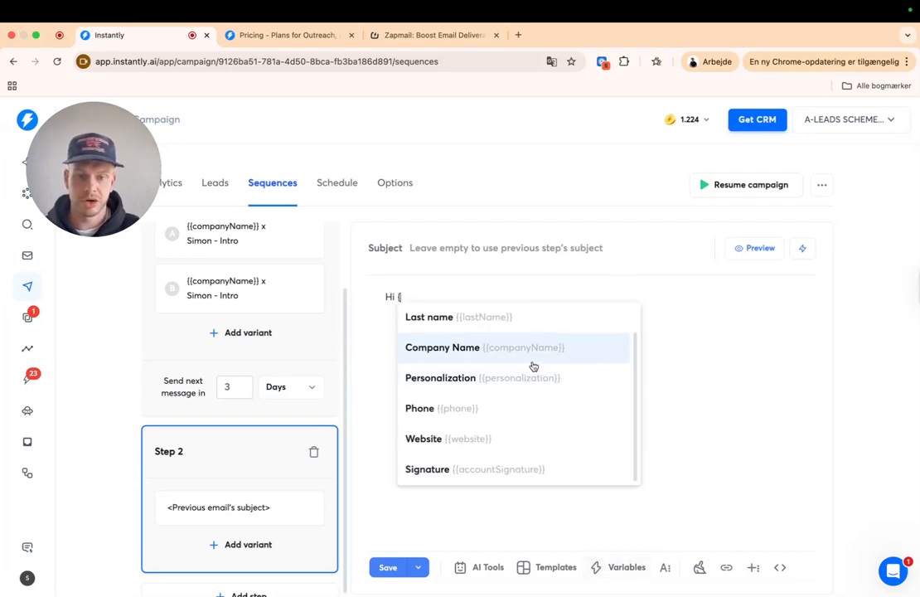
pyautogui.click(493, 318)
pyautogui.moveTo(465, 296); pyautogui.dragTo(396, 297)
pyautogui.press('BackSpace')
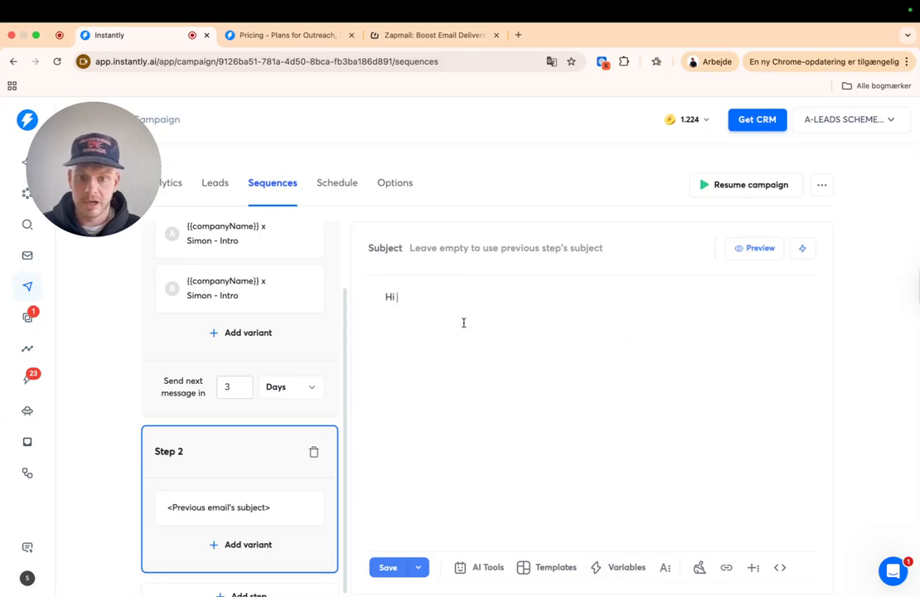
pyautogui.click(627, 568)
pyautogui.scroll(2, 511, 345)
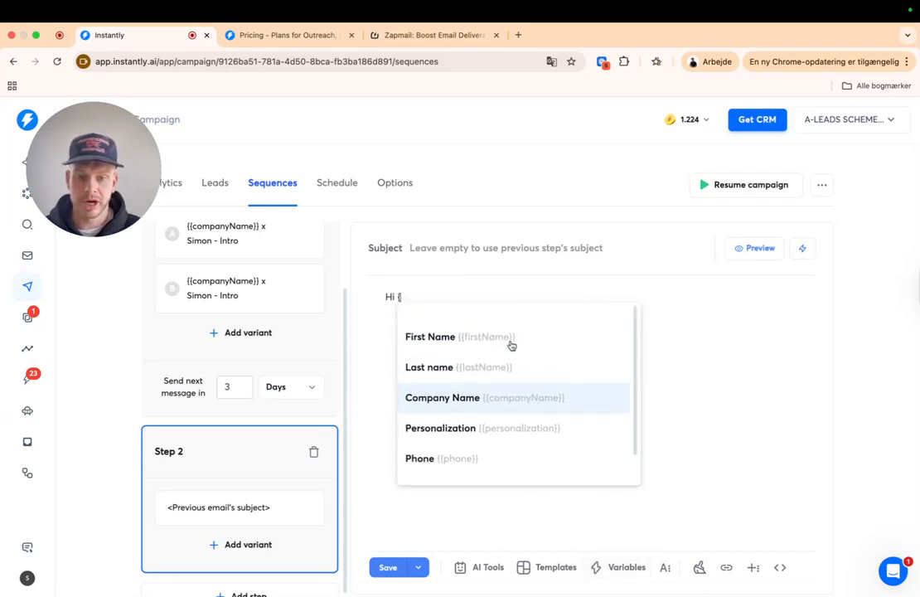
pyautogui.click(485, 325)
# - Type the line 'Here is the video I mentioned in my last email'
pyautogui.write(', ')
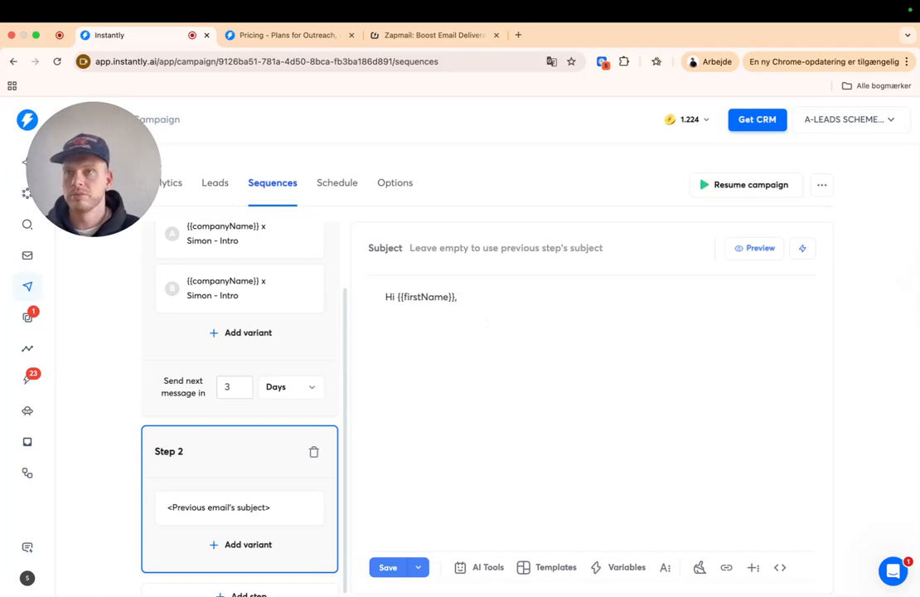
pyautogui.write('I thought that')
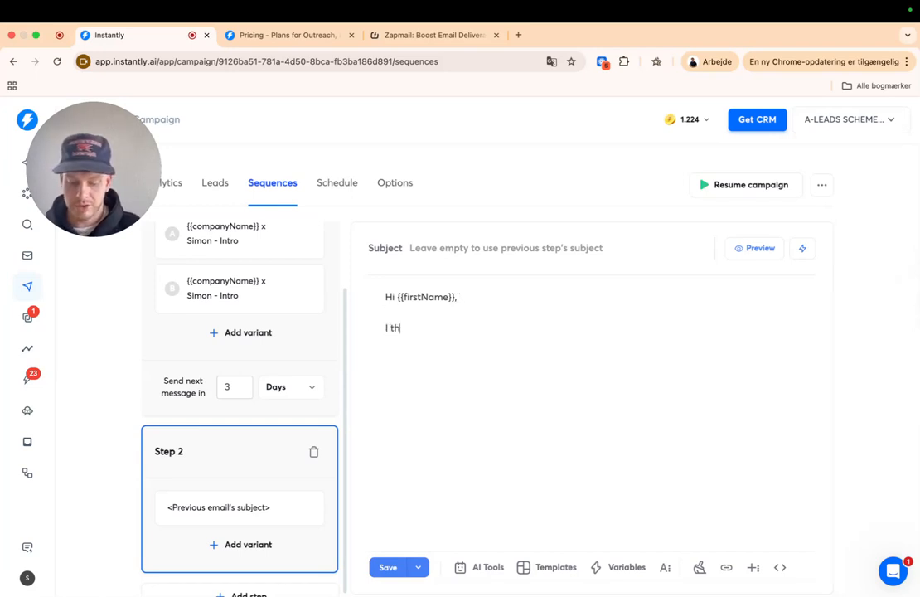
pyautogui.press('BackSpace')
pyautogui.press('BackSpace')
pyautogui.press('BackSpace')
pyautogui.press('BackSpace')
pyautogui.press('BackSpace')
pyautogui.press('BackSpace')
pyautogui.press('BackSpace')
pyautogui.press('BackSpace')
pyautogui.press('BackSpace')
pyautogui.press('BackSpace')
pyautogui.press('BackSpace')
pyautogui.press('BackSpace')
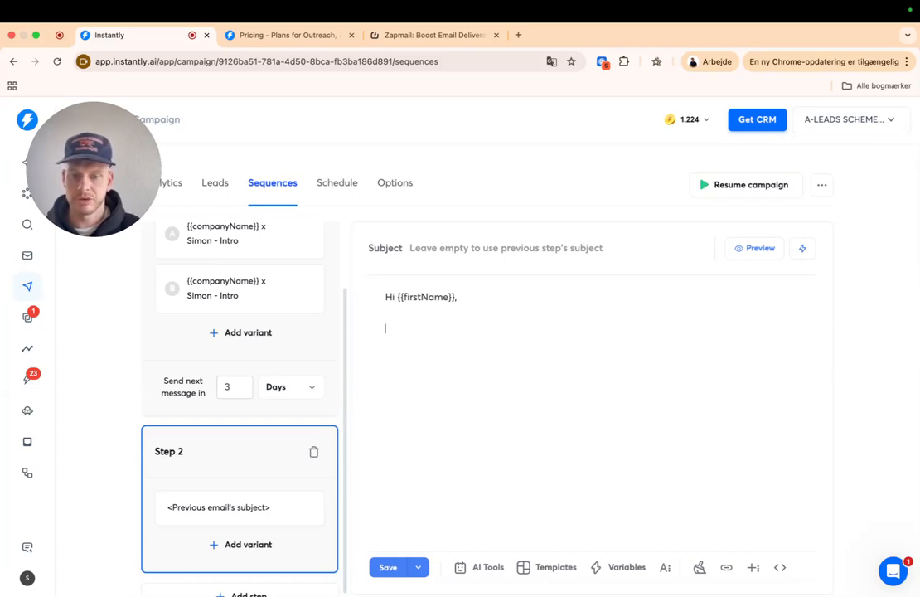
pyautogui.write('HEre')
pyautogui.press('BackSpace')
pyautogui.press('BackSpace')
pyautogui.write('res is the video i Mentio')
pyautogui.press('BackSpace')
pyautogui.press('BackSpace')
pyautogui.press('BackSpace')
pyautogui.press('BackSpace')
pyautogui.press('BackSpace')
pyautogui.press('BackSpace')
pyautogui.press('BackSpace')
pyautogui.press('BackSpace')
pyautogui.write('I Men')
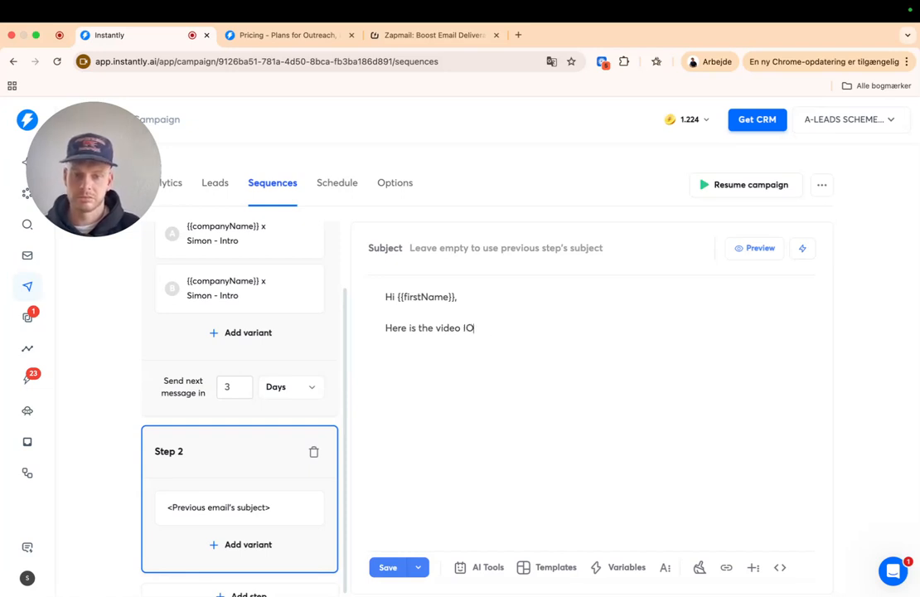
pyautogui.write('ntio')
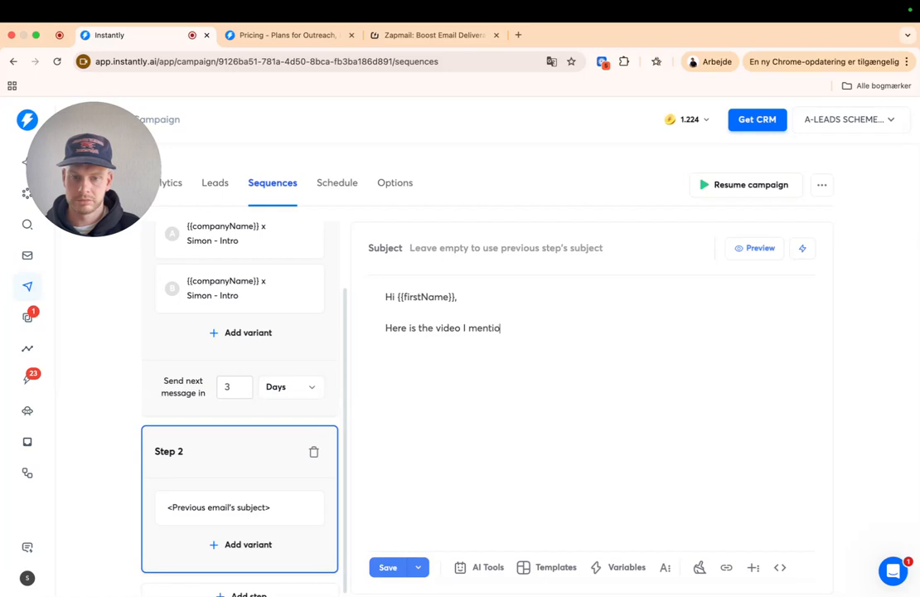
pyautogui.write('ned in my last email:')
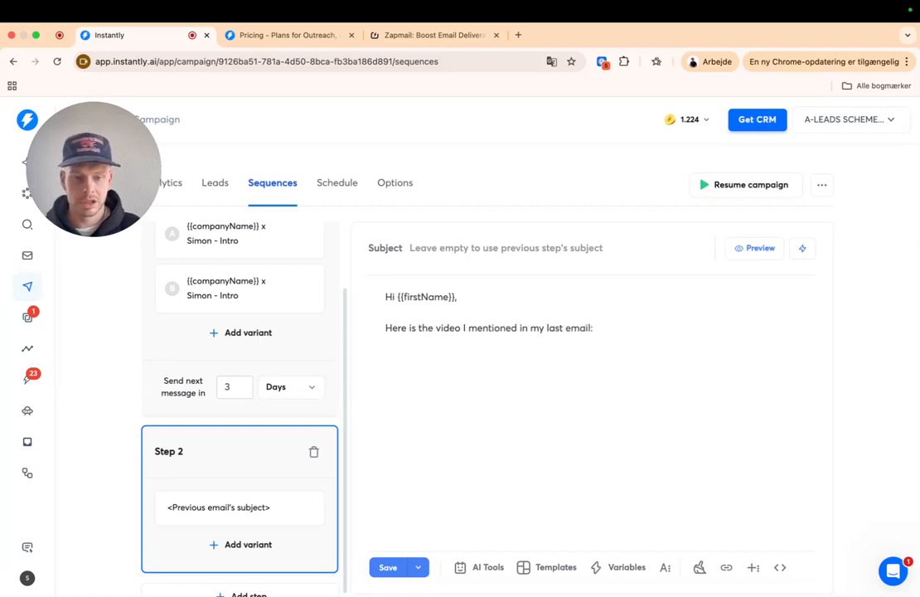
pyautogui.click(726, 567)
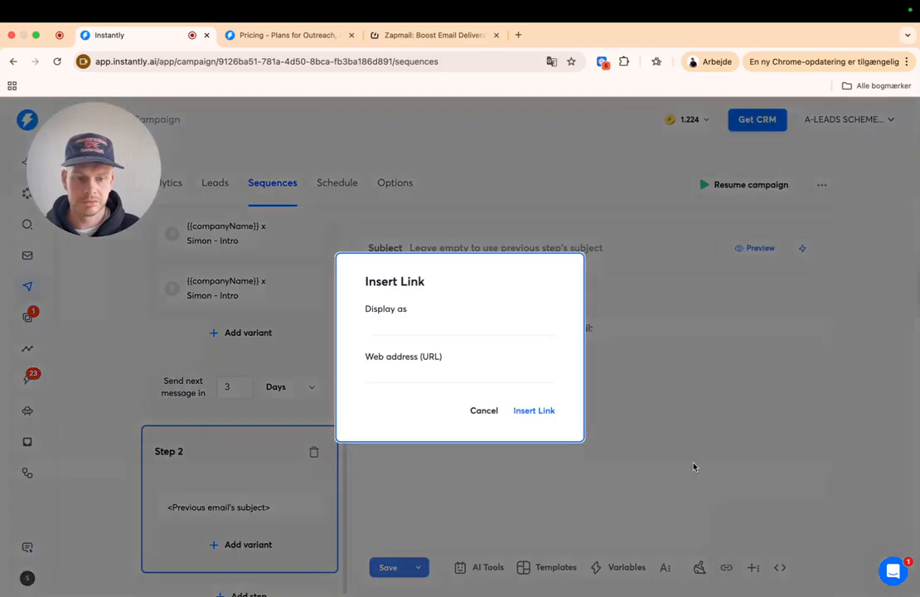
pyautogui.click(503, 373)
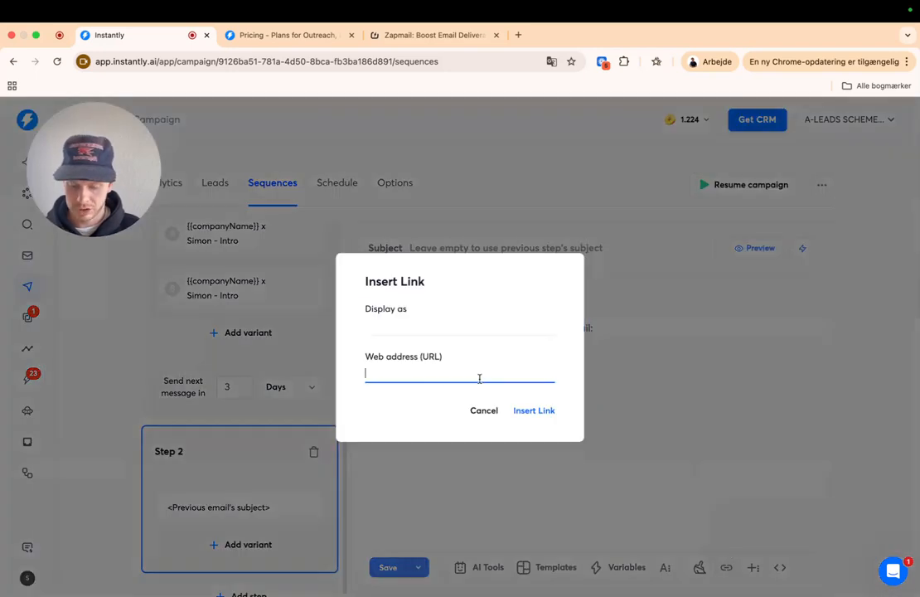
pyautogui.click(407, 39)
pyautogui.click(404, 60)
pyautogui.hotkey('ctrl', 'c')
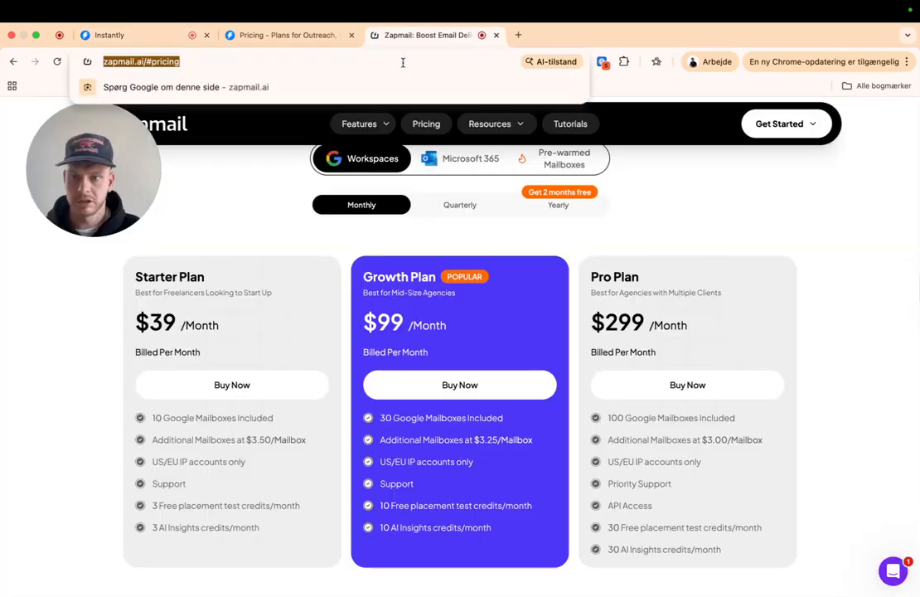
pyautogui.click(150, 35)
pyautogui.hotkey('ctrl', 'v')
pyautogui.moveTo(484, 326); pyautogui.dragTo(365, 326)
pyautogui.click(421, 324)
pyautogui.moveTo(486, 325); pyautogui.dragTo(362, 326)
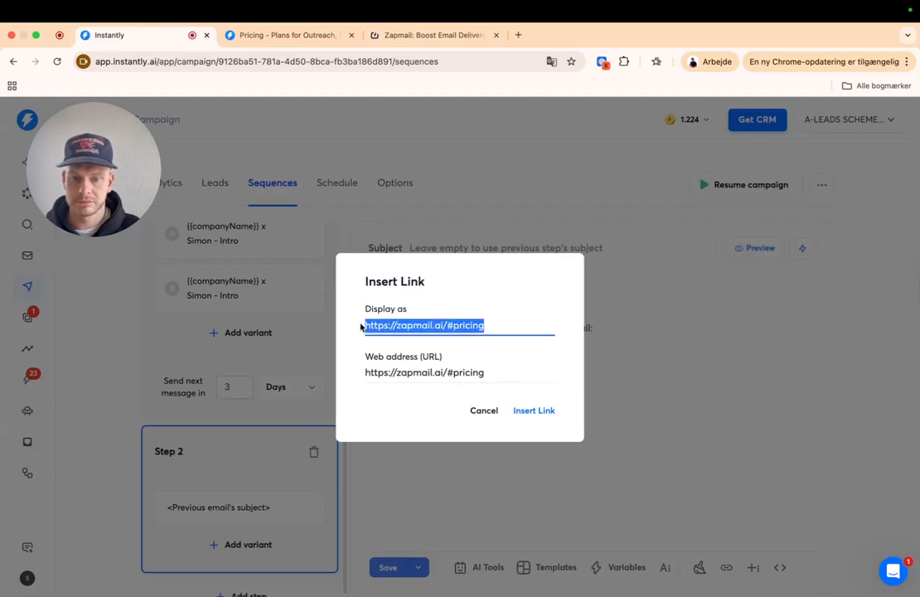
pyautogui.write('Video.')
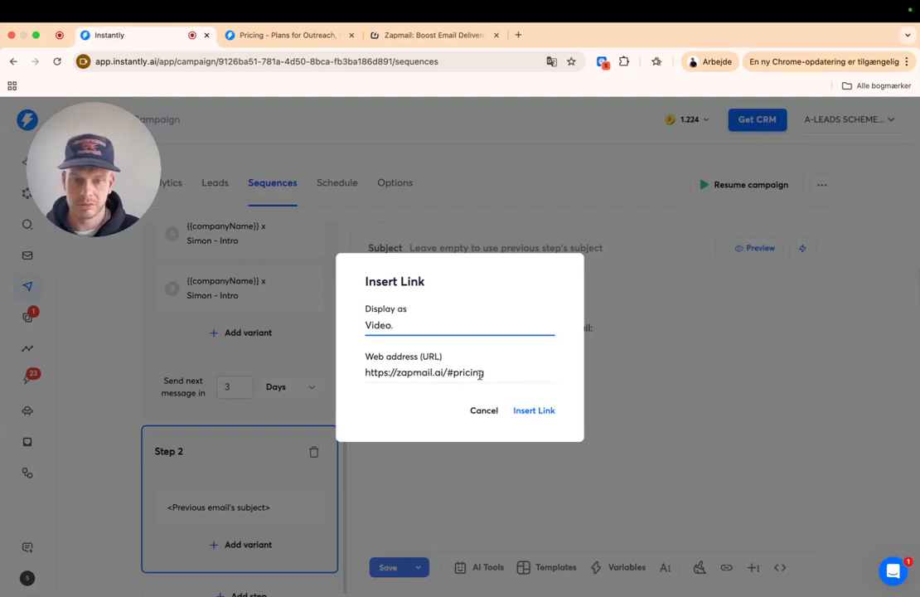
pyautogui.click(531, 410)
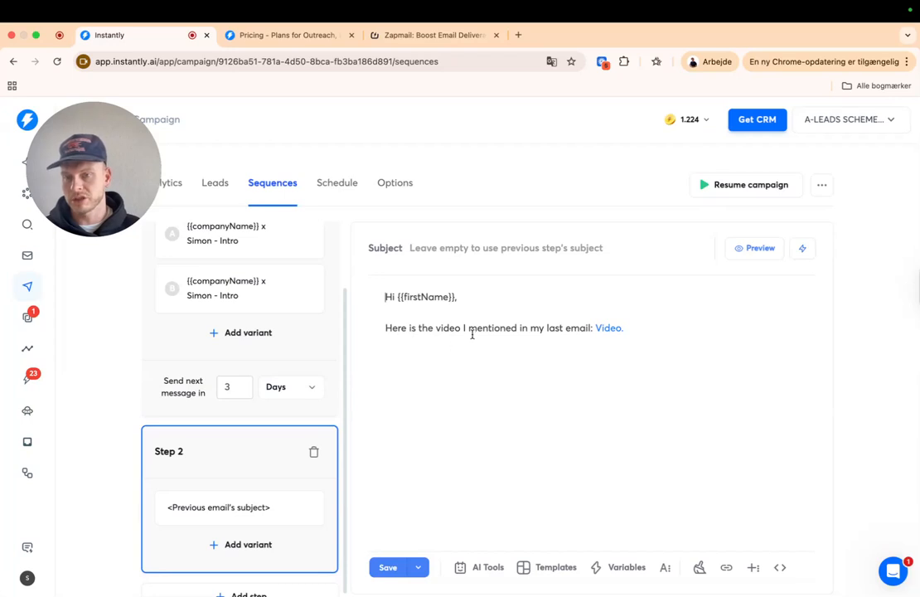
# - Add the line 'I am convinced that we can help you add more sales calls per month.'
pyautogui.click(651, 330)
pyautogui.press('Return')
pyautogui.write('I ')
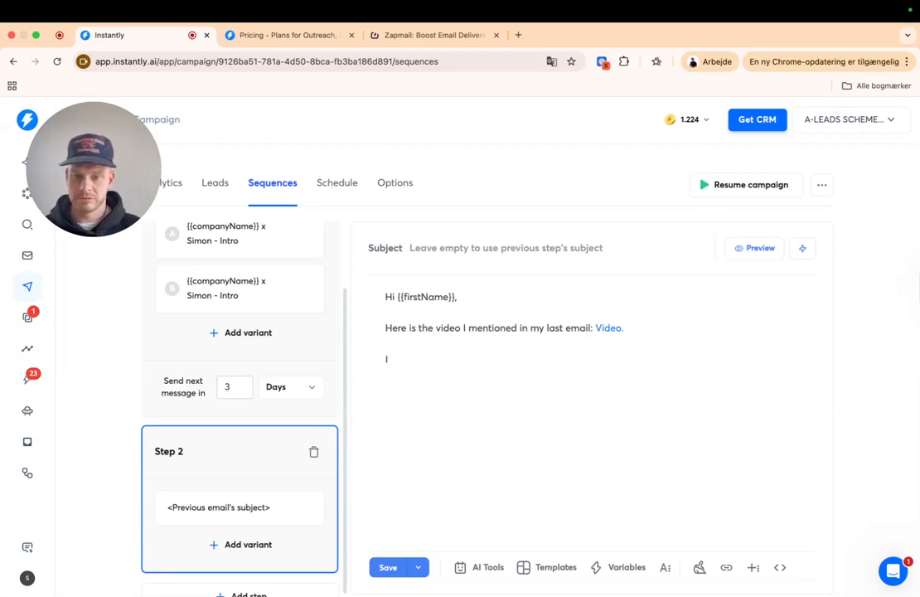
pyautogui.write('c')
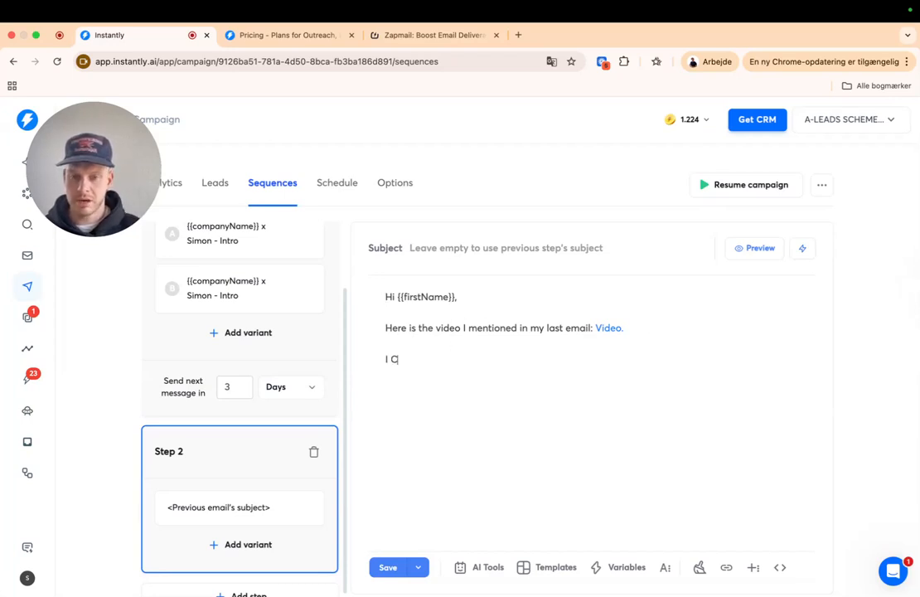
pyautogui.write('onvinved that we can help you add more clien')
pyautogui.press('BackSpace')
pyautogui.write('slae')
pyautogui.press('BackSpace')
pyautogui.write('ales calls per')
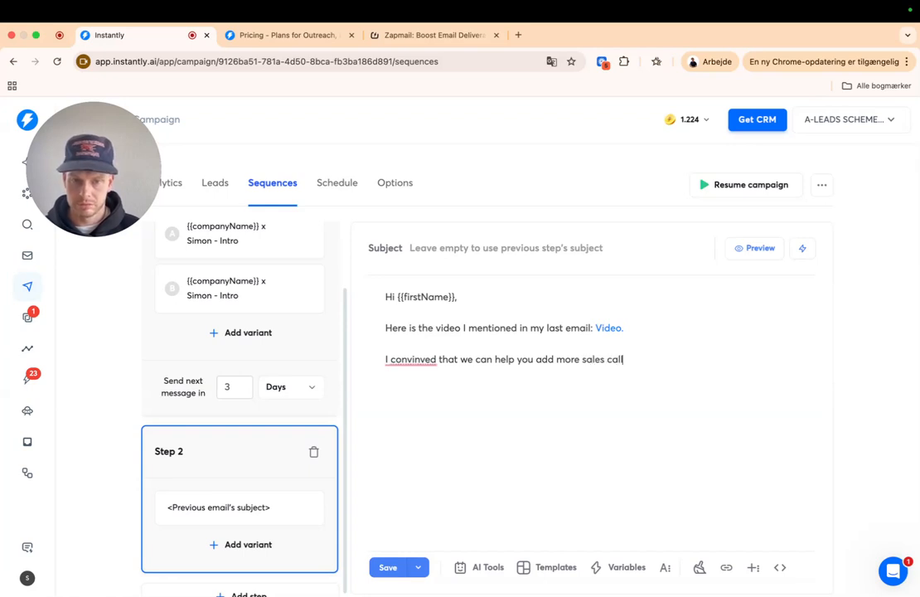
pyautogui.write(' mon')
pyautogui.press('BackSpace')
pyautogui.write('onth.')
pyautogui.moveTo(421, 361)
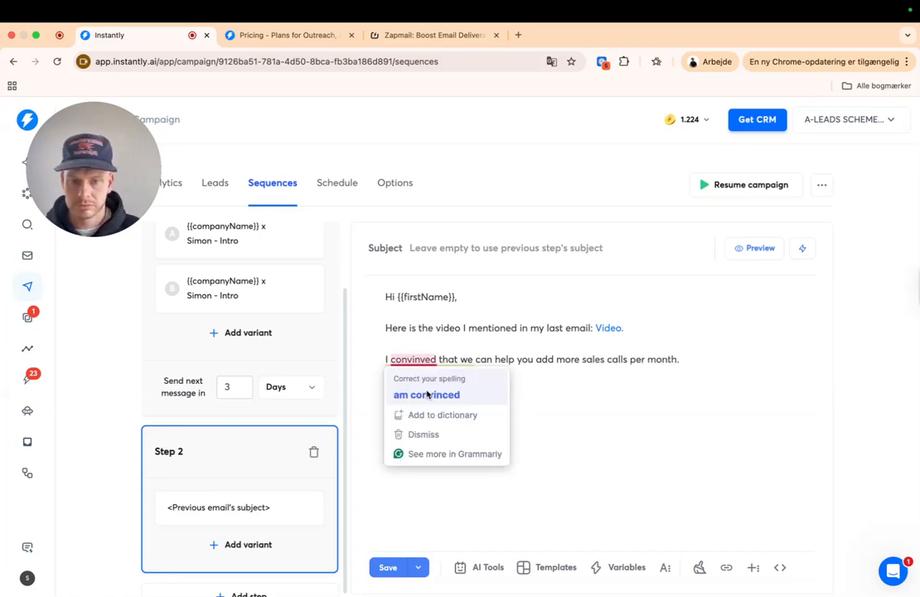
pyautogui.click(427, 393)
# - Ask 'Would it be interesting to hop on a call either Wednesday or Thursday next week?'
pyautogui.click(427, 397)
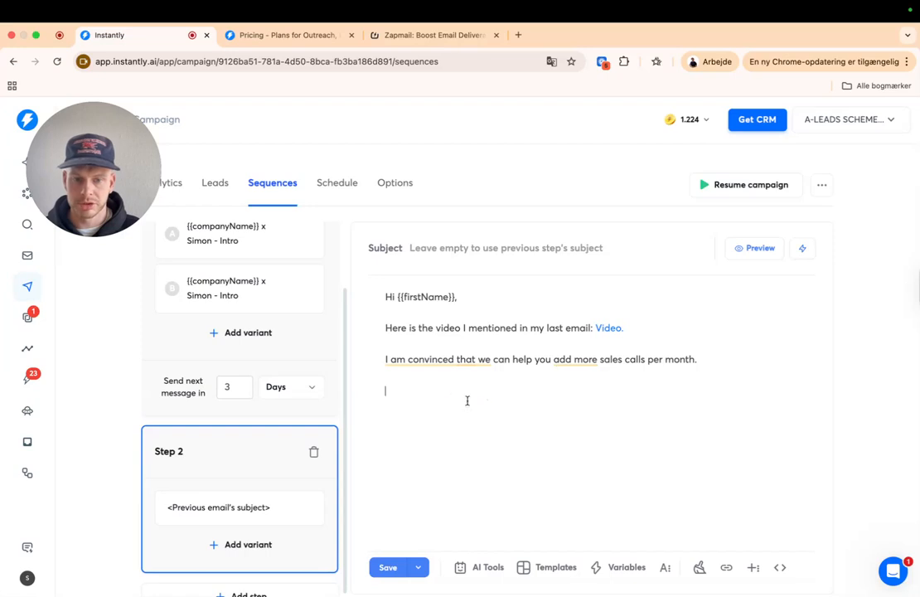
pyautogui.write('WO')
pyautogui.press('BackSpace')
pyautogui.press('BackSpace')
pyautogui.press('BackSpace')
pyautogui.press('BackSpace')
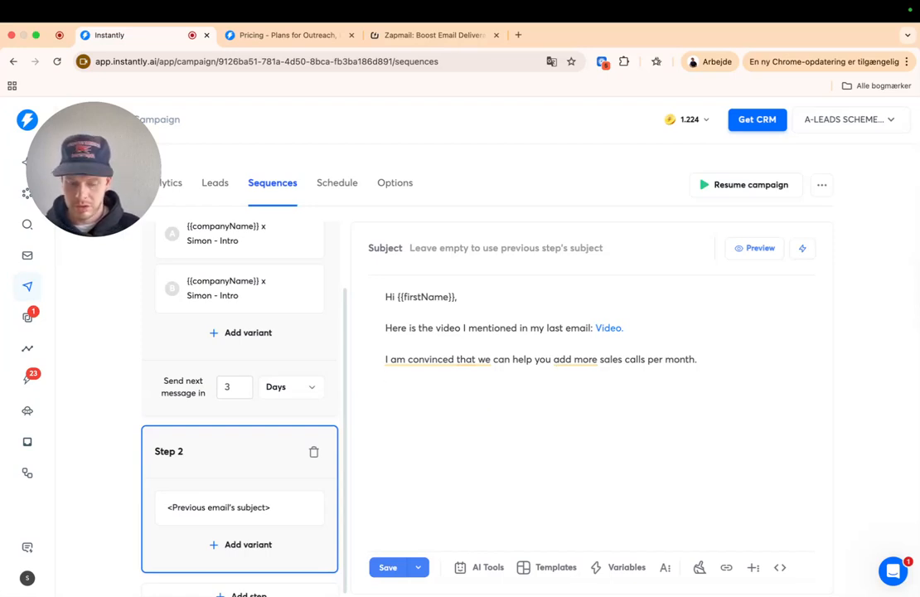
pyautogui.write('Would it be interesting to ')
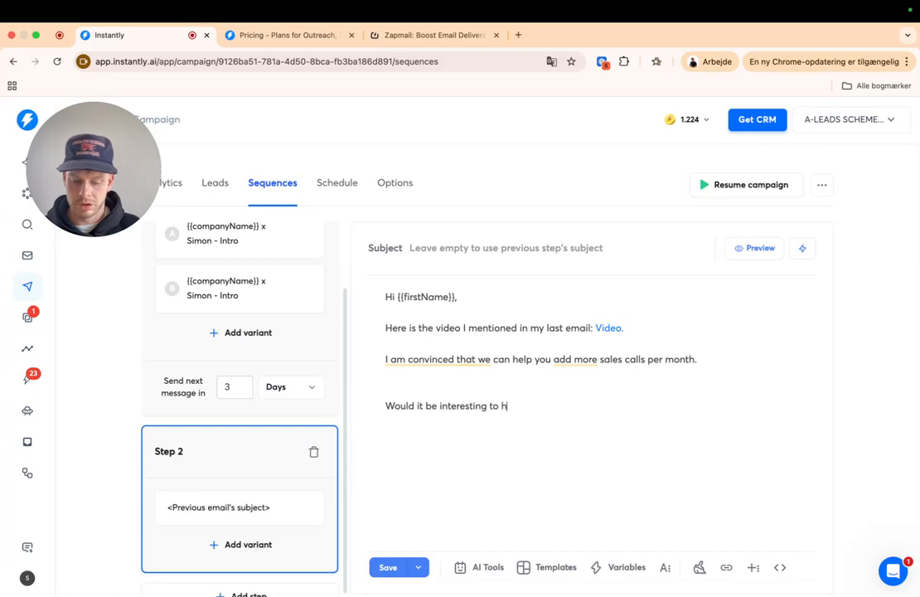
pyautogui.write('hop on a call w')
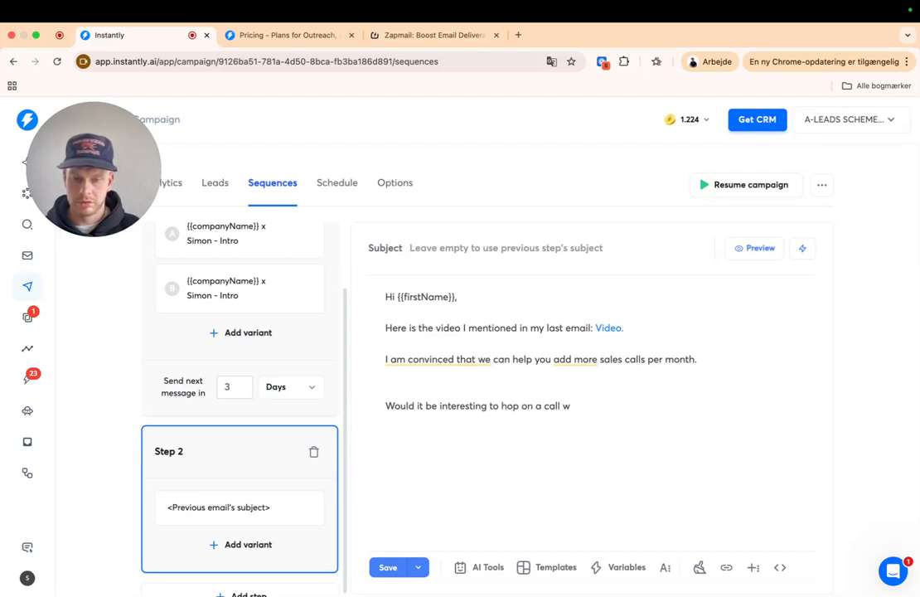
pyautogui.press('BackSpace')
pyautogui.write('either')
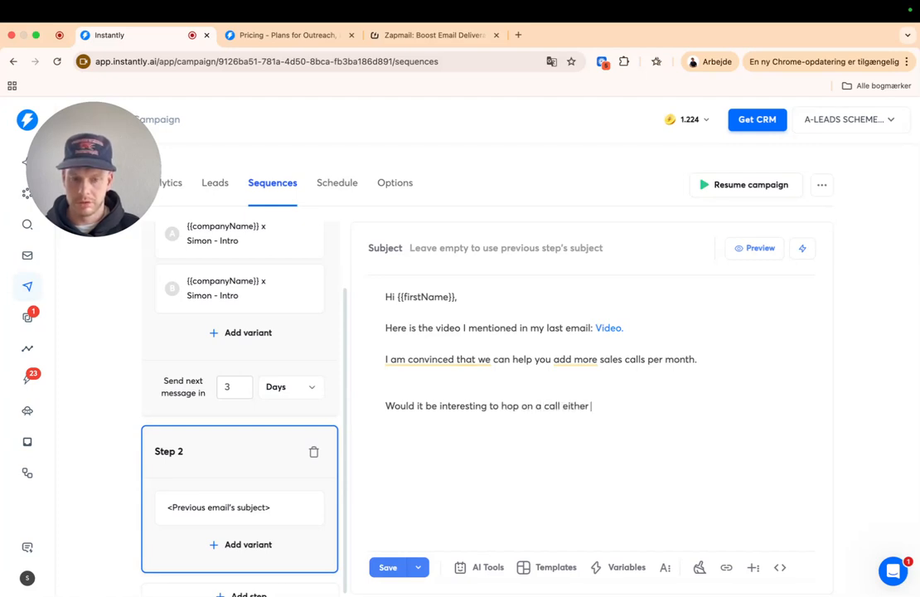
pyautogui.write(' wednes or')
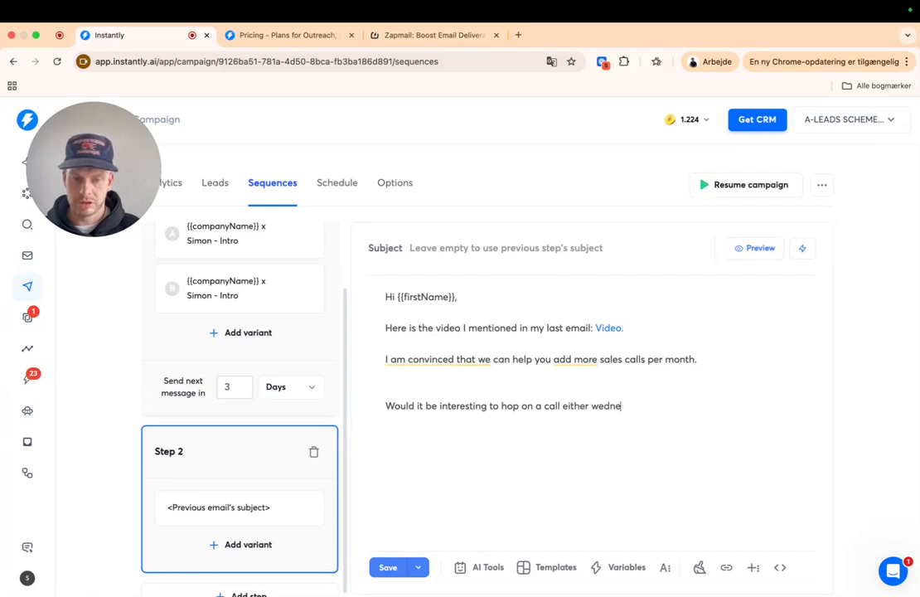
pyautogui.press('BackSpace')
pyautogui.press('BackSpace')
pyautogui.press('BackSpace')
pyautogui.press('BackSpace')
pyautogui.press('BackSpace')
pyautogui.press('BackSpace')
pyautogui.press('BackSpace')
pyautogui.press('BackSpace')
pyautogui.press('BackSpace')
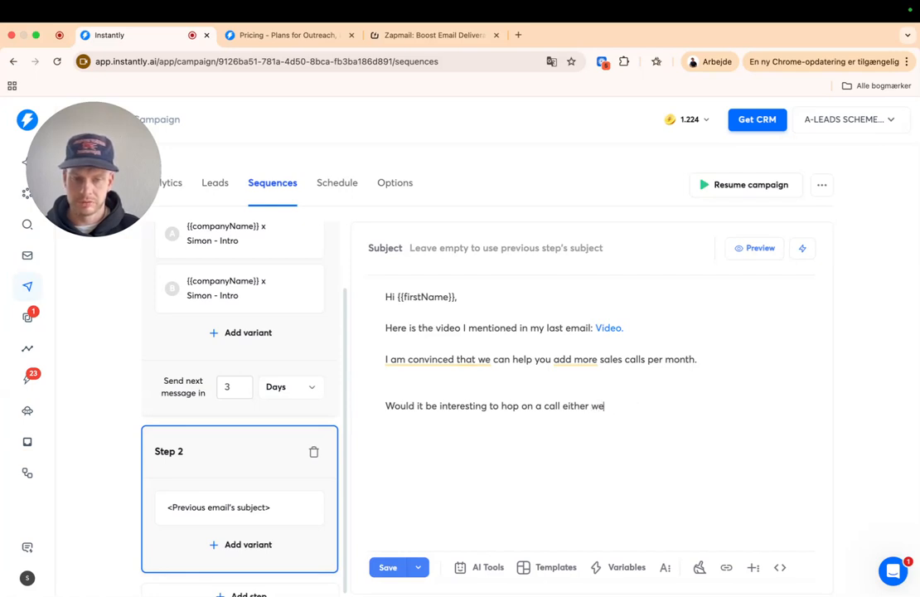
pyautogui.write('We')
pyautogui.press('BackSpace')
pyautogui.press('BackSpace')
pyautogui.write('wednesday or ')
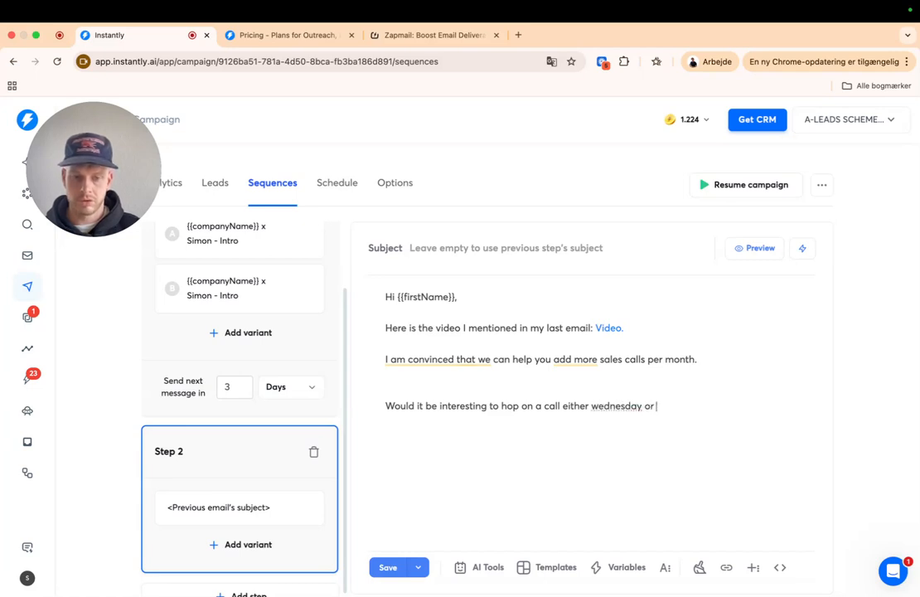
pyautogui.write('Thursday next week')
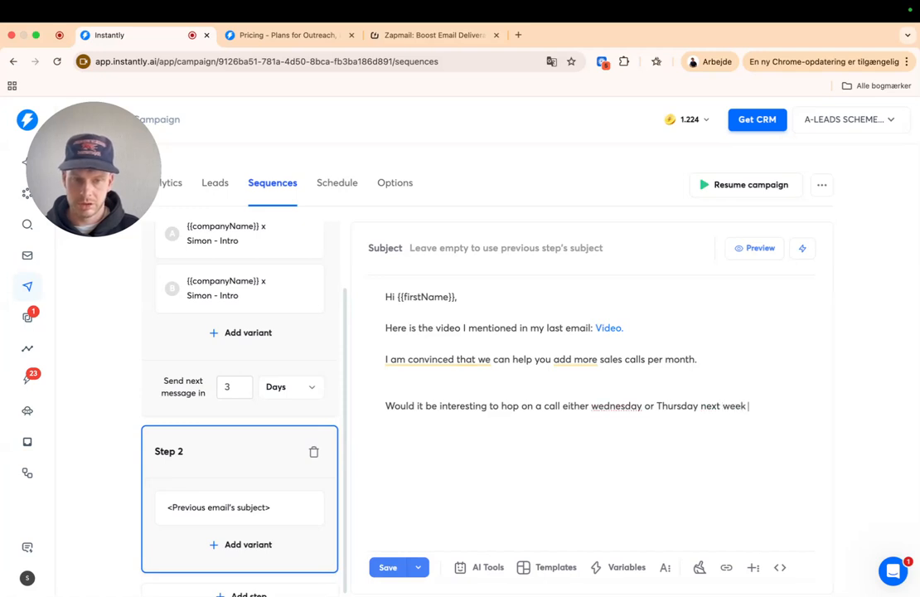
pyautogui.write('?')
# - Add 'A thumbs up is all I need.', capitalise Wednesday, and begin a 'Best' sign-off
pyautogui.press('Return')
pyautogui.press('Return')
pyautogui.write('A thue')
pyautogui.press('BackSpace')
pyautogui.write('mb')
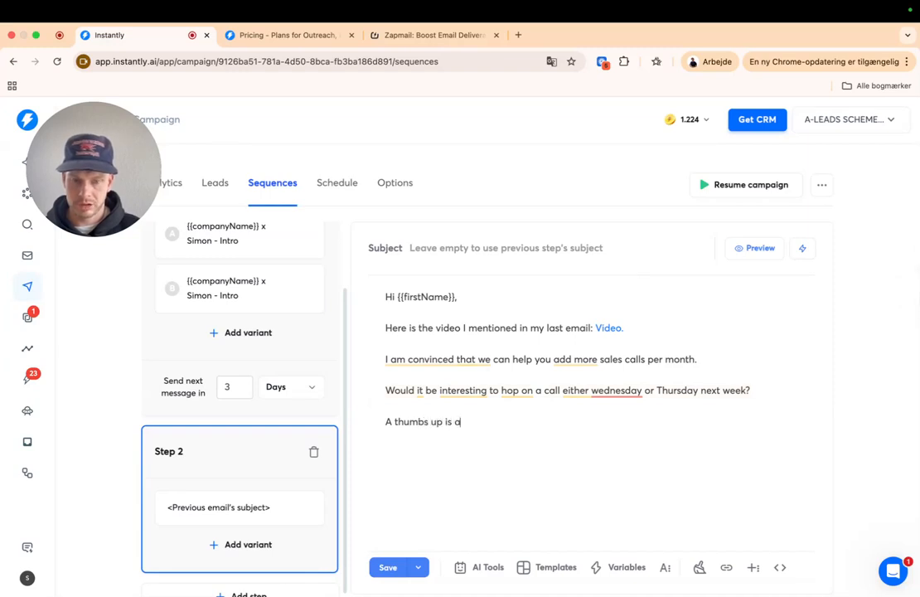
pyautogui.write('s up is all I need.')
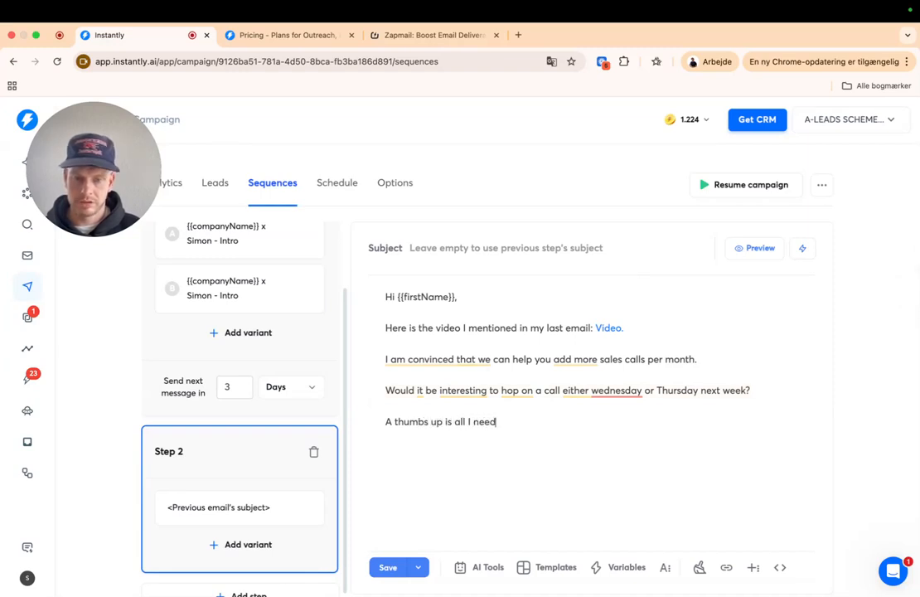
pyautogui.moveTo(638, 391)
pyautogui.click(641, 417)
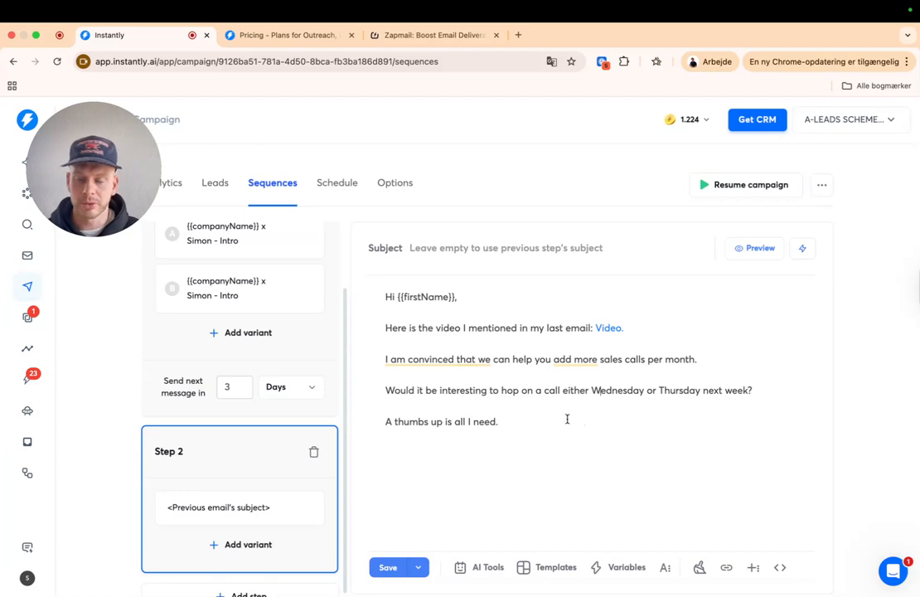
pyautogui.click(540, 421)
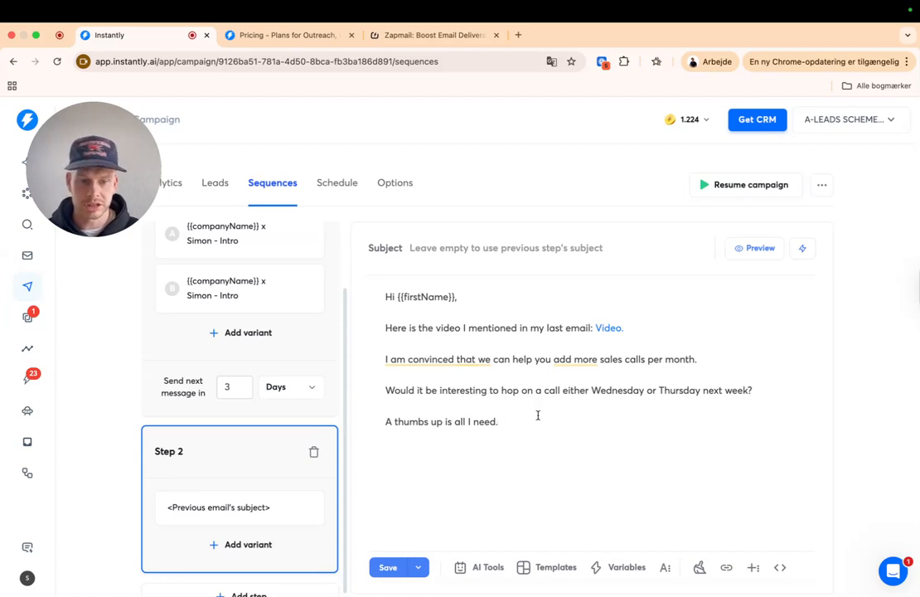
pyautogui.press('Return')
pyautogui.write('Best;')
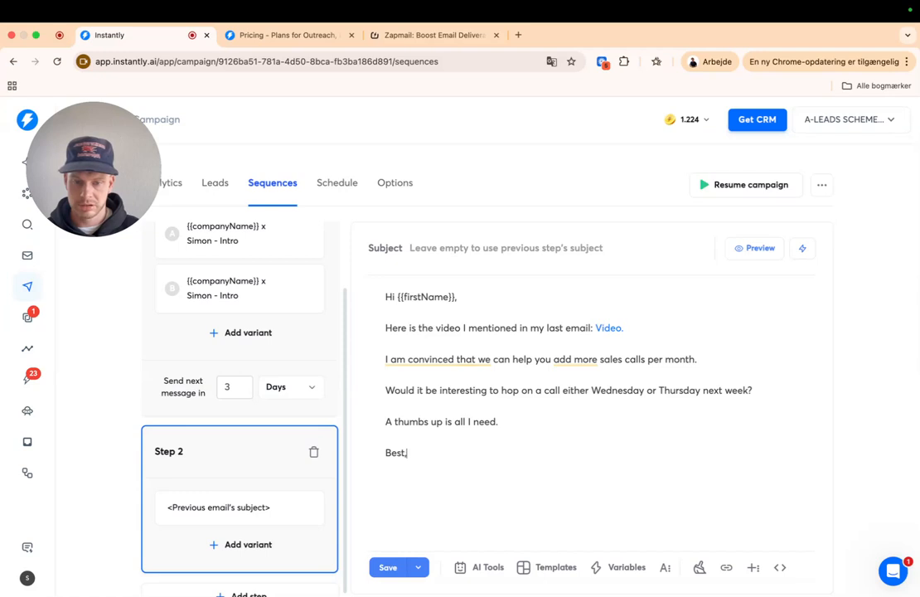
# - Replace Step 2's 'Best,' with Step 1's sign-off and PS, then save the campaign
pyautogui.click(270, 247)
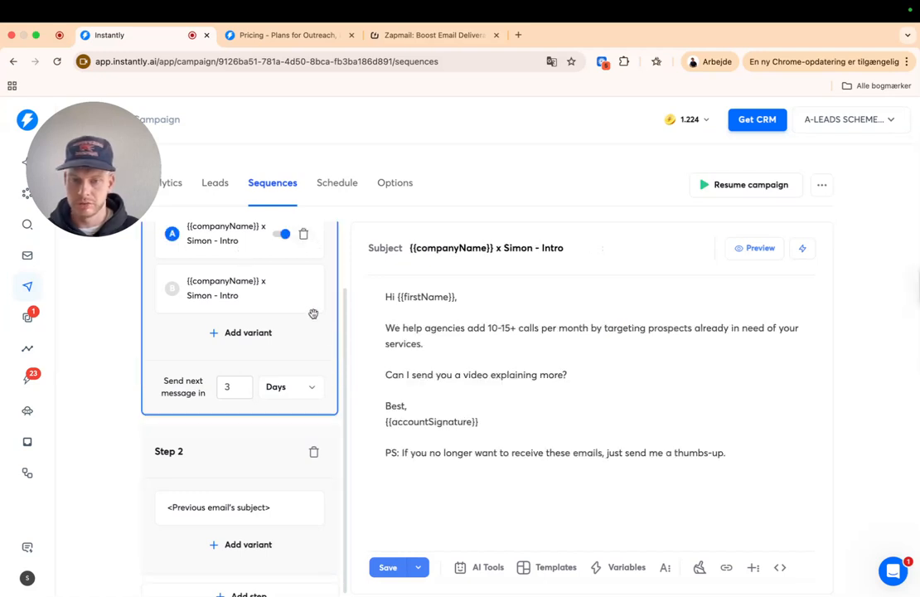
pyautogui.moveTo(379, 406); pyautogui.dragTo(778, 466)
pyautogui.press('super+c')
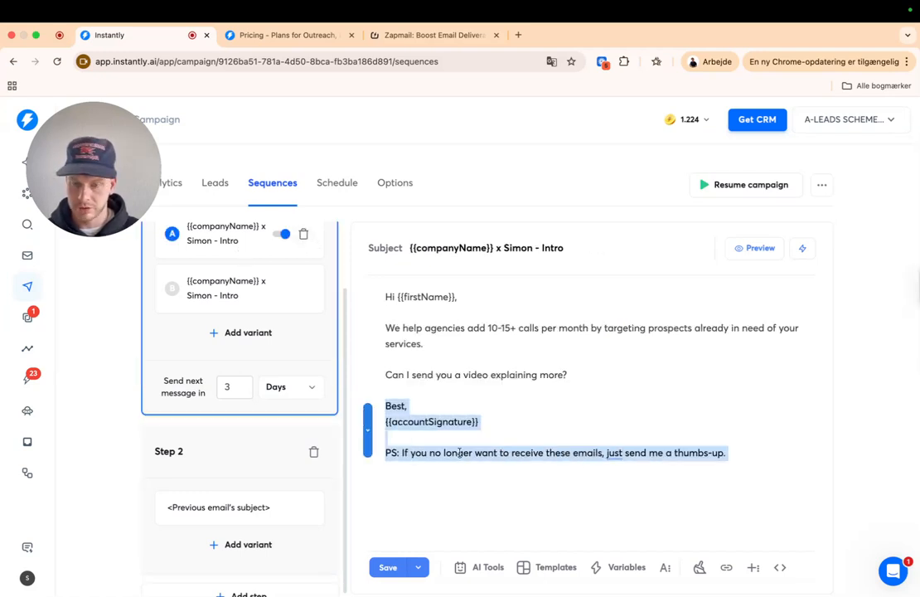
pyautogui.click(327, 470)
pyautogui.moveTo(386, 453); pyautogui.dragTo(439, 467)
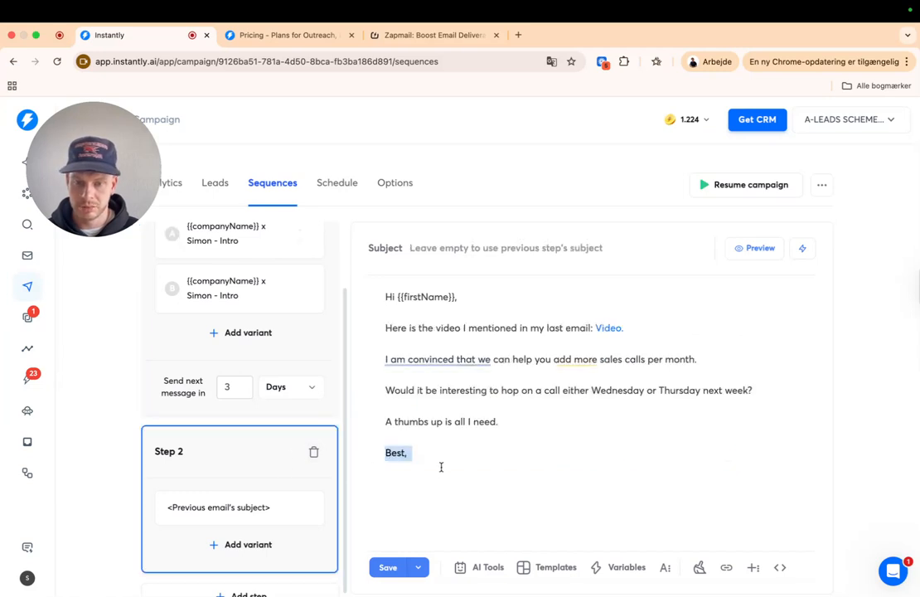
pyautogui.press('super+v')
pyautogui.scroll(-1, 564, 527)
pyautogui.click(386, 556)
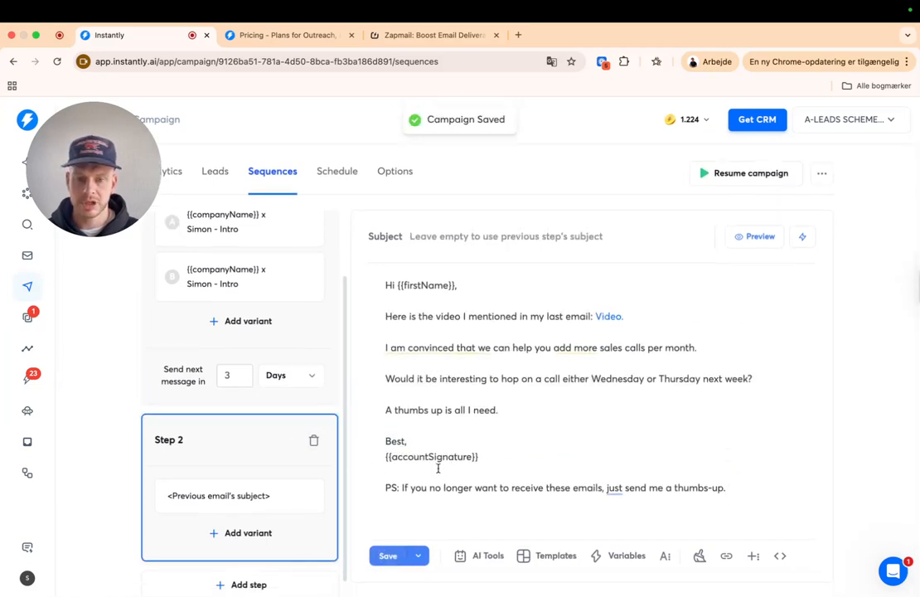
# - Save again and compare the Step 1 and Step 2 emails, ending on Step 2's follow-up
pyautogui.click(292, 318)
pyautogui.click(386, 554)
pyautogui.scroll(1, 513, 393)
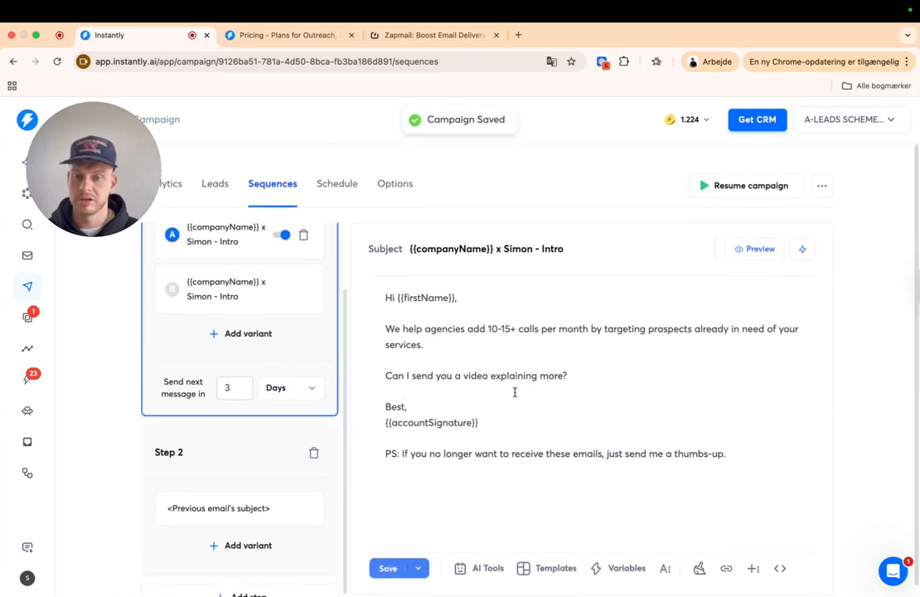
pyautogui.scroll(-1, 318, 464)
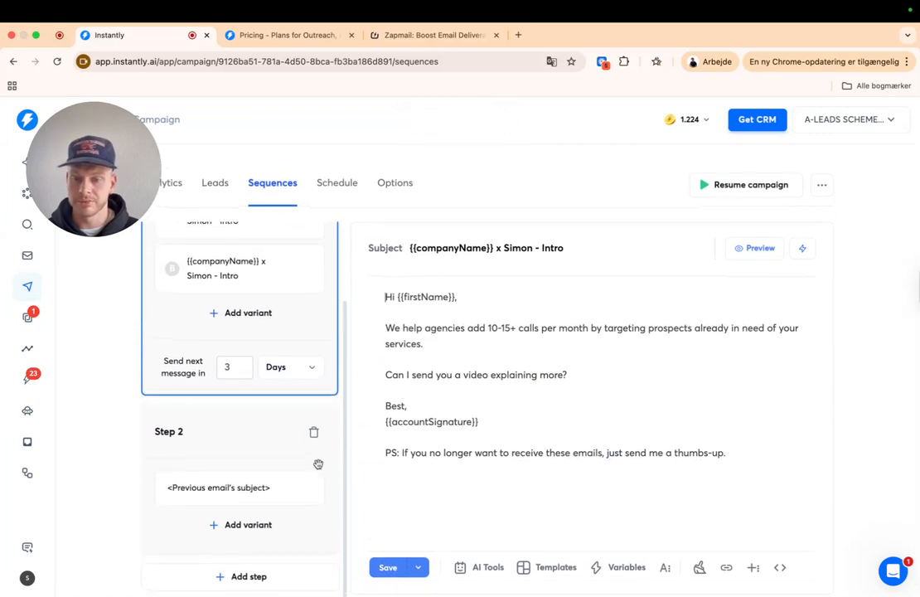
pyautogui.click(267, 450)
pyautogui.click(321, 336)
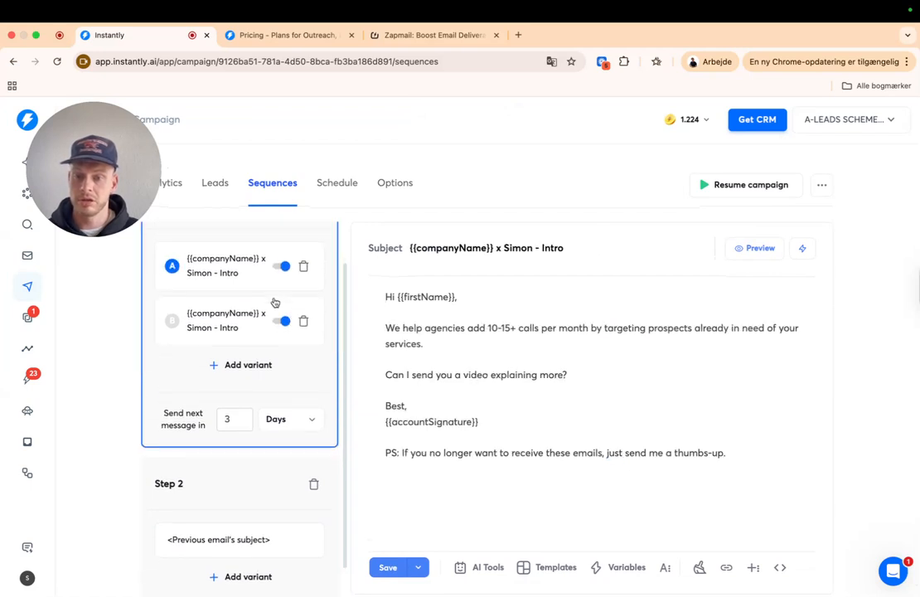
pyautogui.scroll(-2, 262, 418)
pyautogui.click(224, 438)
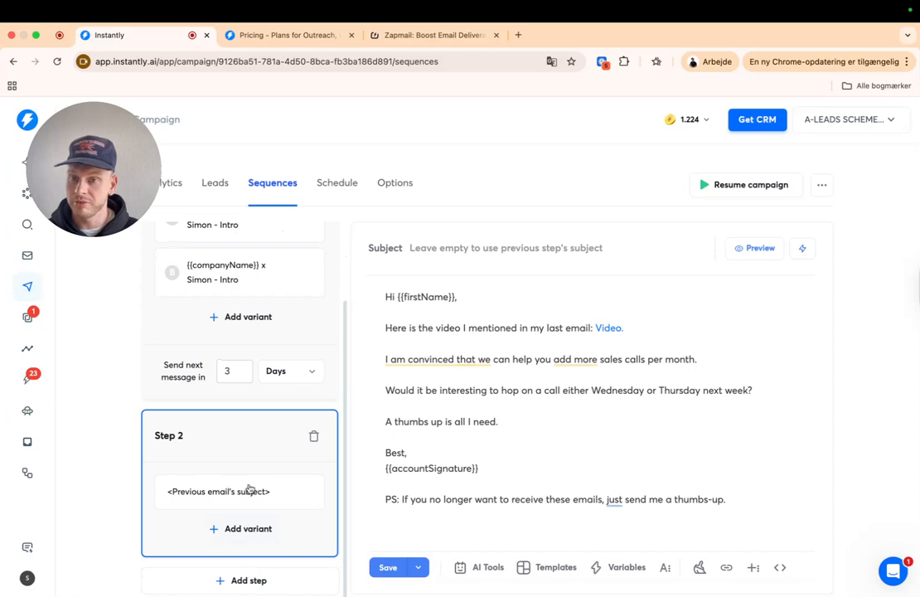
pyautogui.scroll(1, 247, 445)
pyautogui.scroll(2, 247, 445)
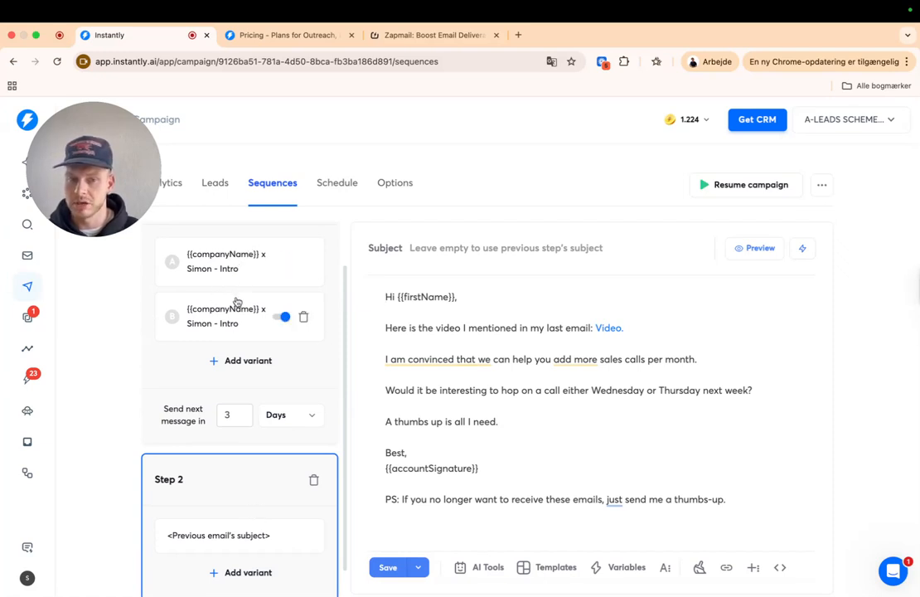
pyautogui.scroll(-1, 242, 473)
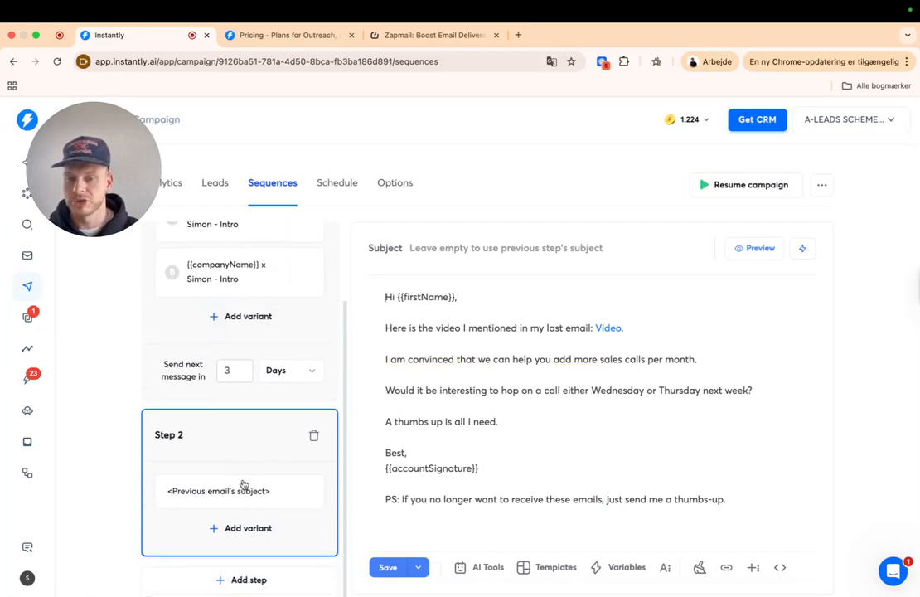
# - Add a variant B to Step 2, then delete it so Step 2 keeps one email
pyautogui.click(230, 528)
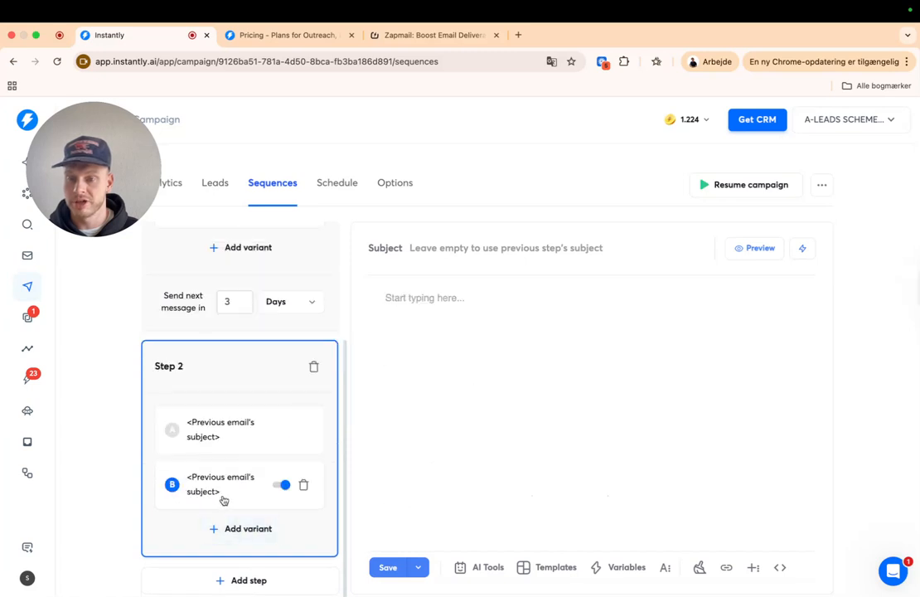
pyautogui.scroll(4, 222, 478)
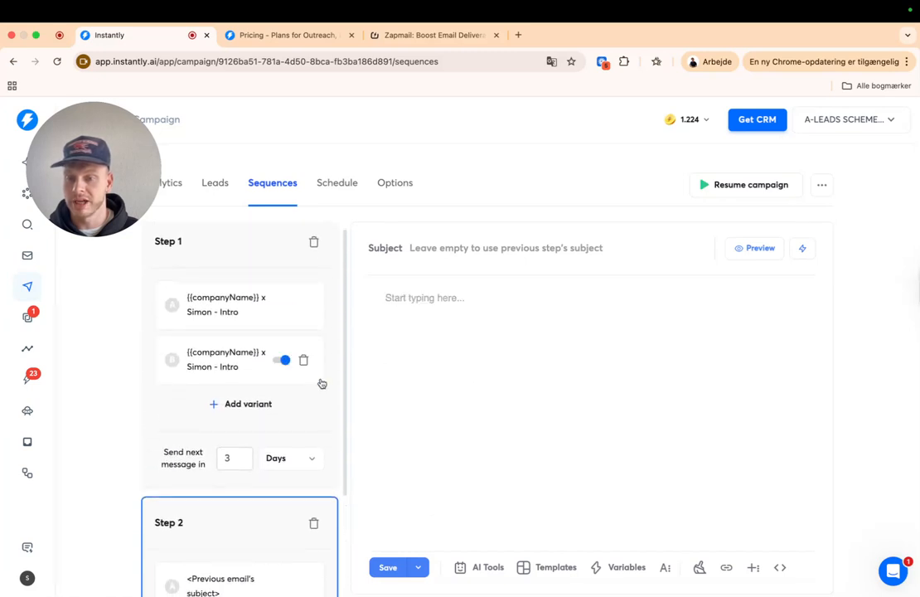
pyautogui.scroll(-1, 223, 514)
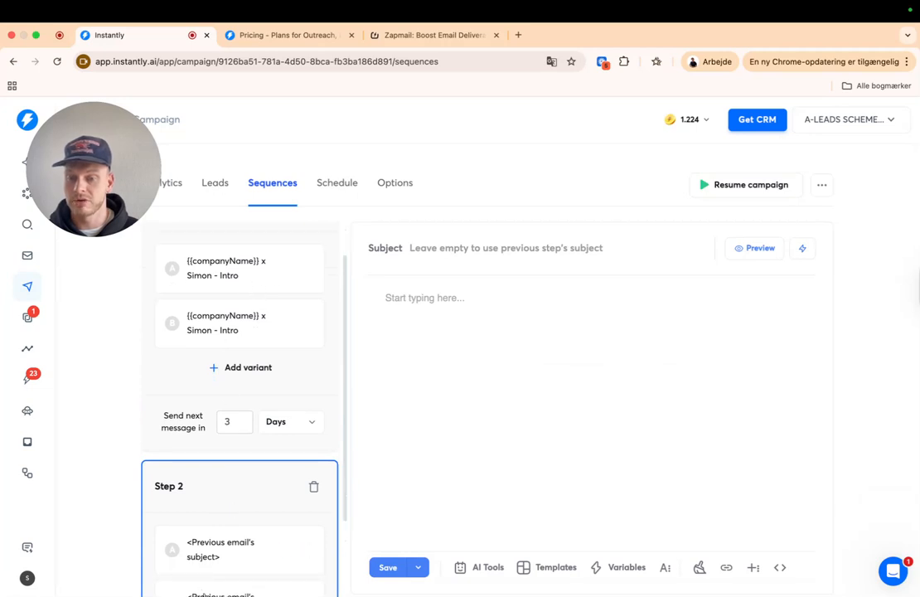
pyautogui.scroll(-3, 242, 373)
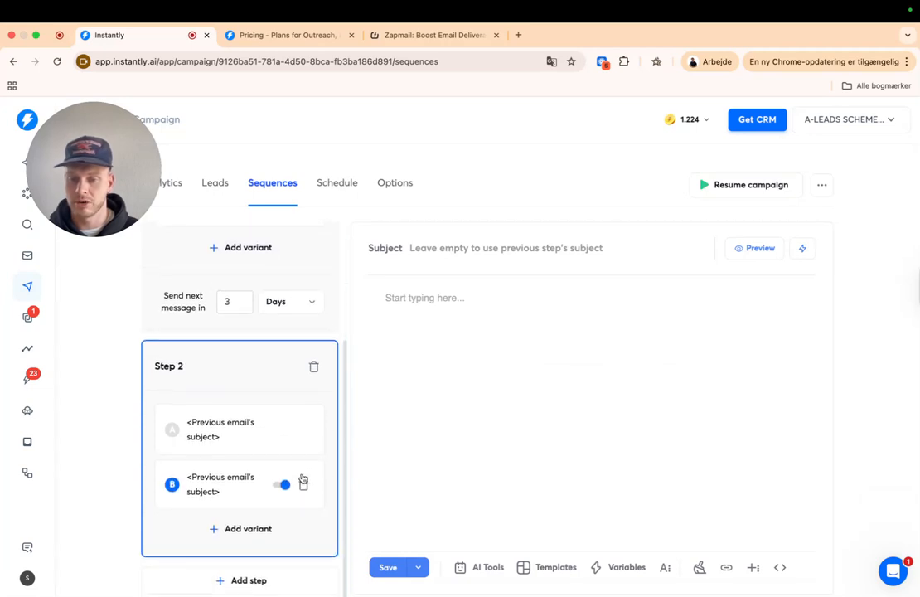
pyautogui.click(304, 484)
pyautogui.click(550, 400)
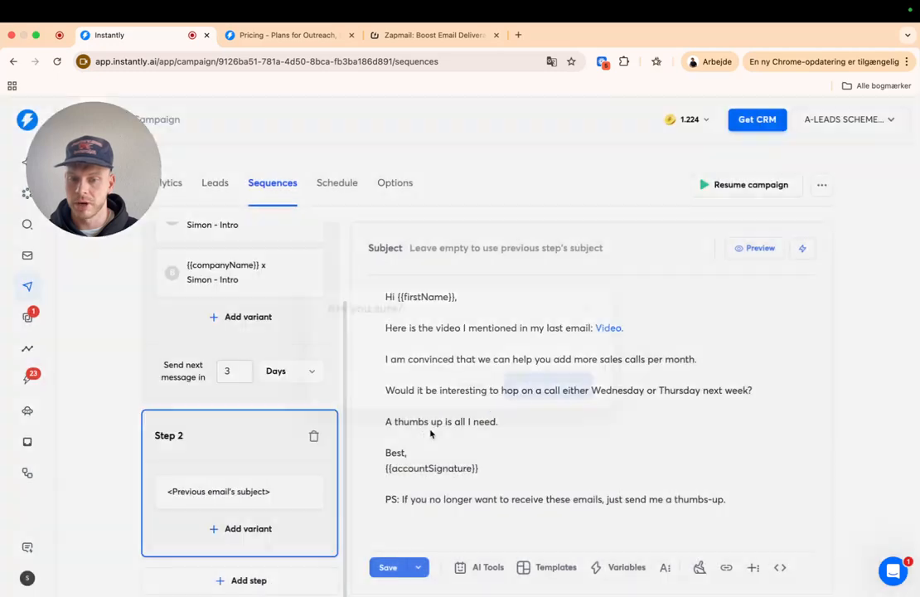
pyautogui.scroll(2, 232, 398)
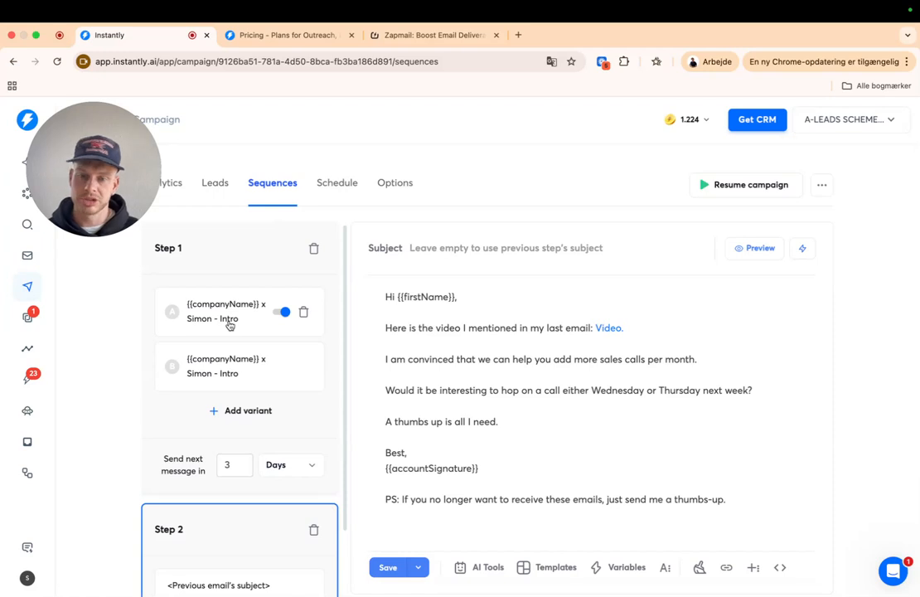
pyautogui.scroll(-2, 224, 377)
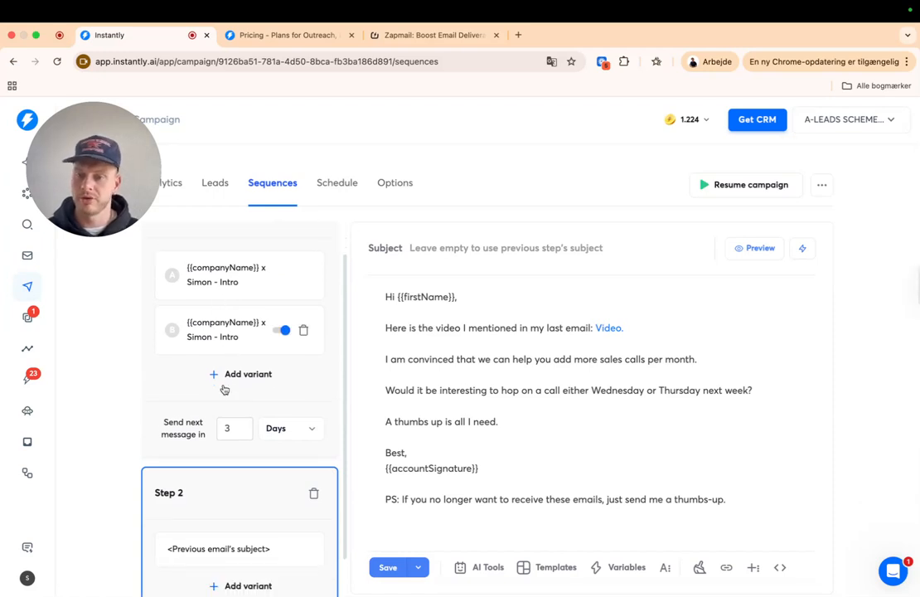
pyautogui.scroll(-2, 225, 389)
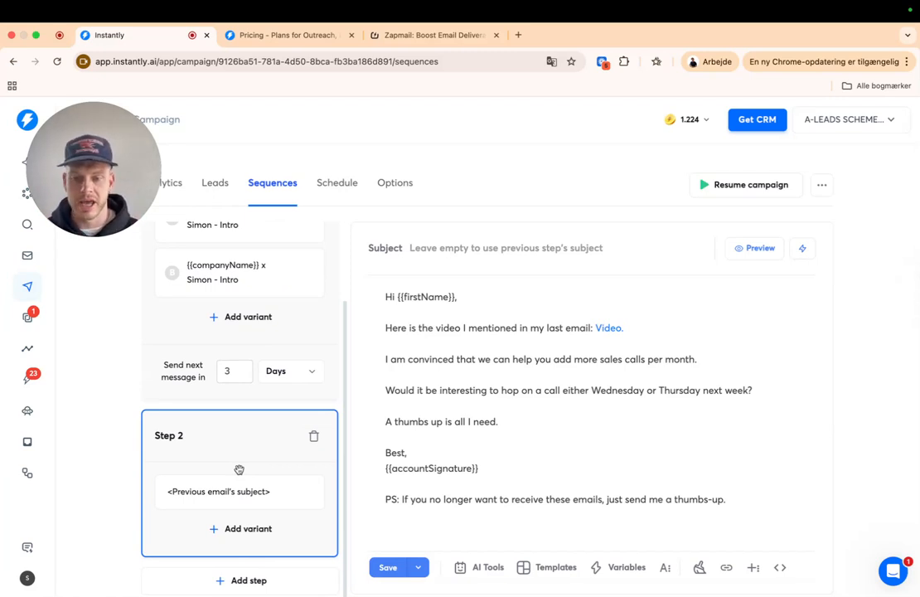
pyautogui.scroll(-1, 243, 514)
# - Add Step 3 and set the wait after Step 2 to 3 days
pyautogui.click(282, 575)
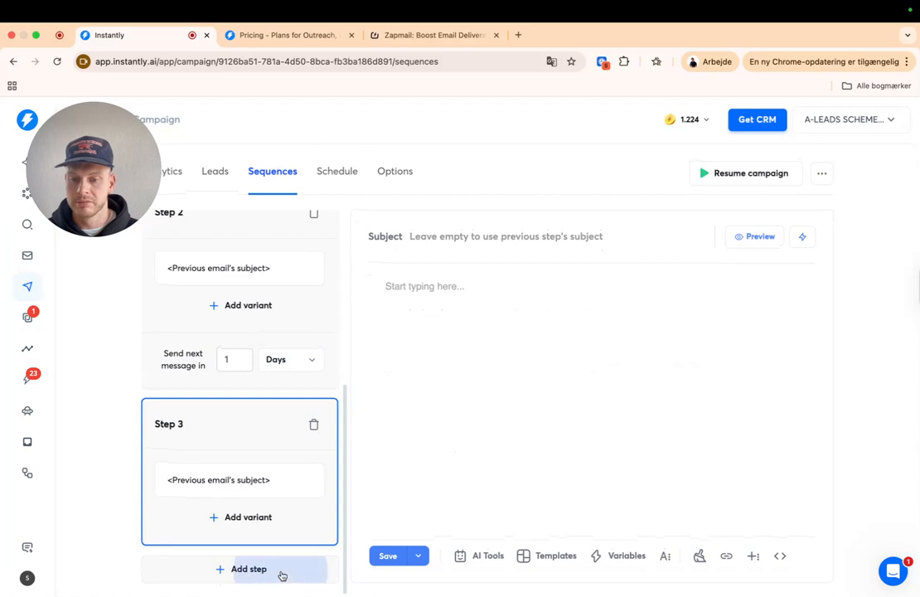
pyautogui.scroll(3, 277, 524)
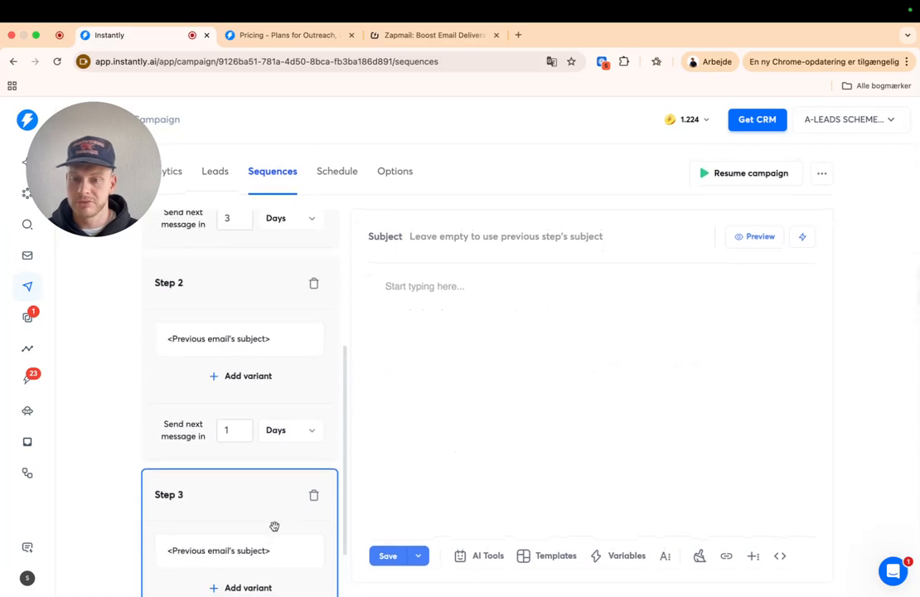
pyautogui.click(229, 434)
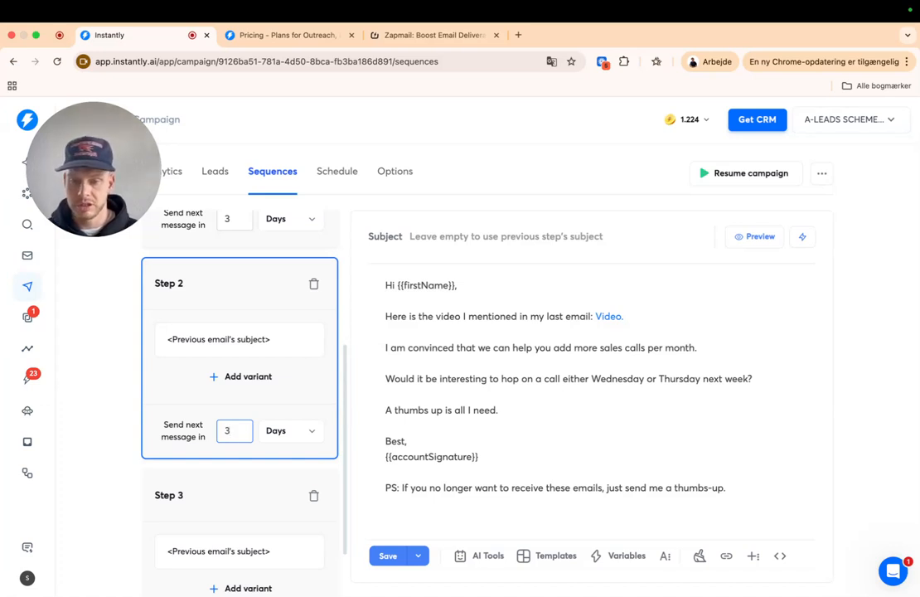
# - Open the empty Step 3 email and place the cursor in its body
pyautogui.click(223, 495)
pyautogui.click(244, 282)
pyautogui.click(274, 504)
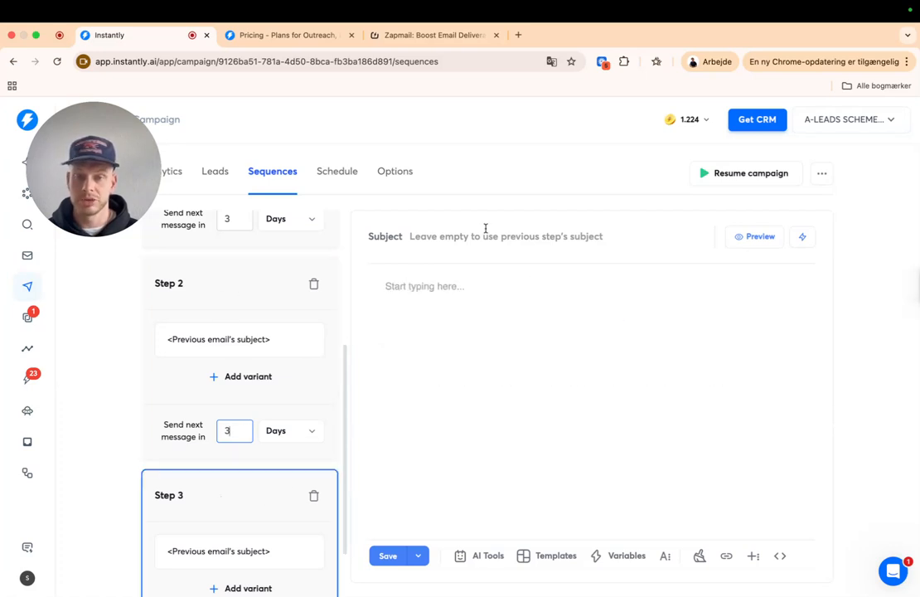
pyautogui.click(440, 284)
# - Greet with 'Hi {{firstName}}' and ask if someone else in the company needs the video
pyautogui.write('Hi')
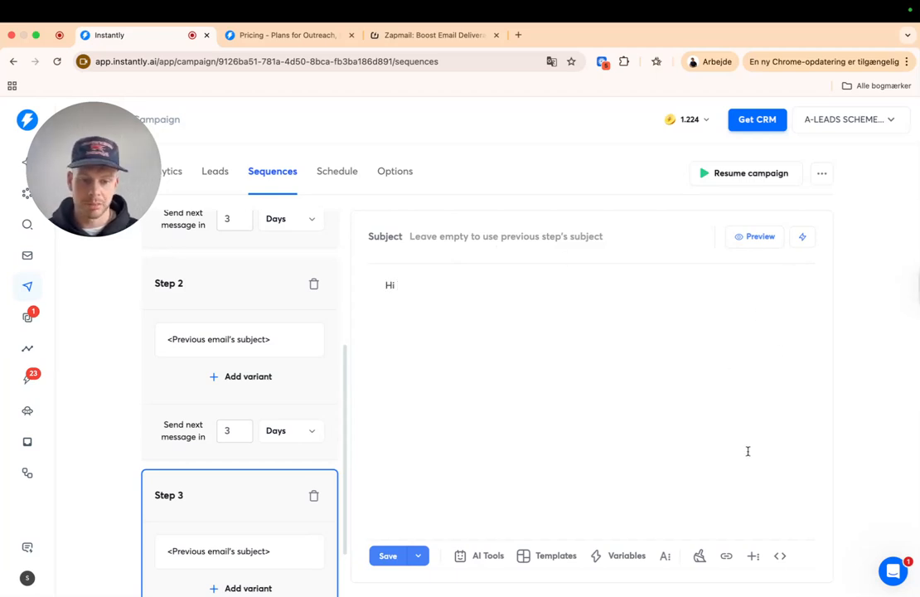
pyautogui.click(624, 554)
pyautogui.click(548, 303)
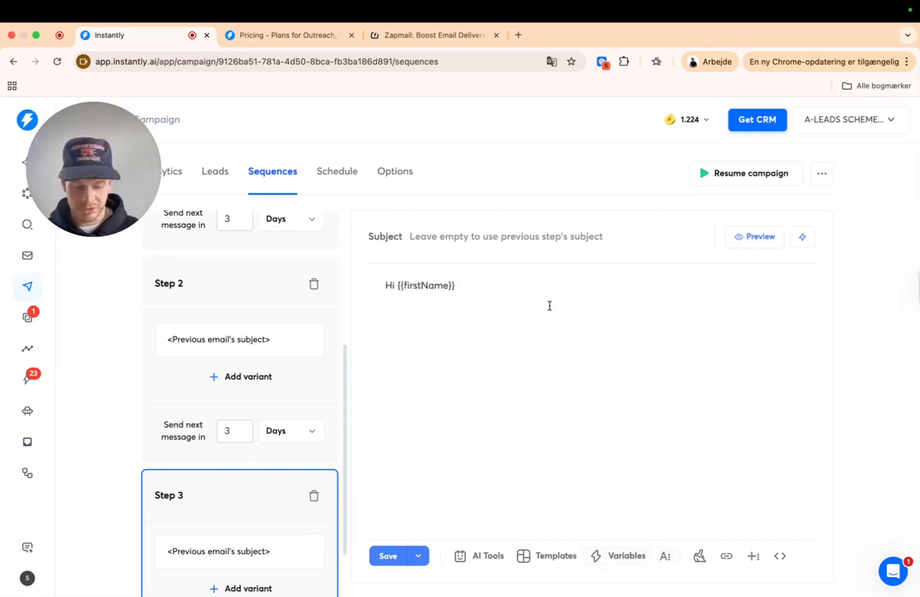
pyautogui.write('I thou')
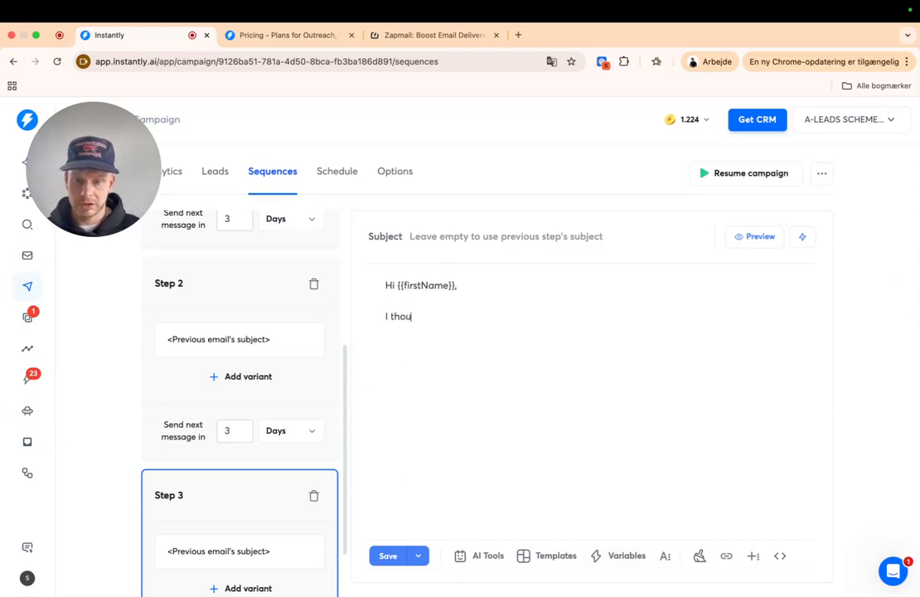
pyautogui.write('ght was interesting to you, but I')
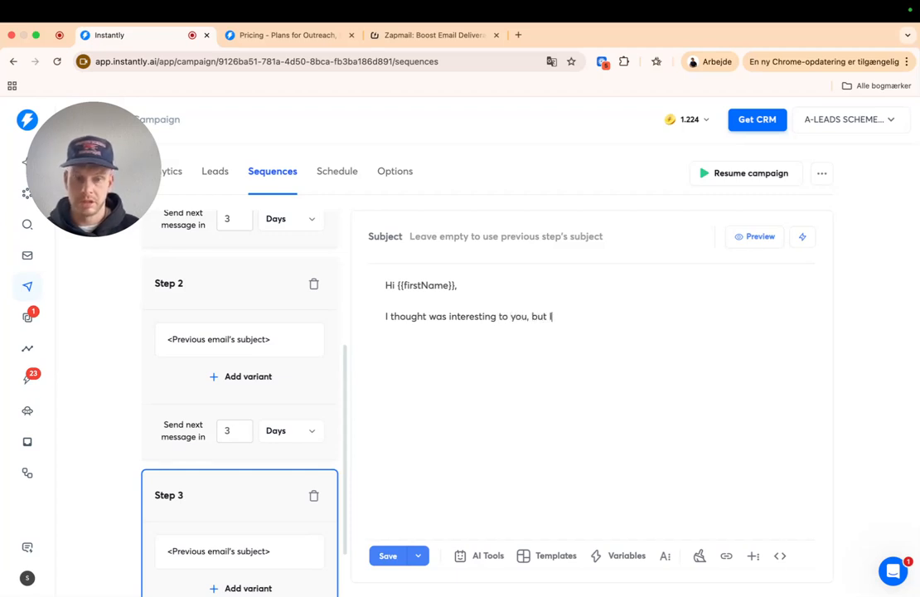
pyautogui.write(' might be wro')
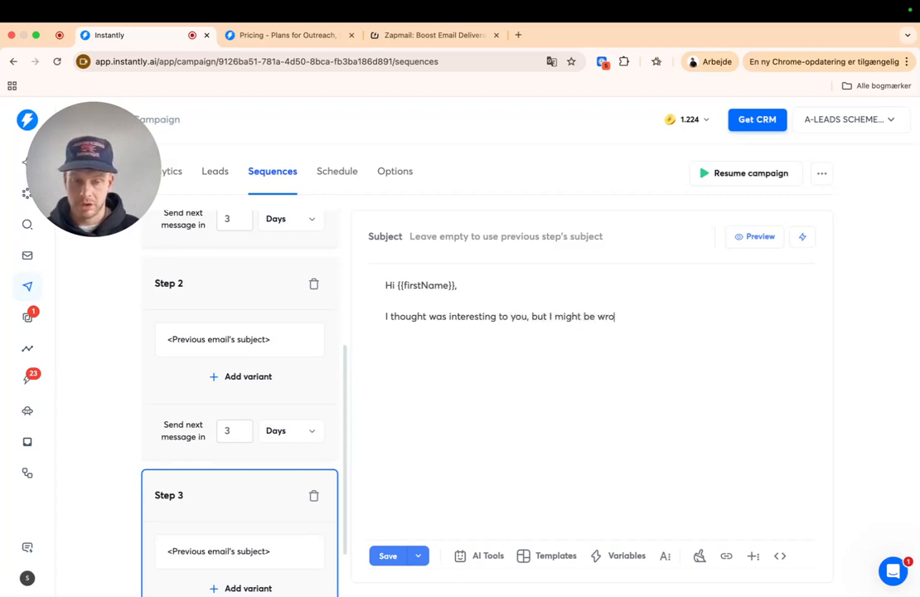
pyautogui.write('ng.  Is there ')
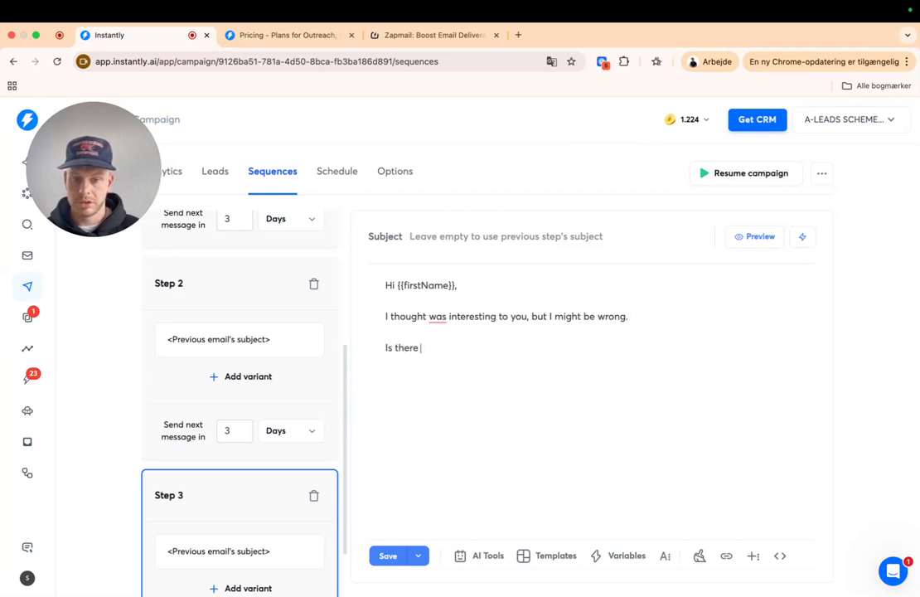
pyautogui.write('somone else in th')
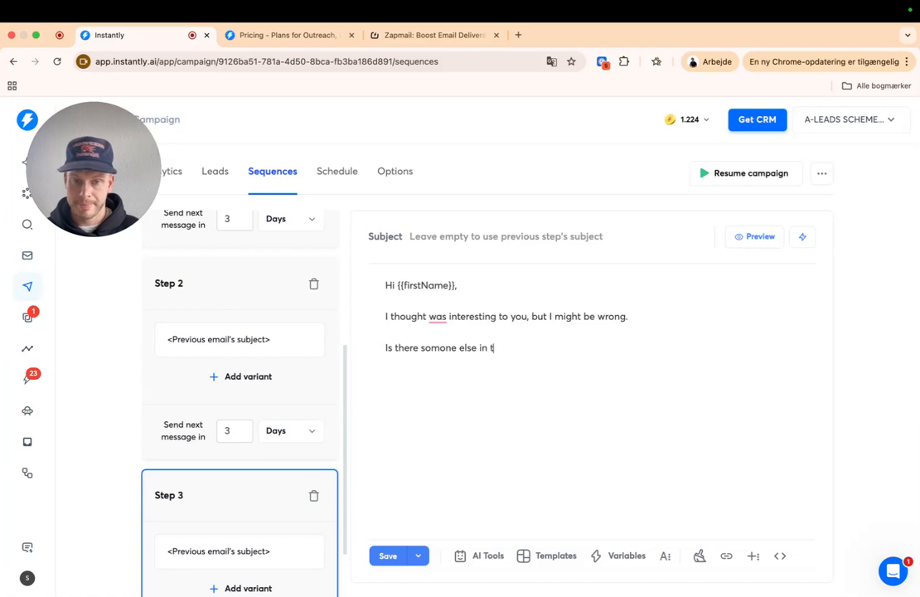
pyautogui.write('he company')
pyautogui.press('BackSpace')
pyautogui.press('BackSpace')
pyautogui.press('BackSpace')
pyautogui.press('BackSpace')
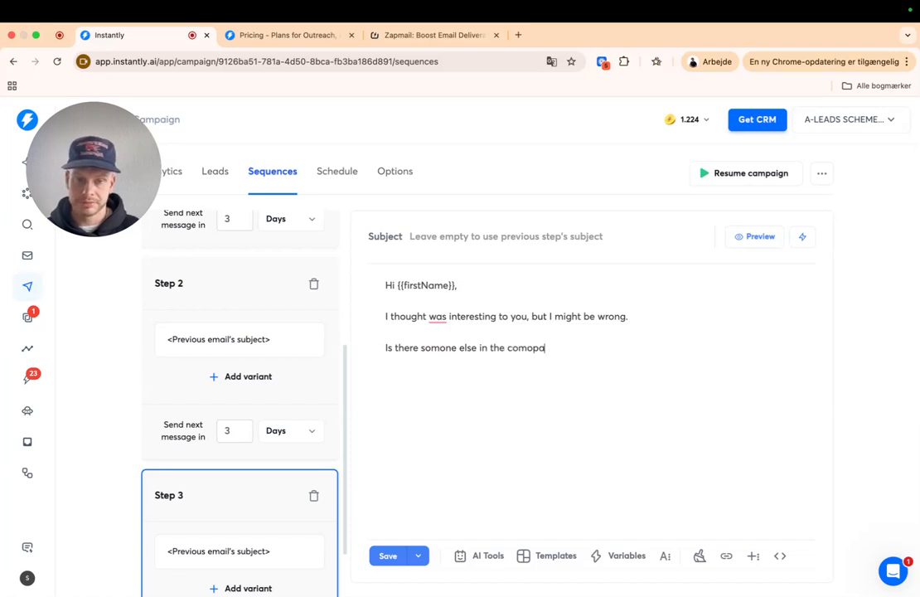
pyautogui.write('pany that I need to send the video too?')
# - Add a paragraph asking them to put me in contact with the right person
pyautogui.press('Return')
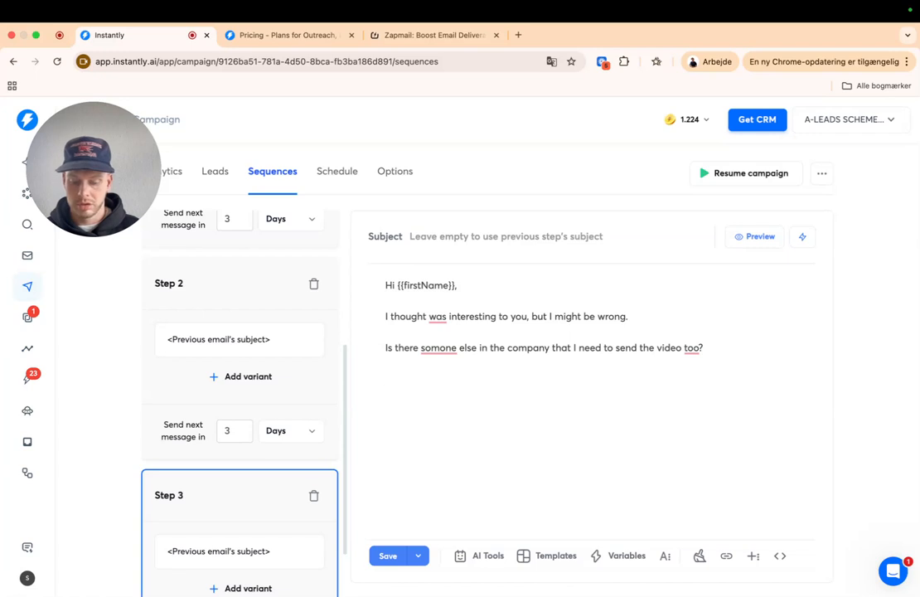
pyautogui.write('I would appreciate it ')
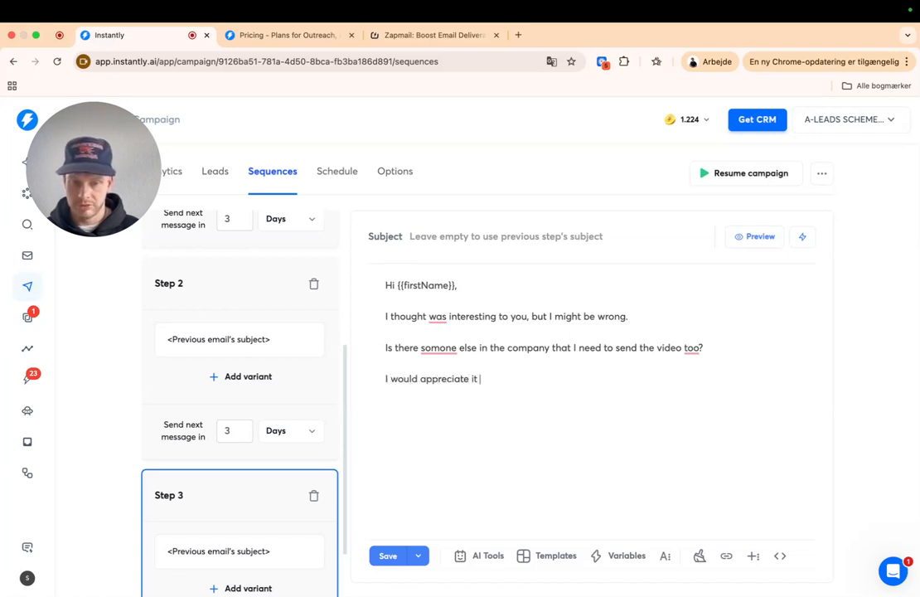
pyautogui.press('BackSpace')
pyautogui.press('BackSpace')
pyautogui.write('f you ')
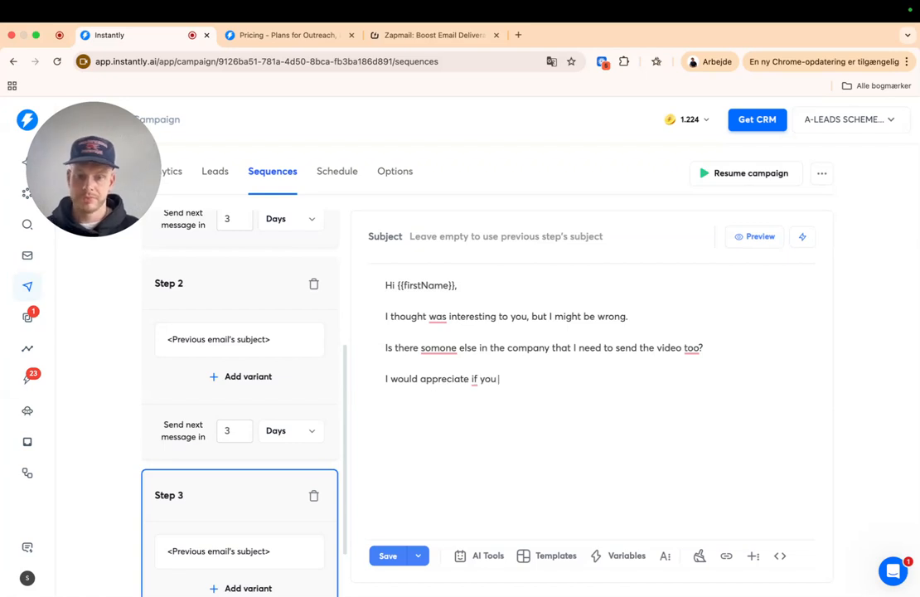
pyautogui.write('could')
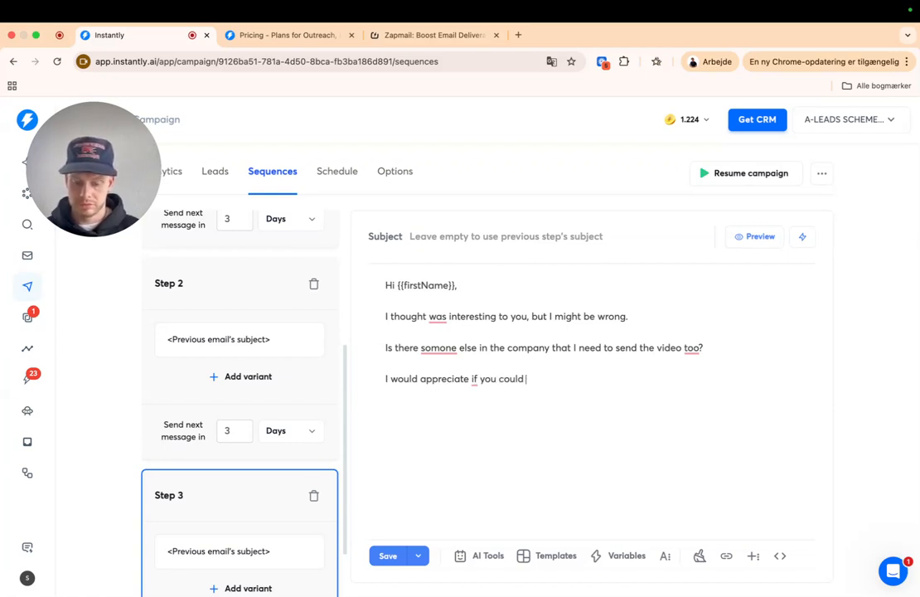
pyautogui.press('BackSpace')
pyautogui.press('BackSpace')
pyautogui.press('BackSpace')
pyautogui.press('BackSpace')
pyautogui.press('BackSpace')
pyautogui.press('BackSpace')
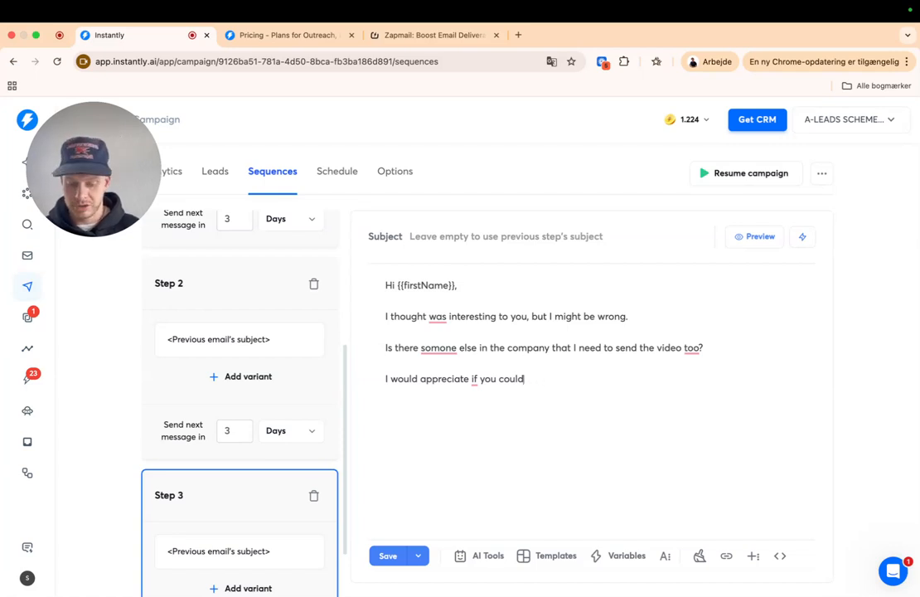
pyautogui.write('put')
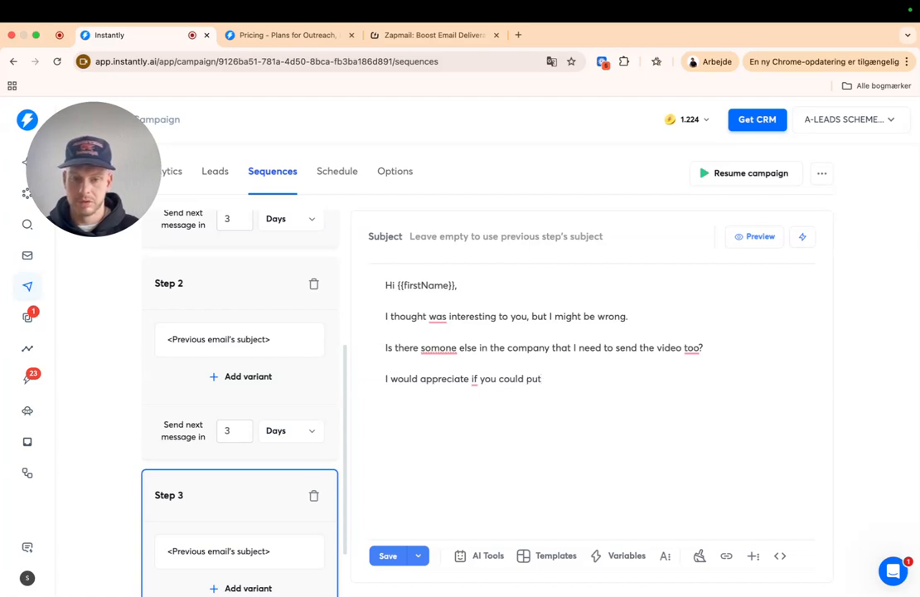
pyautogui.write(' me in co')
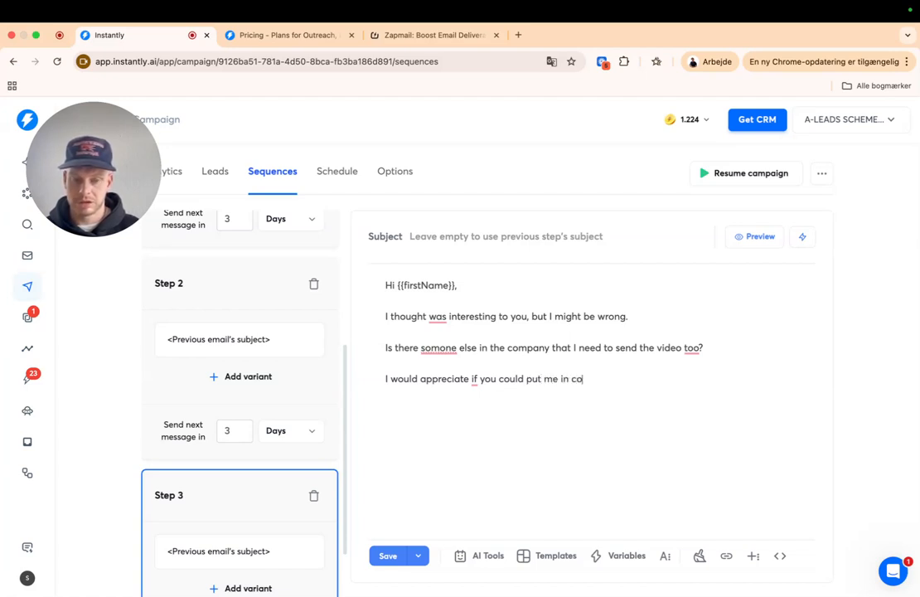
pyautogui.write('ntact with thte')
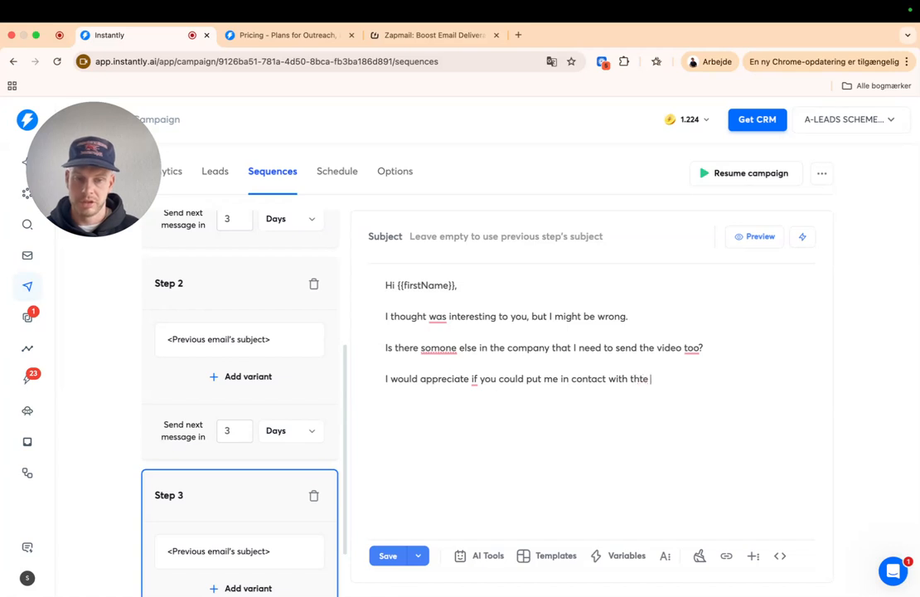
pyautogui.press('BackSpace')
pyautogui.press('BackSpace')
pyautogui.write('e w')
pyautogui.press('BackSpace')
pyautogui.write('right person')
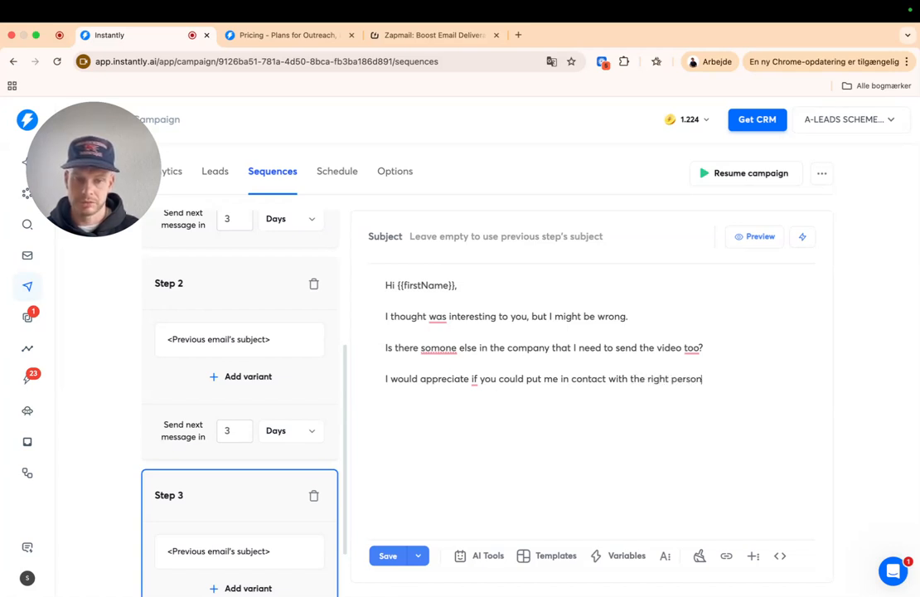
# - Apply the Grammarly fixes: someone, to, it was, and appreciate it if
pyautogui.click(438, 347)
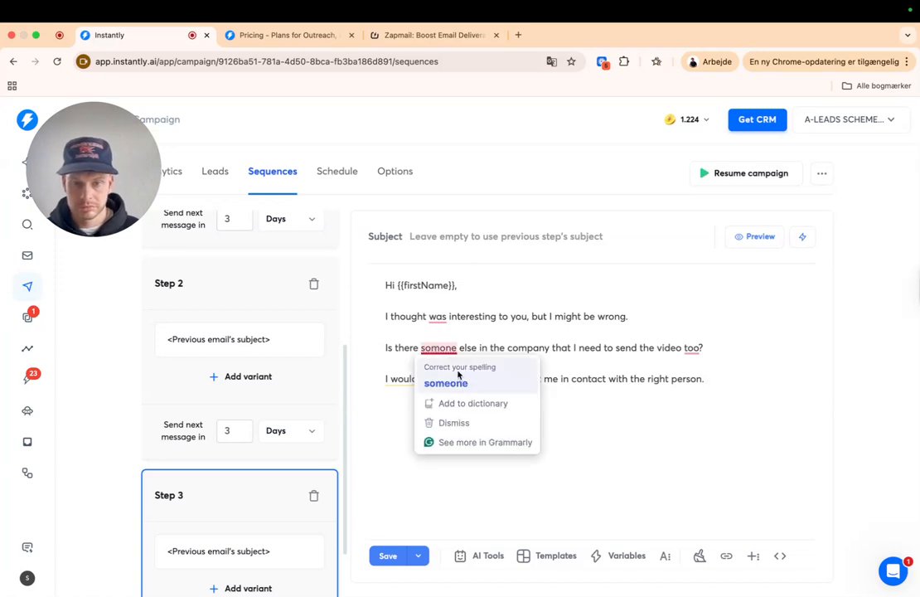
pyautogui.click(445, 382)
pyautogui.click(694, 347)
pyautogui.click(698, 382)
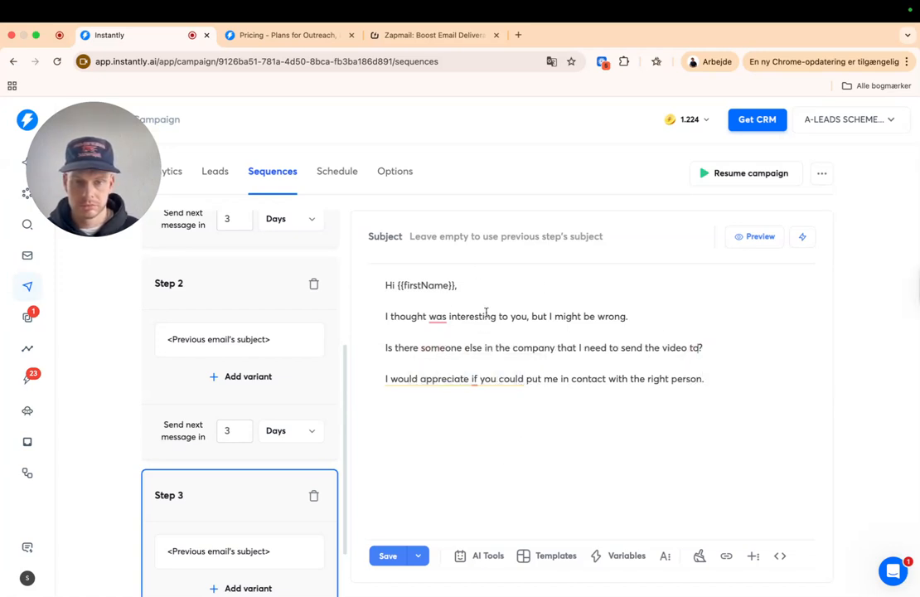
pyautogui.click(438, 316)
pyautogui.click(446, 349)
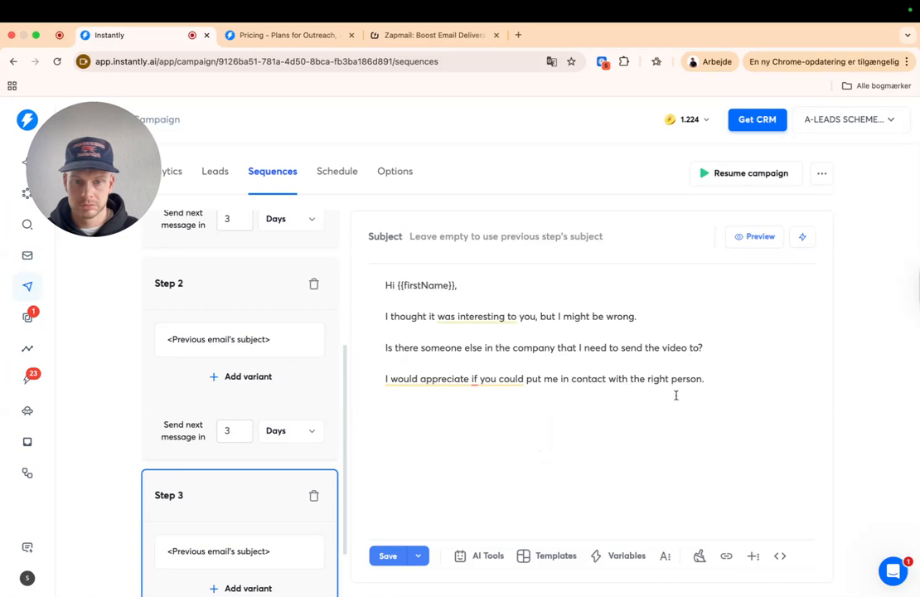
pyautogui.click(476, 380)
pyautogui.click(484, 414)
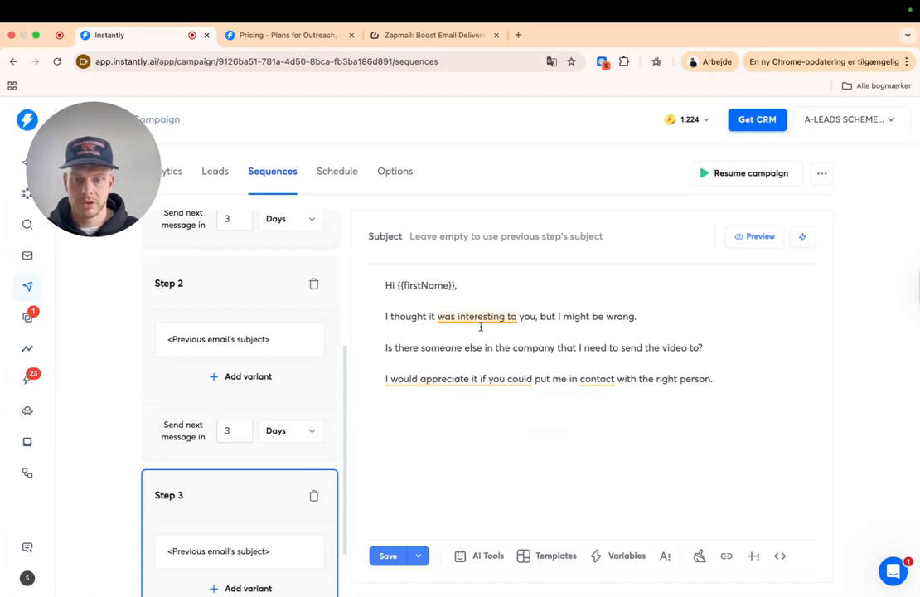
pyautogui.click(638, 290)
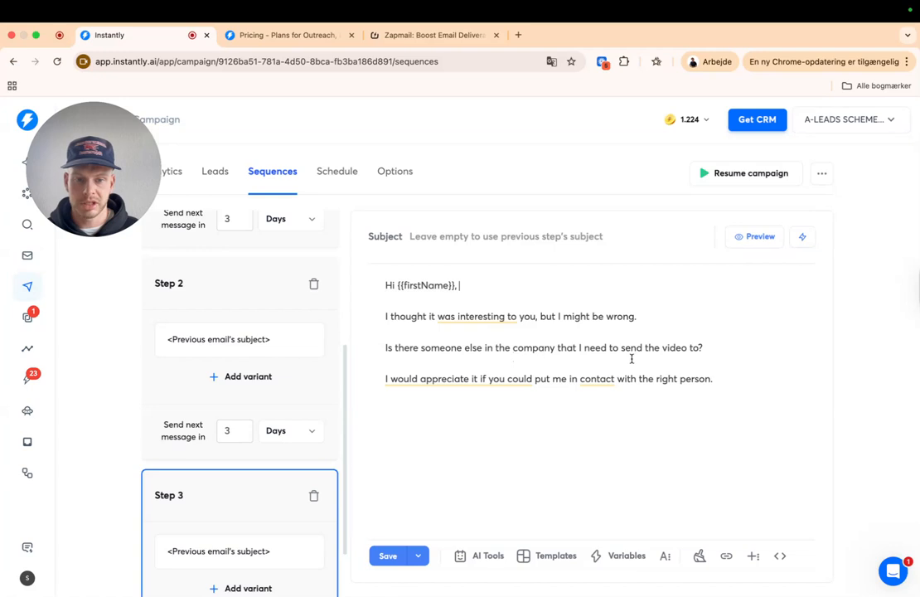
# - Sign off with 'Best,' followed by the {{accountSignature}} variable
pyautogui.click(674, 412)
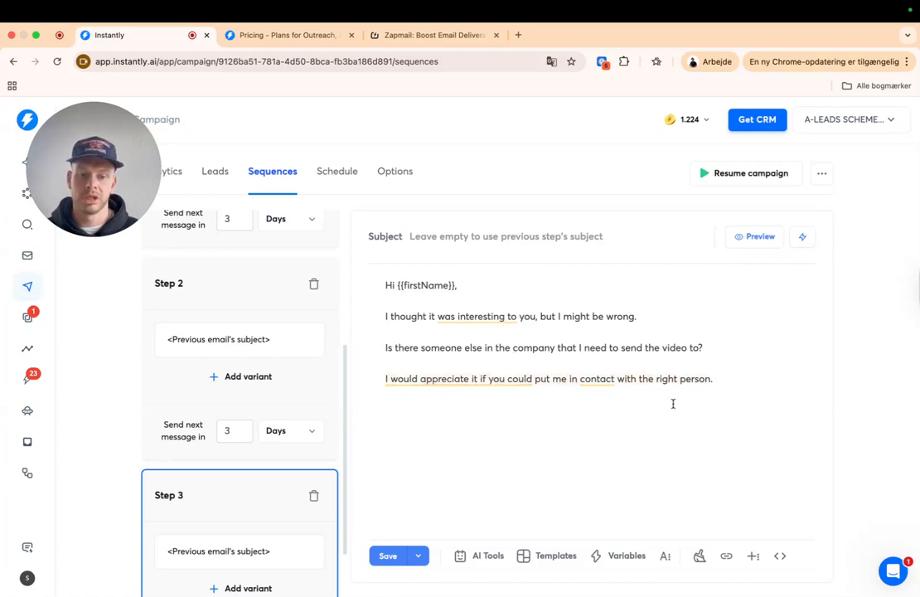
pyautogui.press('Return')
pyautogui.write('Best')
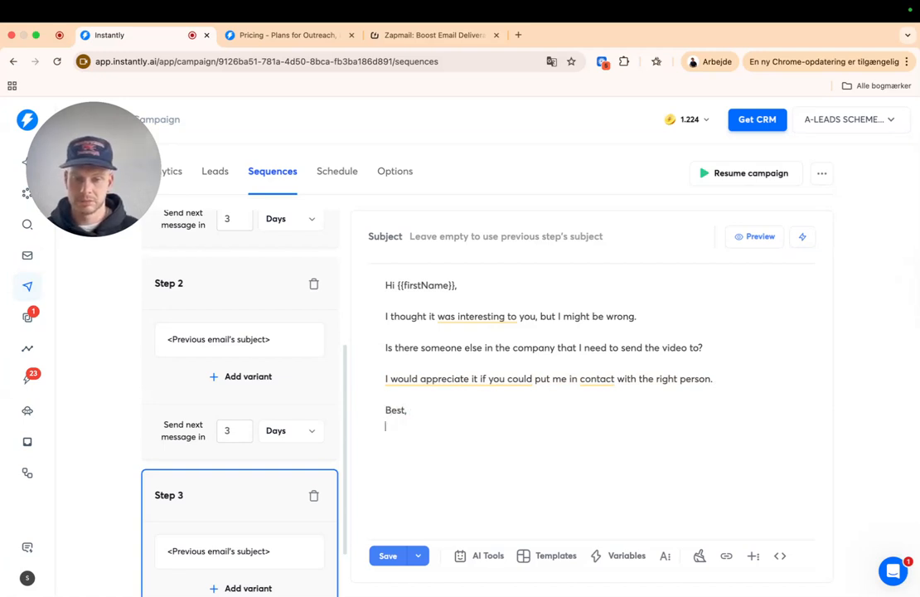
pyautogui.write(',')
pyautogui.press('Return')
pyautogui.write('{')
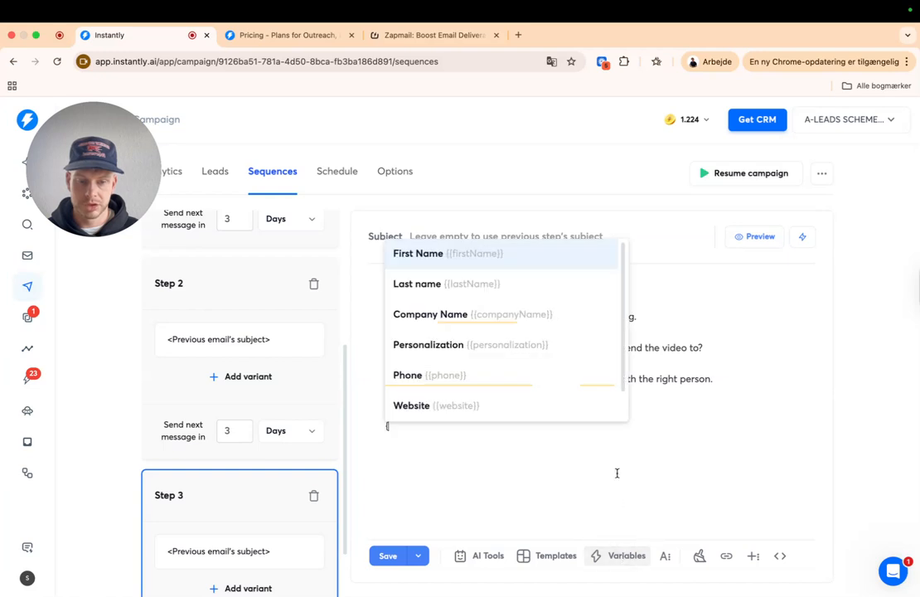
pyautogui.scroll(-1, 490, 398)
pyautogui.click(488, 400)
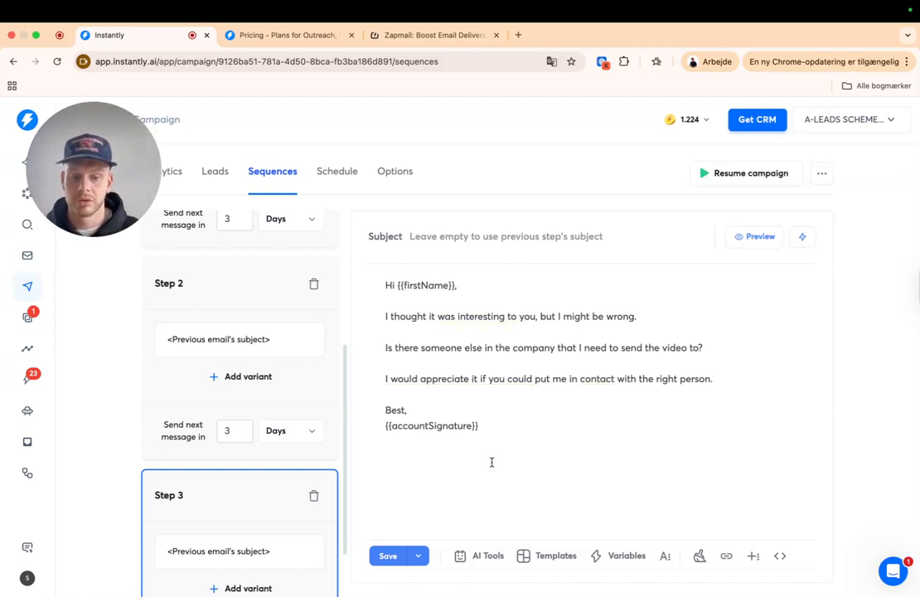
pyautogui.click(488, 566)
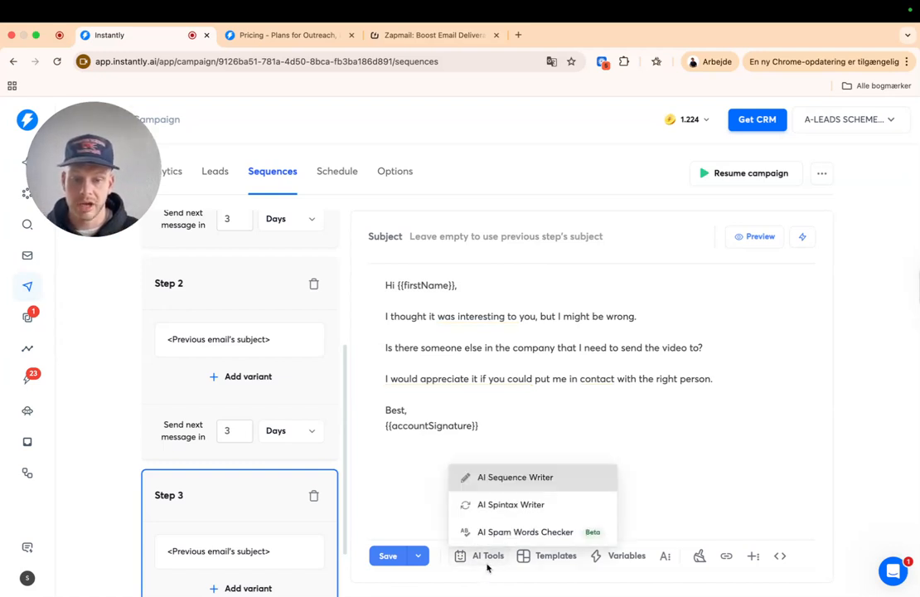
# - Generate {{RANDOM}} spintax for the Step 3 email with AI Spintax Writer and review it
pyautogui.click(512, 508)
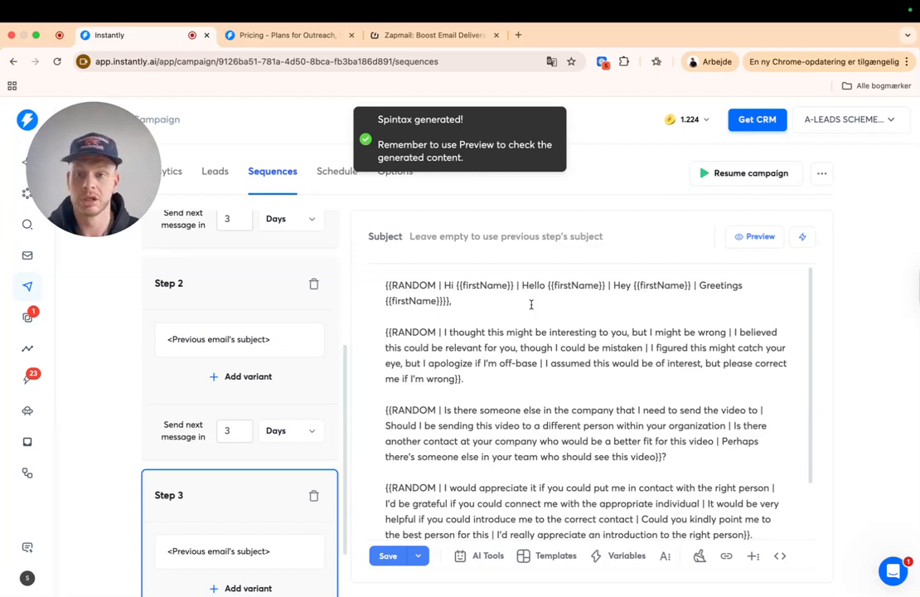
pyautogui.scroll(-1, 421, 343)
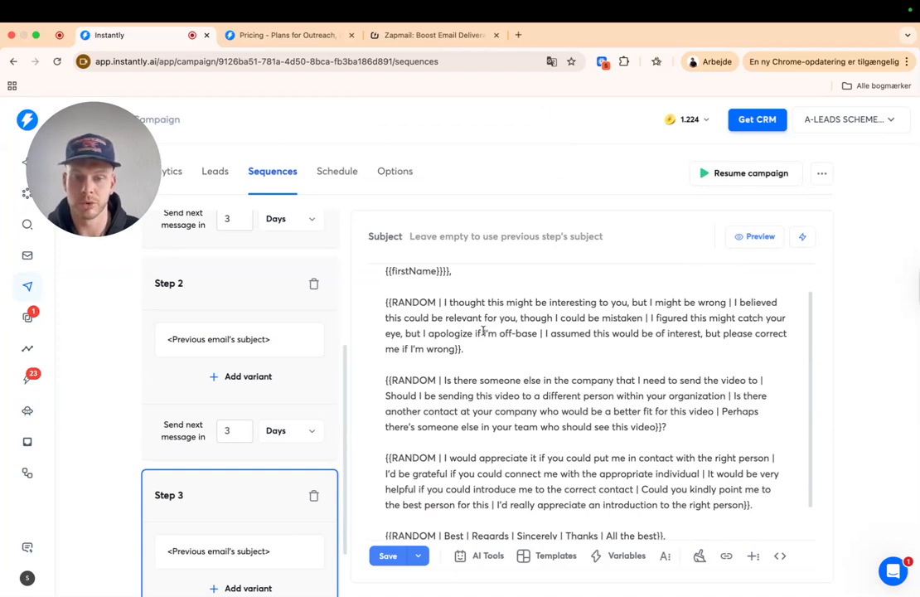
pyautogui.scroll(-1, 756, 257)
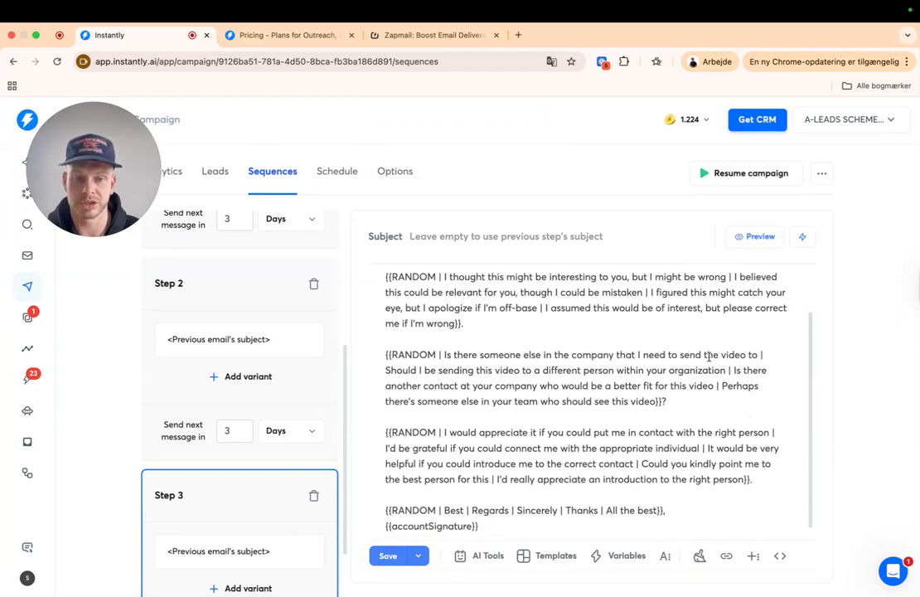
pyautogui.click(755, 238)
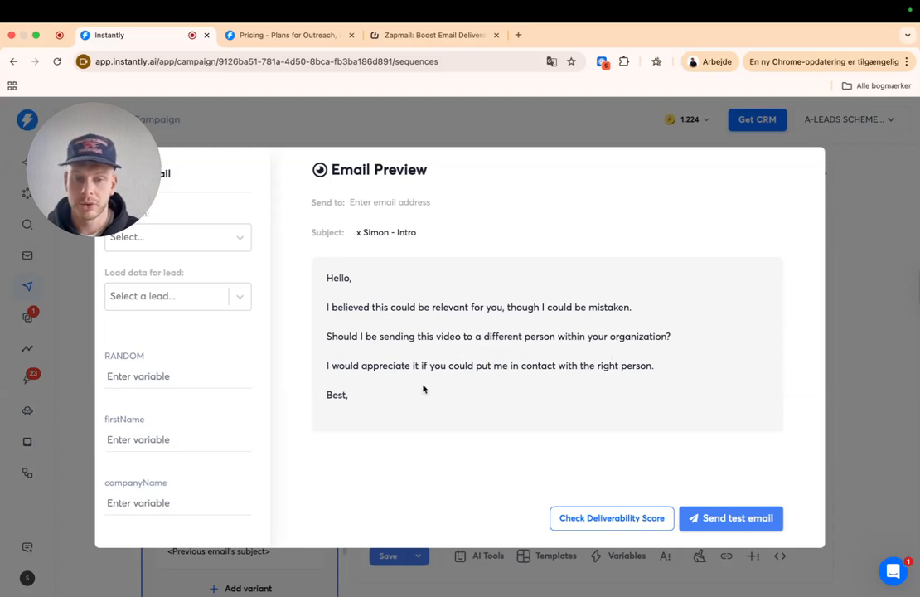
pyautogui.click(879, 364)
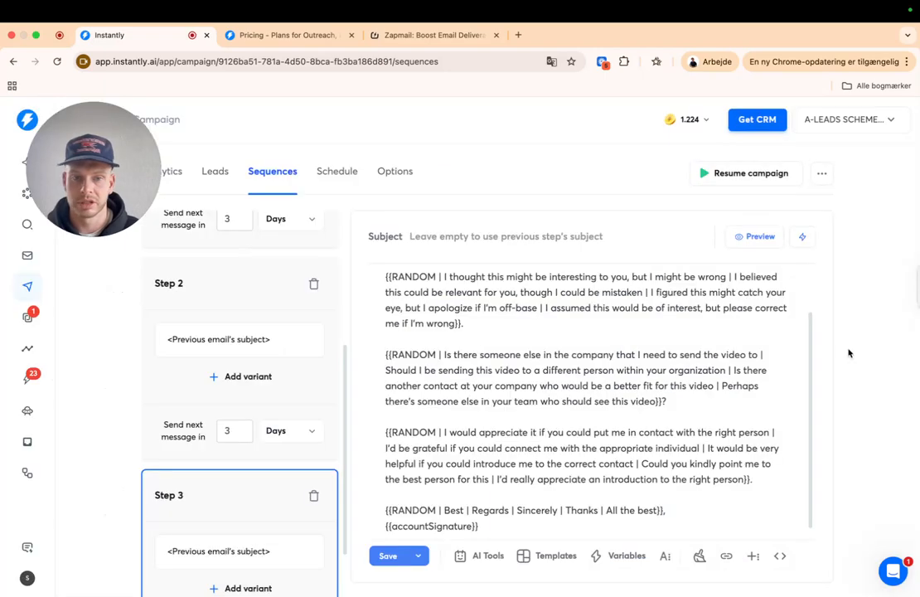
pyautogui.click(761, 242)
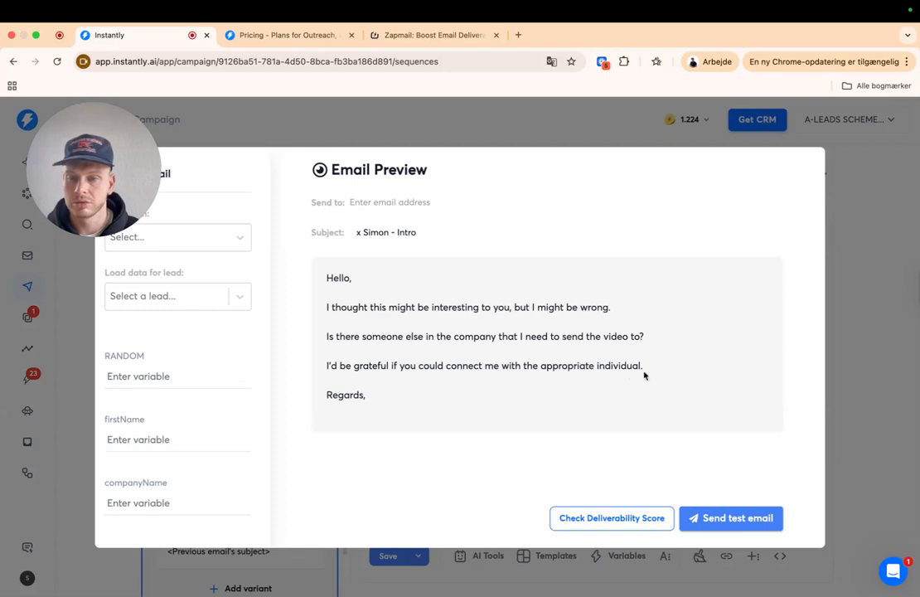
pyautogui.press('Escape')
pyautogui.scroll(-1, 653, 452)
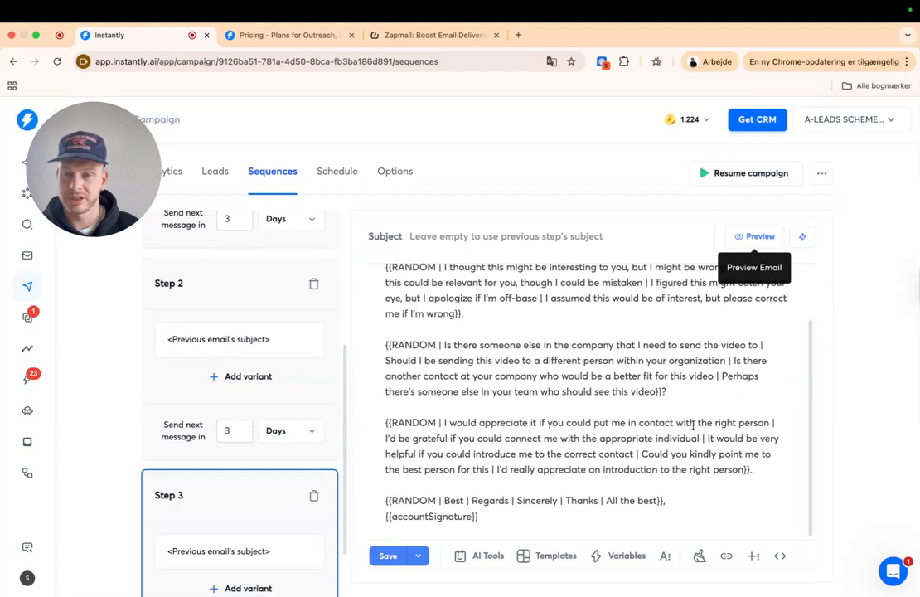
# - Delete the 'I'd really appreciate an introduction to the right person' alternative and save
pyautogui.click(635, 454)
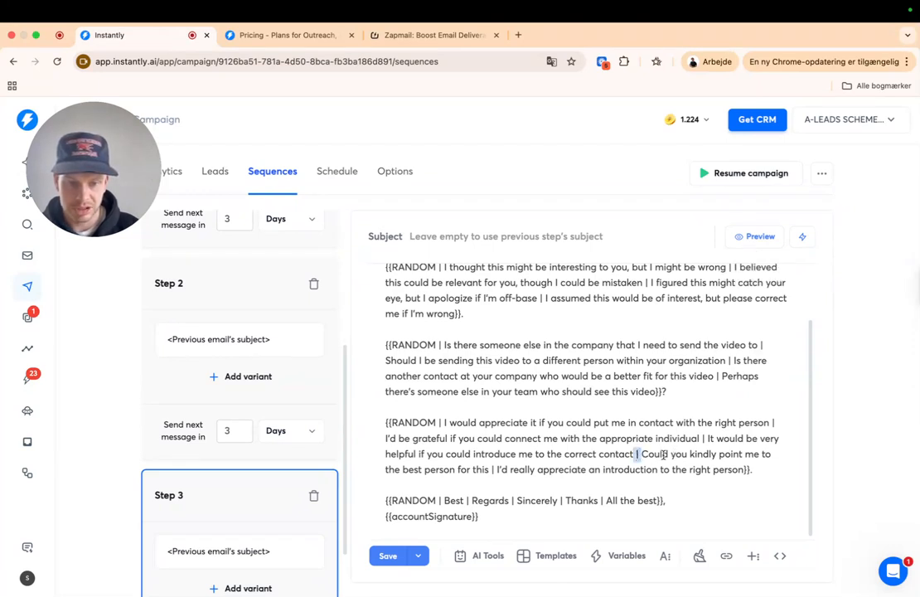
pyautogui.moveTo(498, 469); pyautogui.dragTo(740, 470)
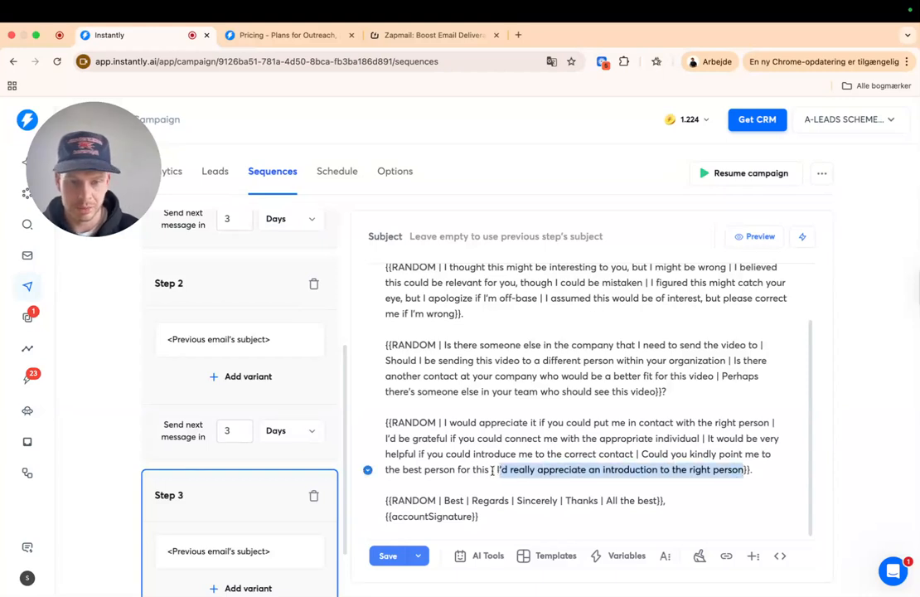
pyautogui.press('BackSpace')
pyautogui.press('BackSpace')
pyautogui.press('BackSpace')
pyautogui.press('BackSpace')
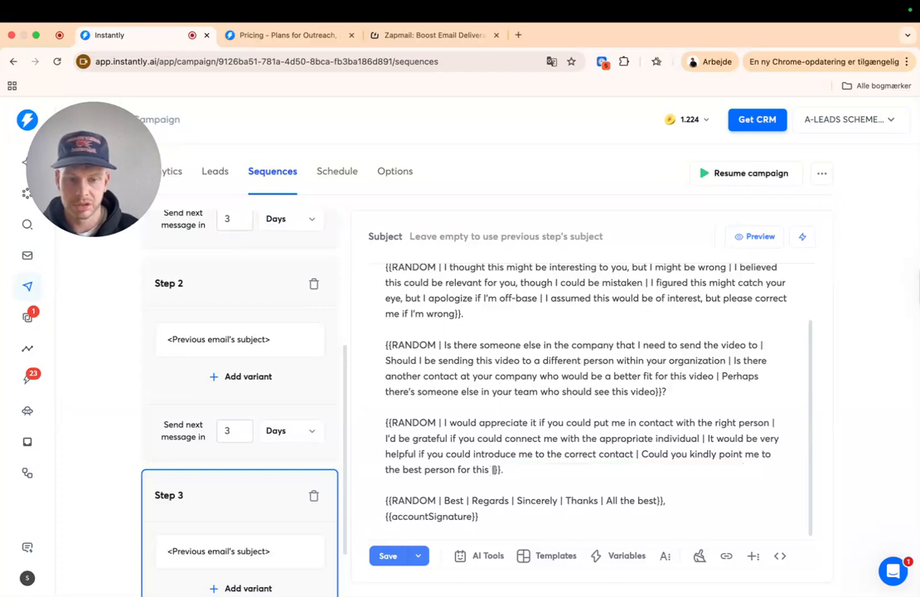
pyautogui.moveTo(507, 474); pyautogui.dragTo(371, 425)
pyautogui.click(583, 421)
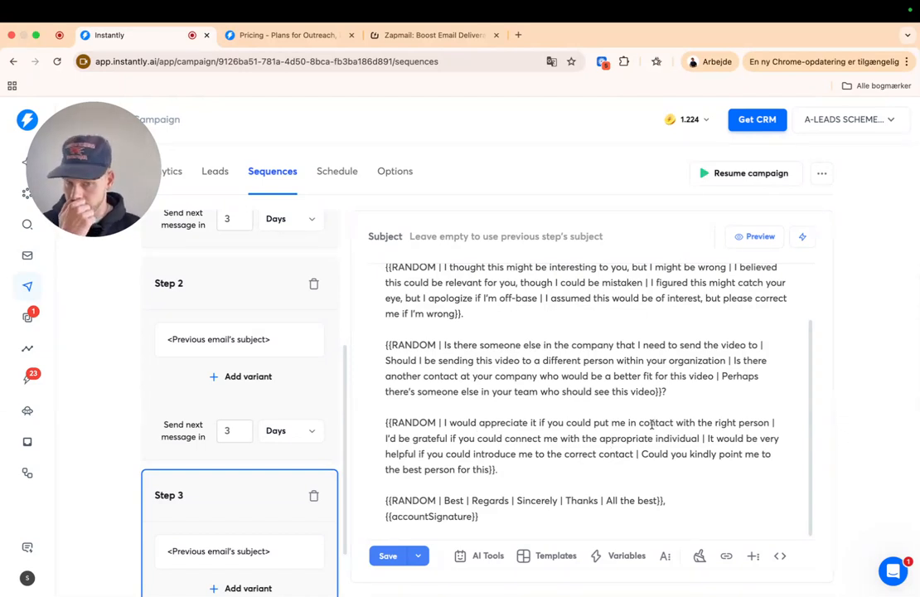
pyautogui.click(386, 555)
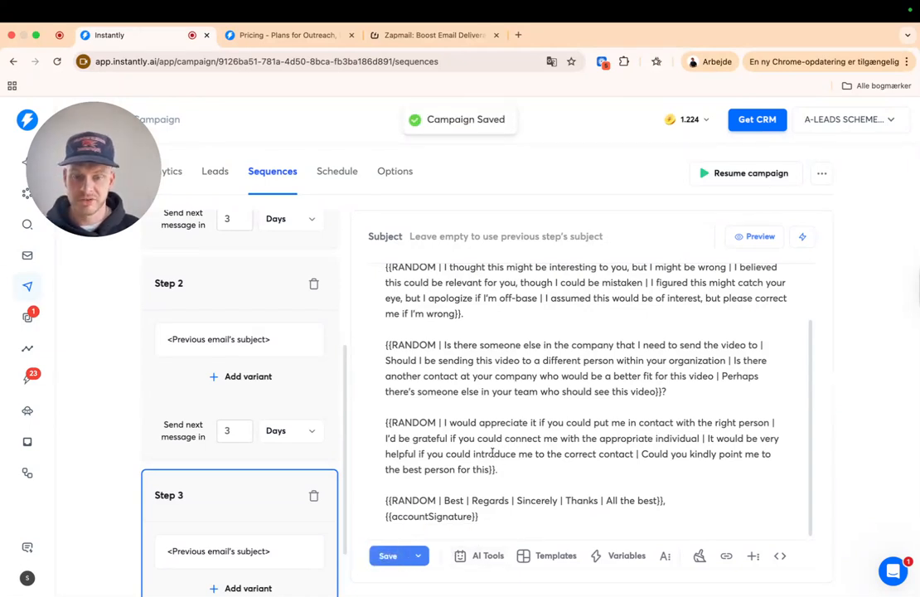
# - Review the body text of Step 1's intro email variants A and B
pyautogui.scroll(3, 275, 389)
pyautogui.scroll(-1, 276, 389)
pyautogui.click(236, 308)
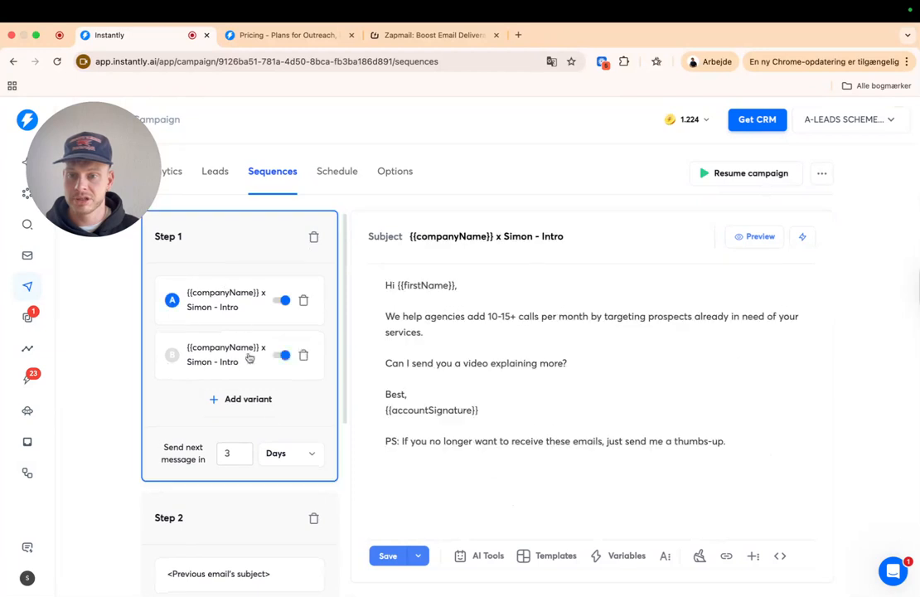
pyautogui.moveTo(370, 304); pyautogui.dragTo(731, 469)
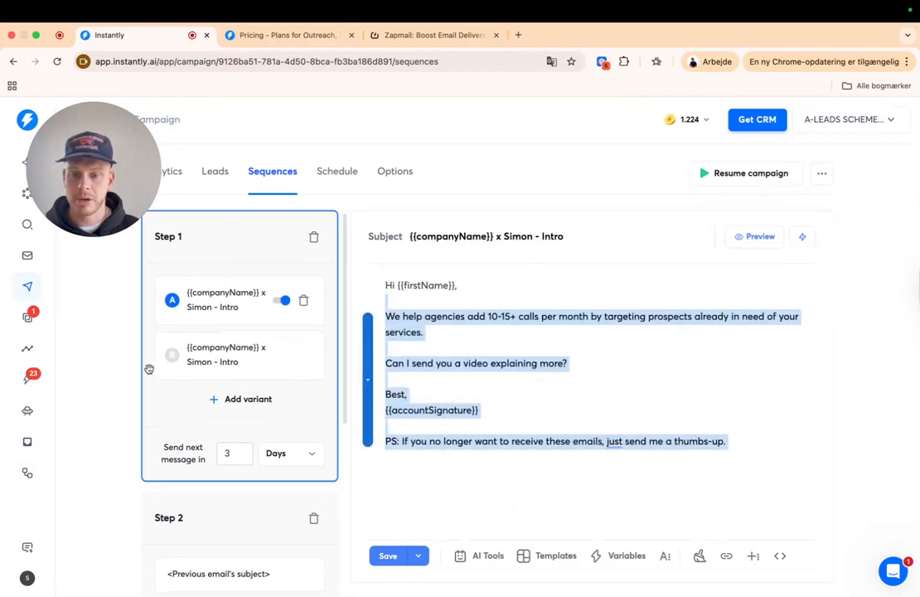
pyautogui.click(238, 358)
pyautogui.moveTo(778, 433); pyautogui.dragTo(371, 278)
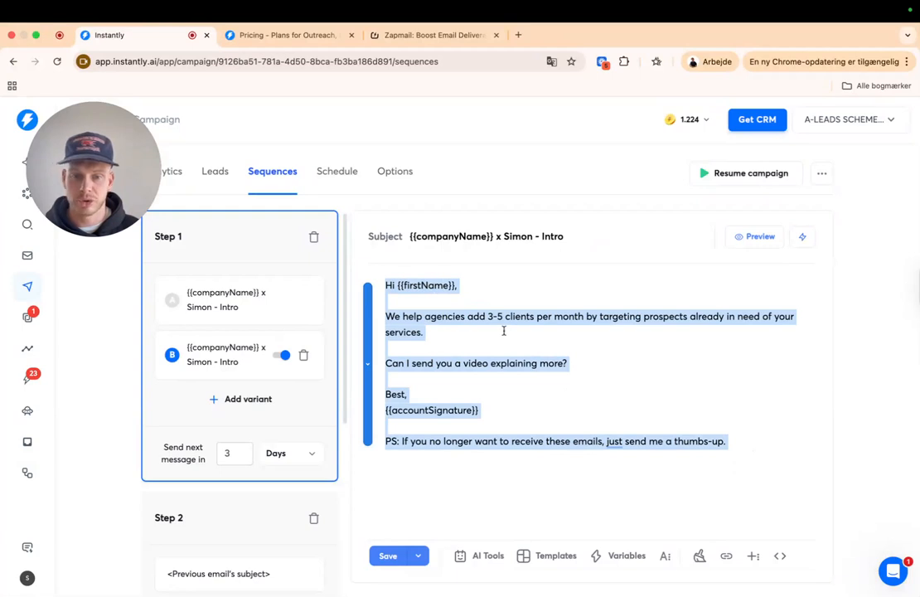
pyautogui.click(398, 236)
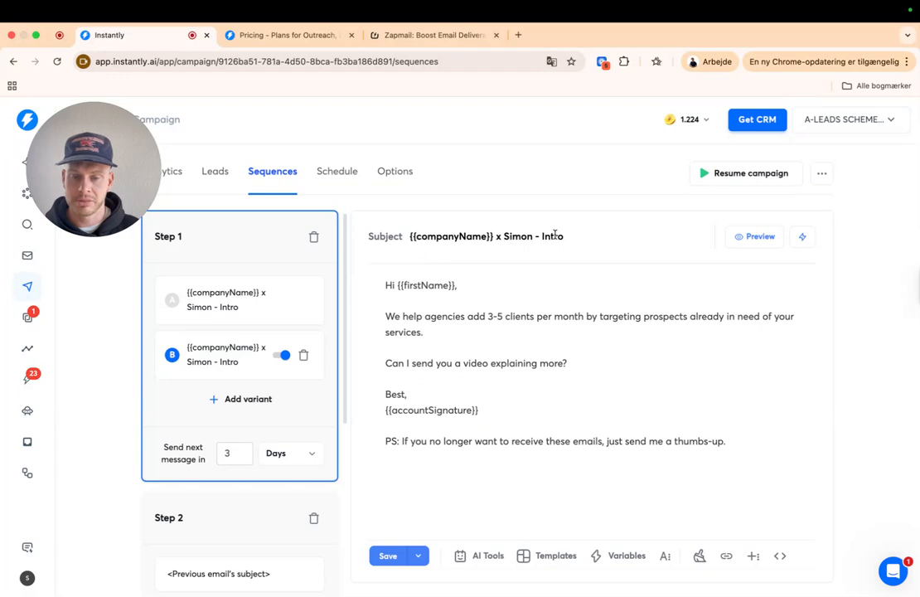
# - Compare Step 2's video follow-up email with variant A's line asking to send a video
pyautogui.scroll(-2, 248, 414)
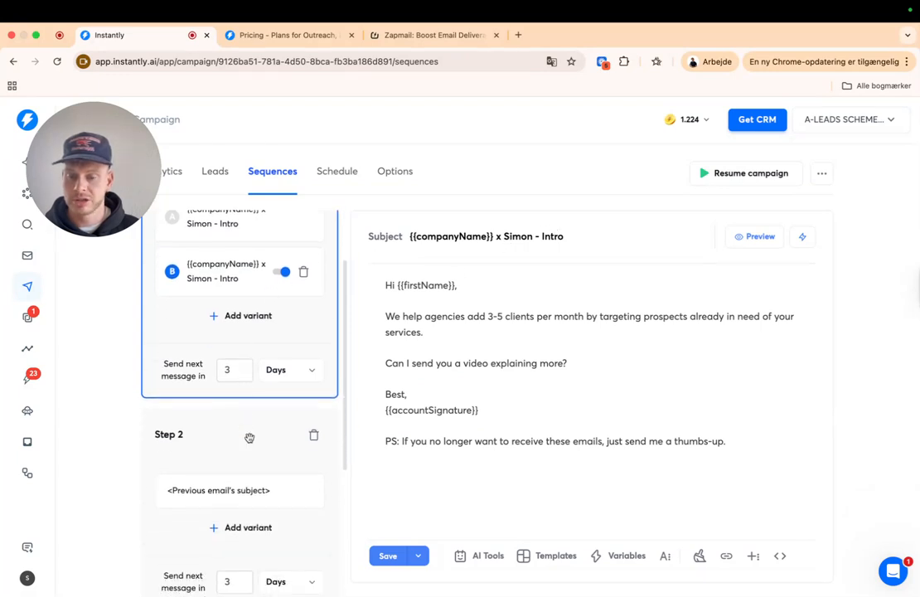
pyautogui.click(250, 437)
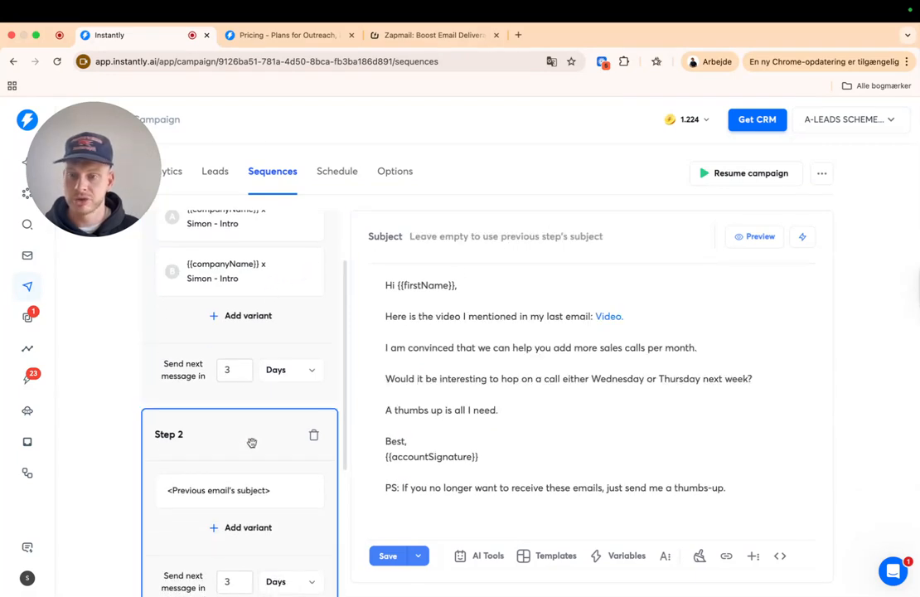
pyautogui.scroll(2, 285, 307)
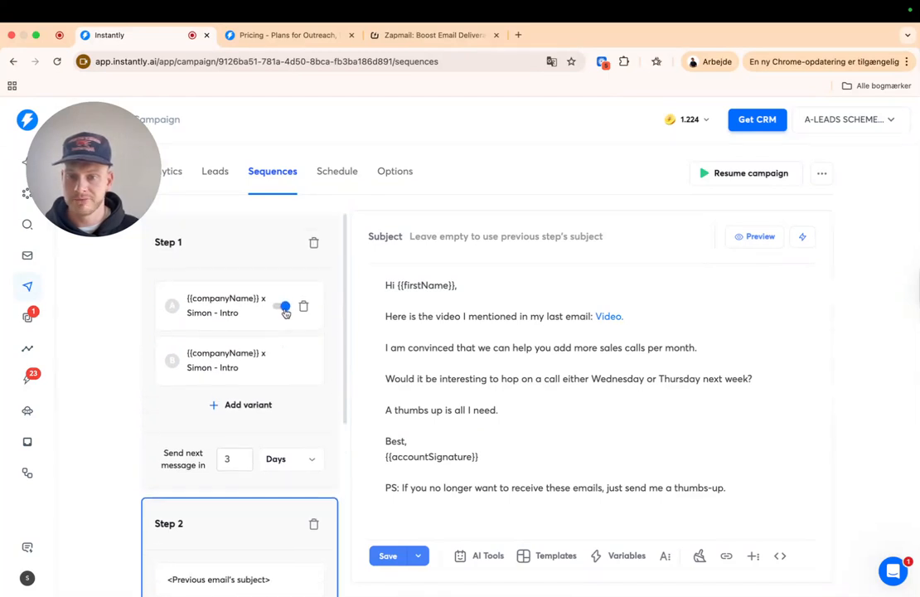
pyautogui.click(247, 315)
pyautogui.moveTo(384, 364); pyautogui.dragTo(596, 369)
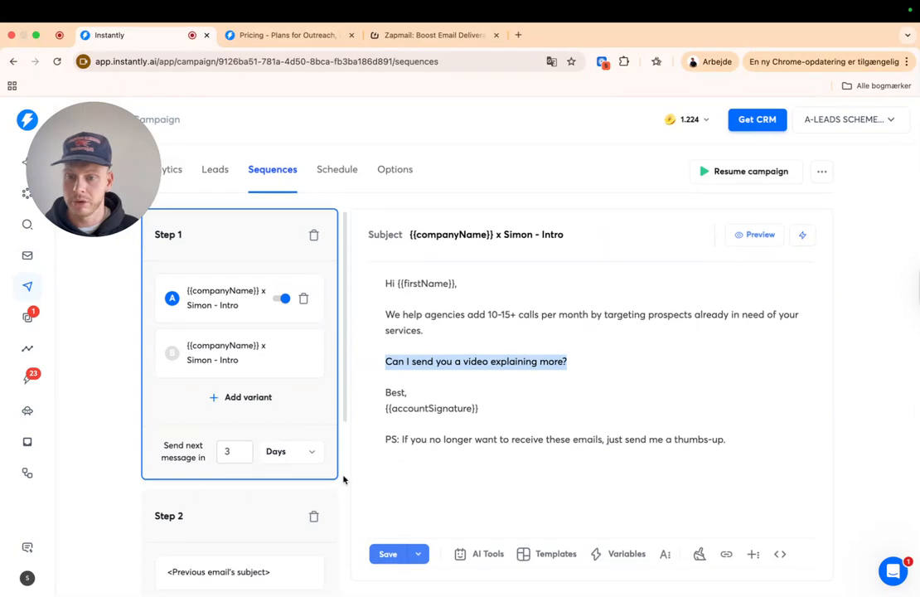
pyautogui.click(210, 523)
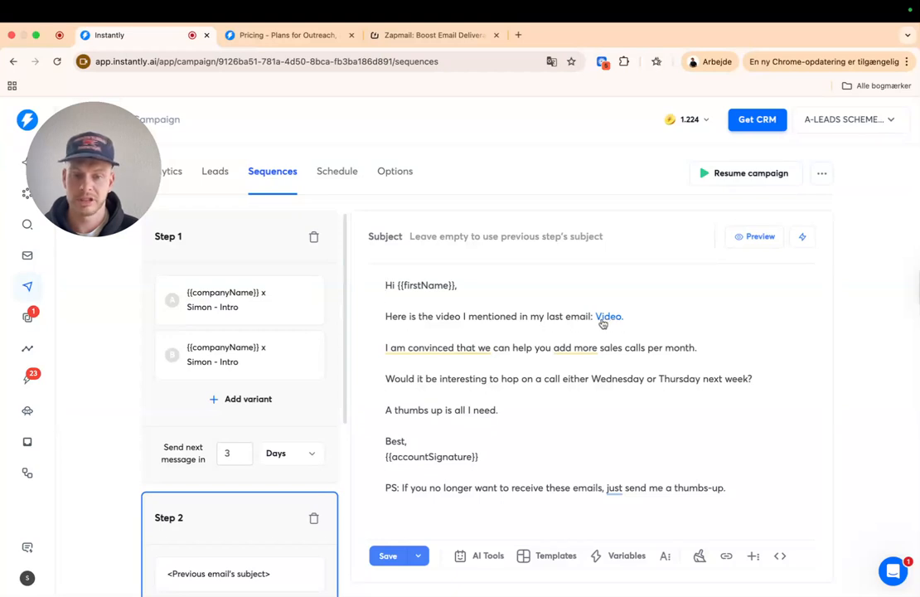
pyautogui.moveTo(460, 349)
pyautogui.moveTo(743, 488); pyautogui.dragTo(377, 277)
pyautogui.click(572, 409)
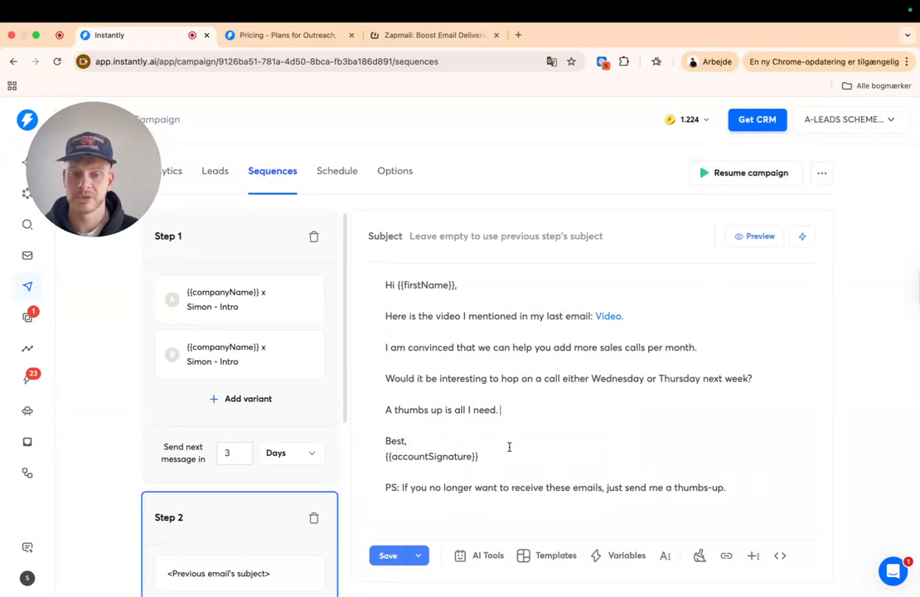
# - Bring up Step 3's spintax referral email and inspect its first RANDOM greeting paragraph
pyautogui.scroll(-3, 266, 510)
pyautogui.scroll(-2, 239, 439)
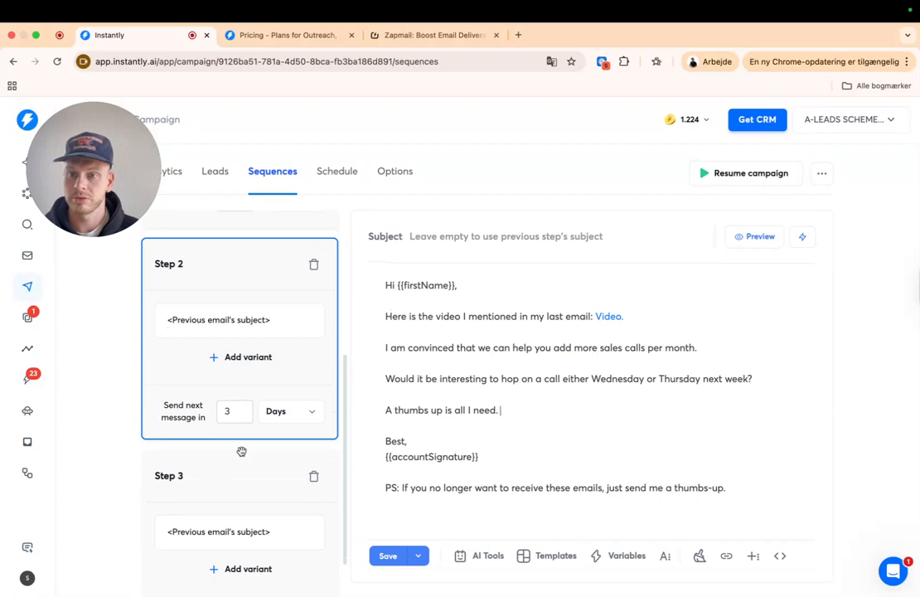
pyautogui.click(241, 458)
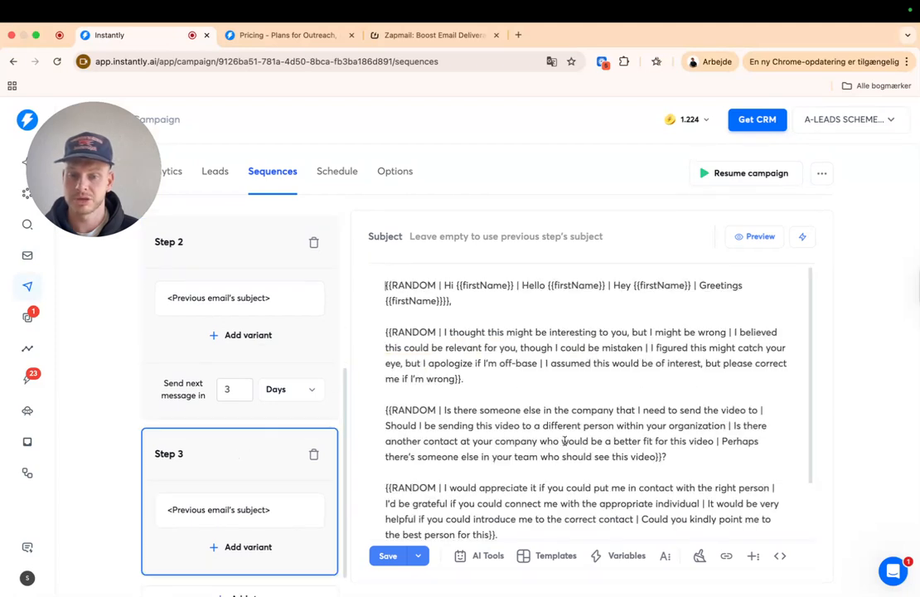
pyautogui.moveTo(371, 285); pyautogui.dragTo(688, 535)
pyautogui.click(692, 527)
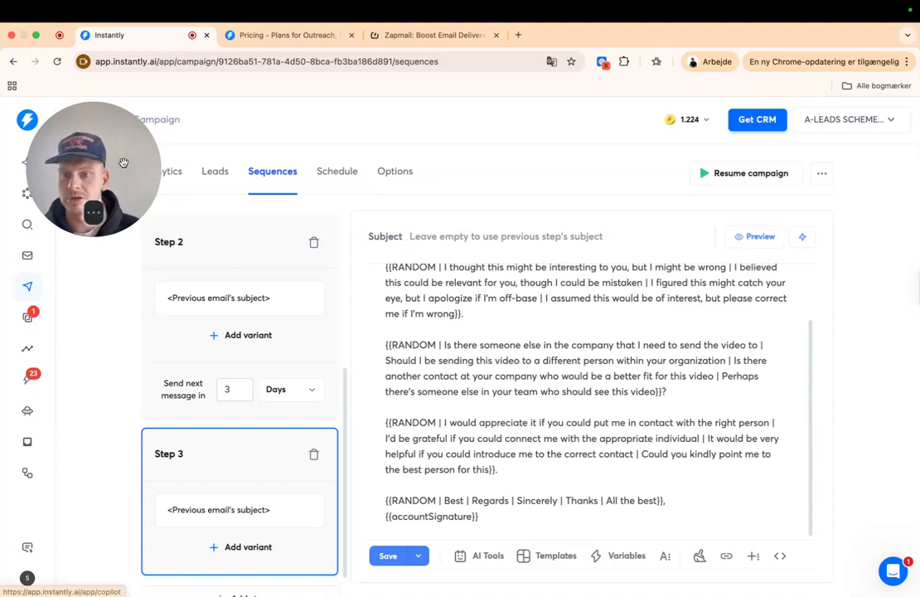
# - Check the campaign's analytics overview, focusing on the Click rate figures
pyautogui.click(159, 173)
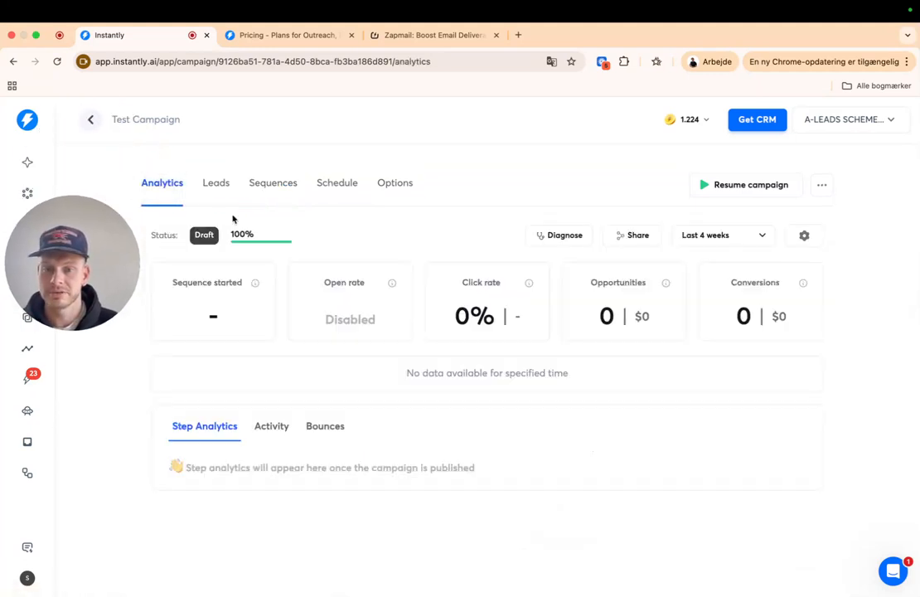
pyautogui.moveTo(476, 289); pyautogui.dragTo(548, 337)
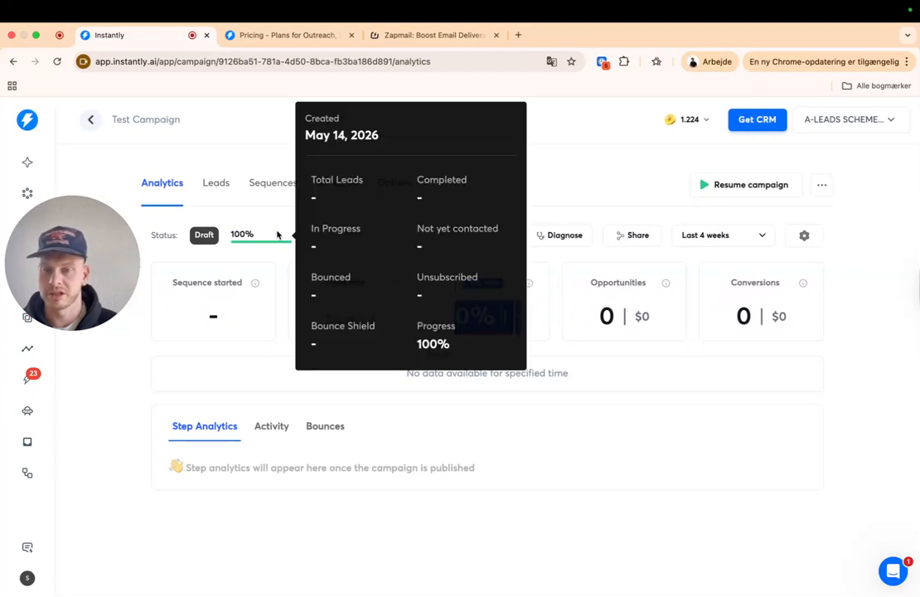
pyautogui.click(265, 185)
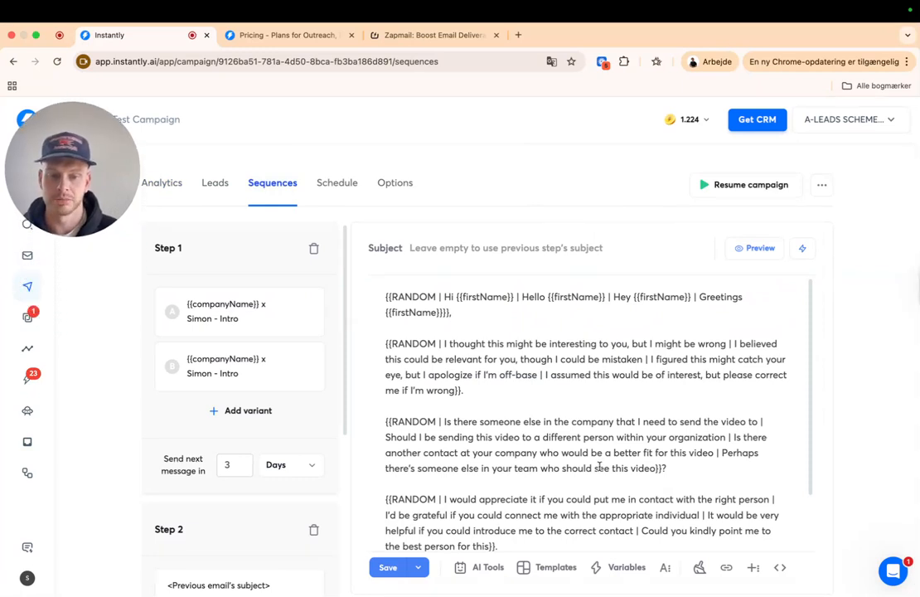
# - Compare Step 1's variant A (10-15+ calls) and variant B (3-5 clients) emails, then open Schedule
pyautogui.scroll(-3, 521, 478)
pyautogui.scroll(-5, 219, 521)
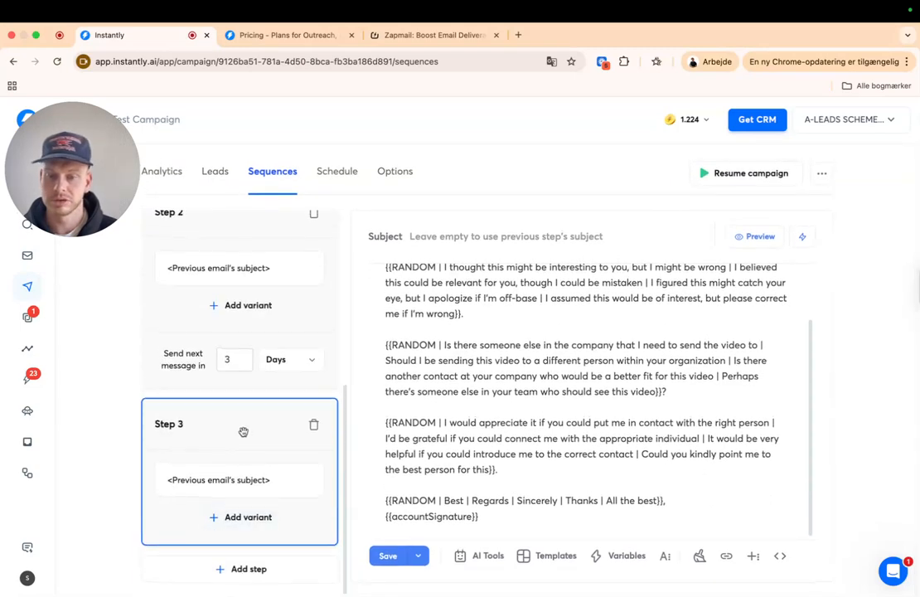
pyautogui.scroll(5, 240, 435)
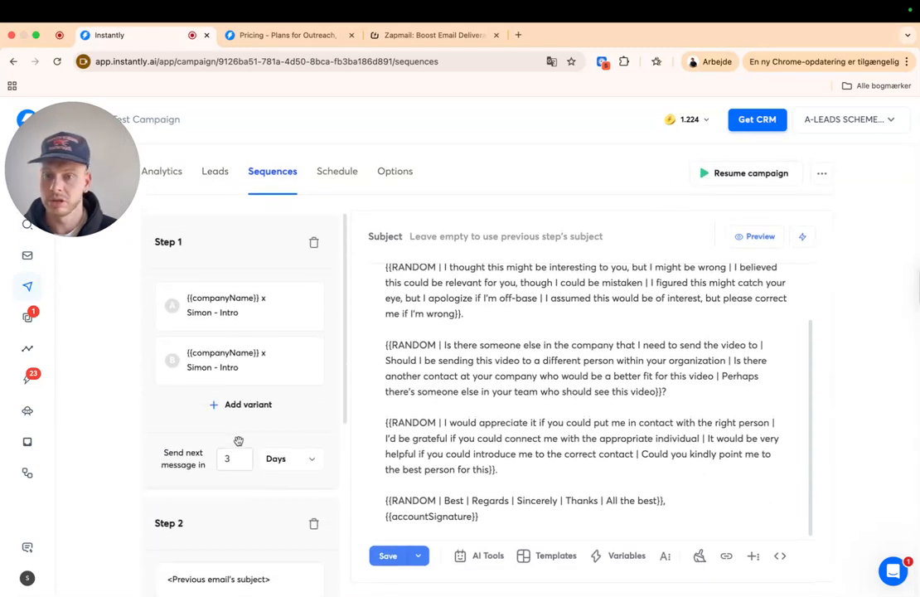
pyautogui.click(238, 260)
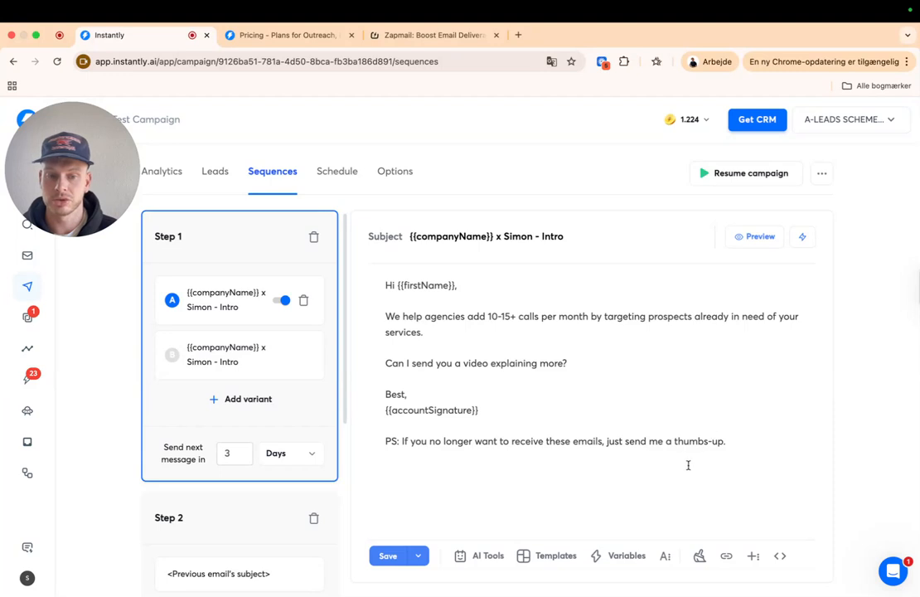
pyautogui.moveTo(377, 287); pyautogui.dragTo(777, 476)
pyautogui.click(203, 360)
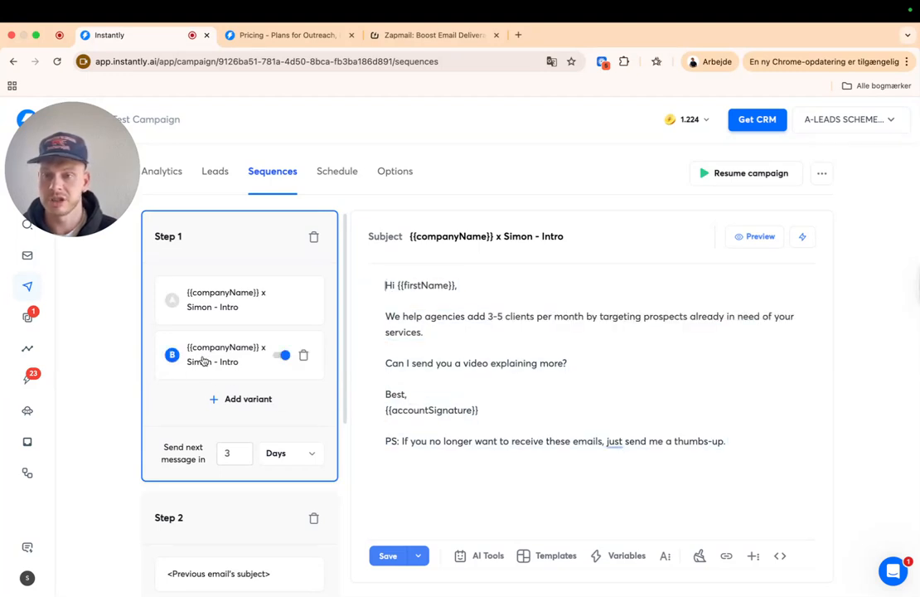
pyautogui.click(214, 300)
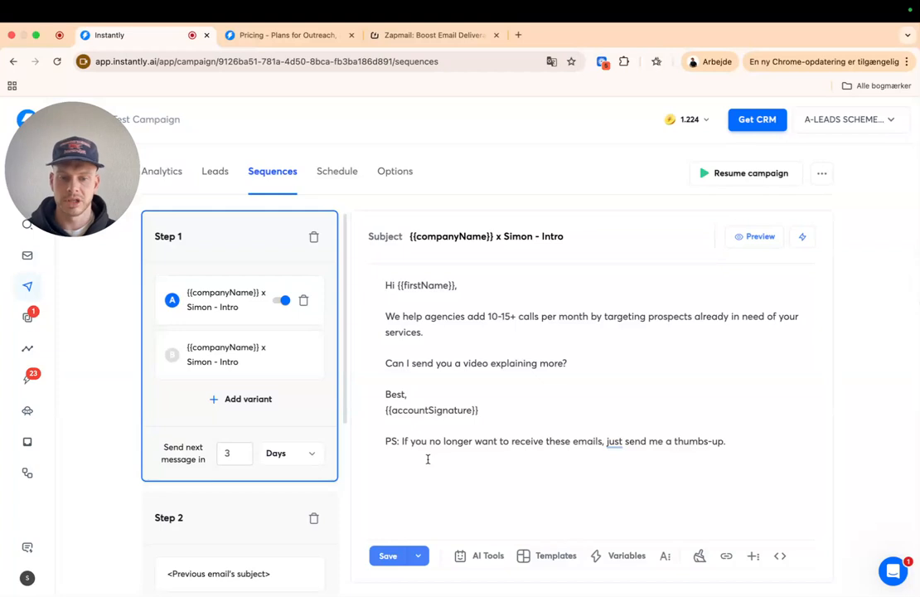
pyautogui.moveTo(732, 441); pyautogui.dragTo(373, 285)
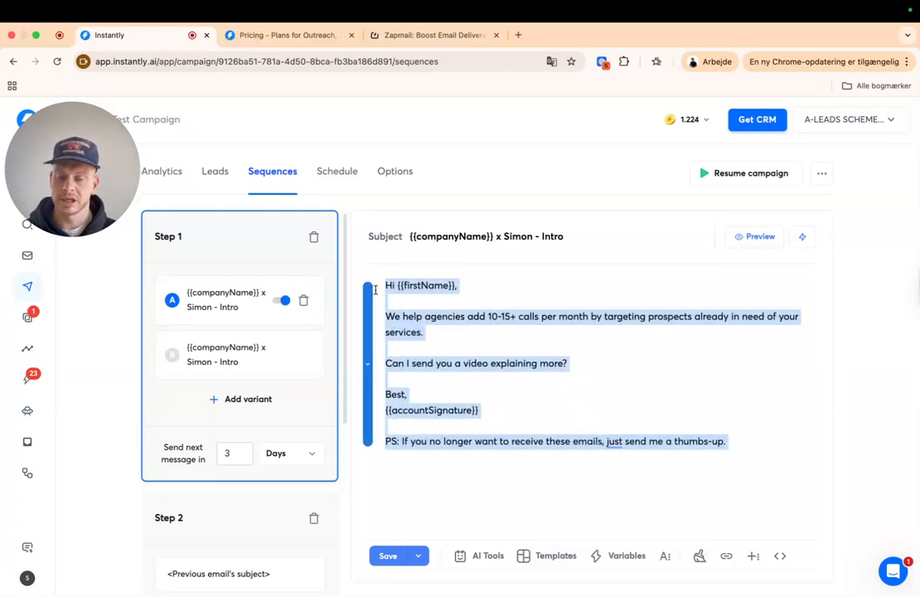
pyautogui.click(553, 455)
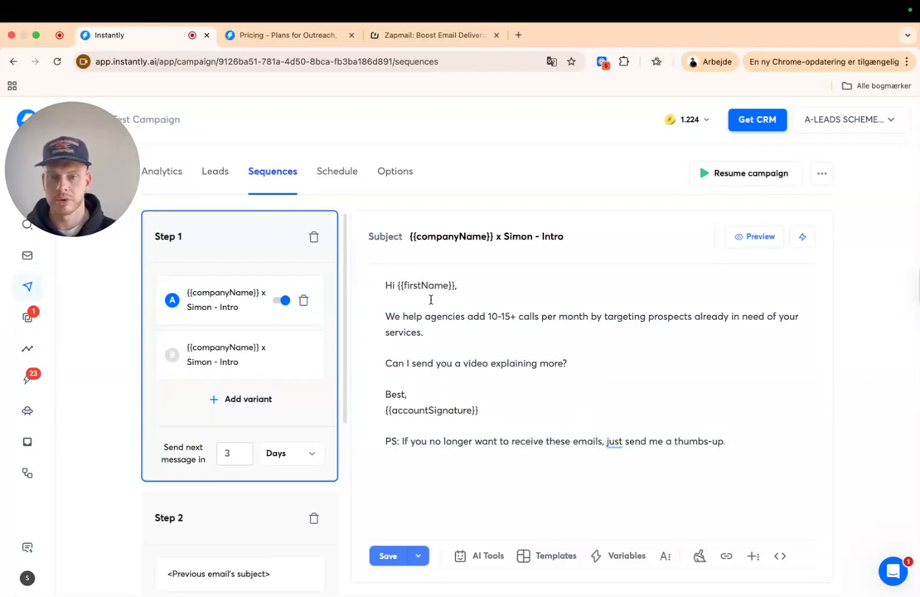
pyautogui.click(337, 172)
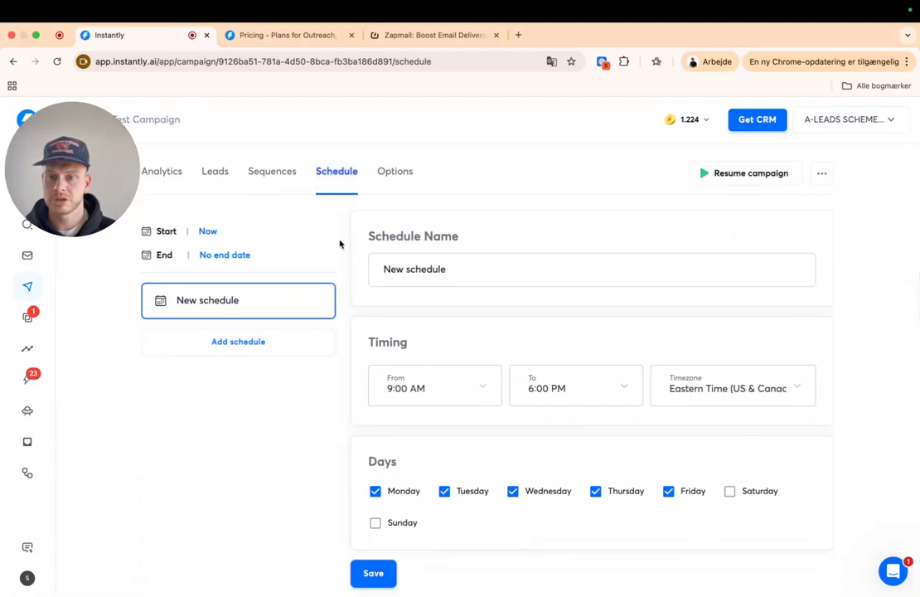
# - Change the schedule start from Now to May 18, 2026, leaving no end date
pyautogui.click(207, 231)
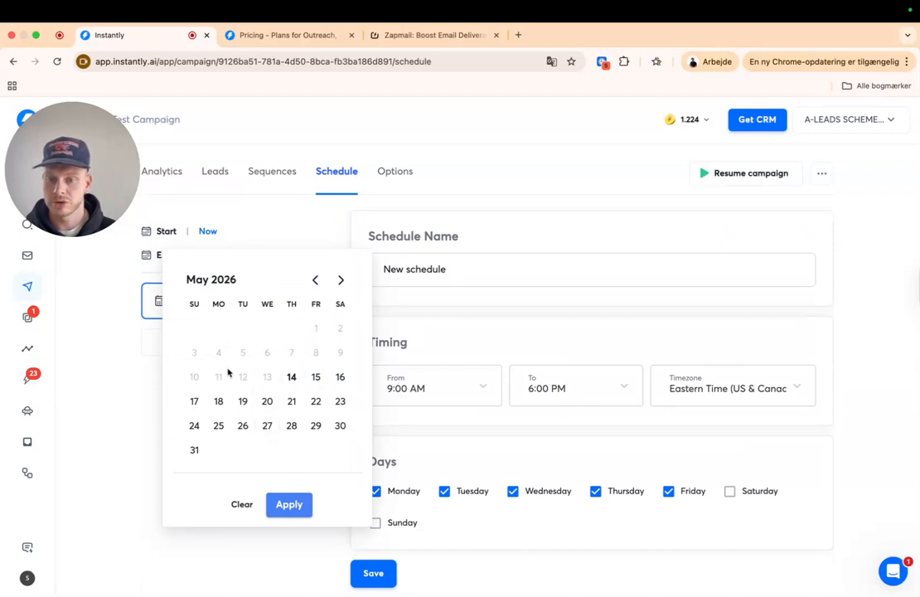
pyautogui.click(218, 402)
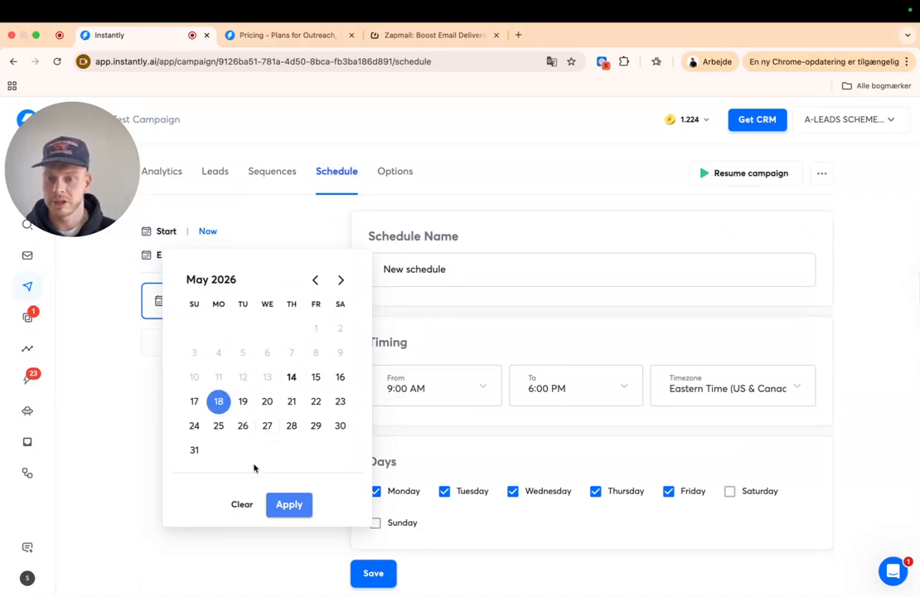
pyautogui.click(282, 503)
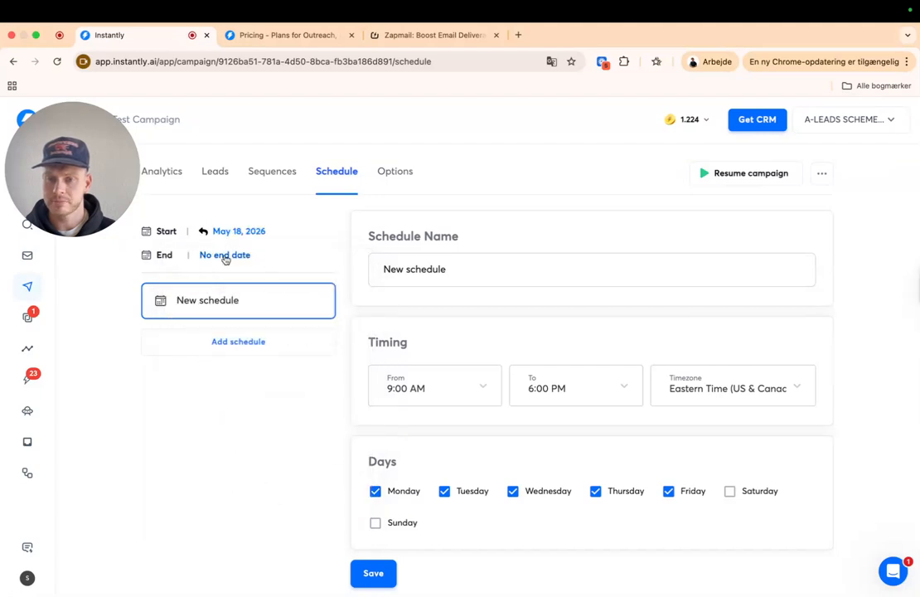
pyautogui.scroll(1, 226, 261)
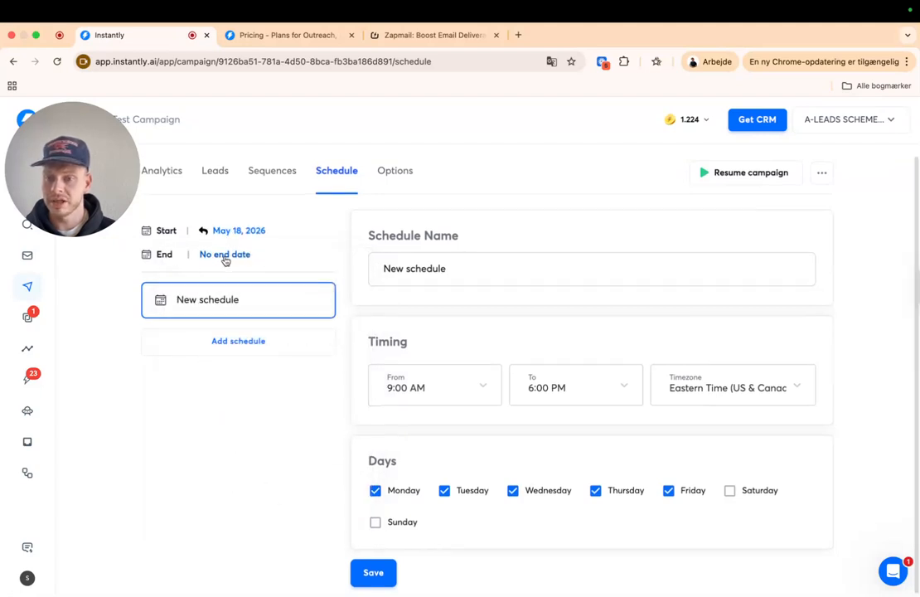
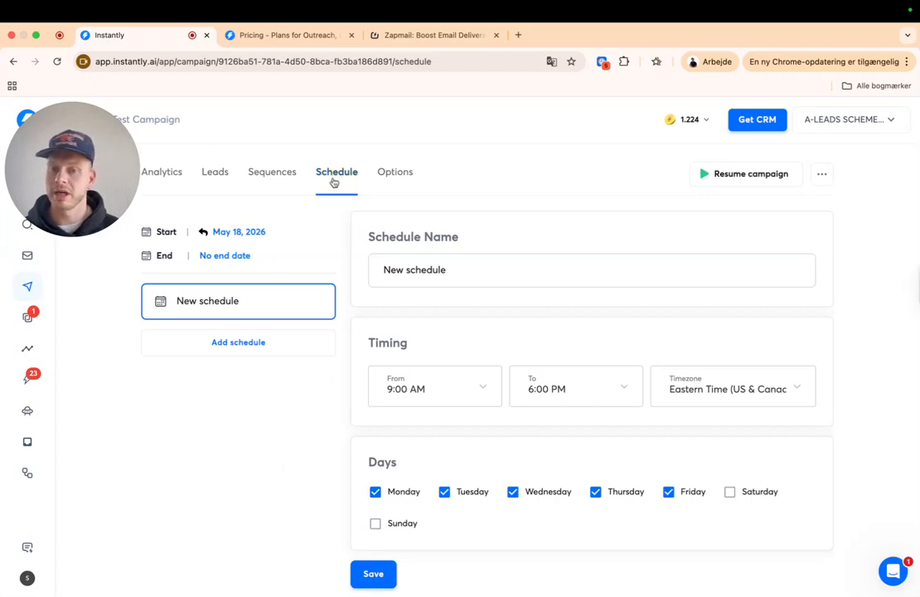
# - Check the schedule name and timezone list, leaving the timezone unchanged
pyautogui.click(315, 353)
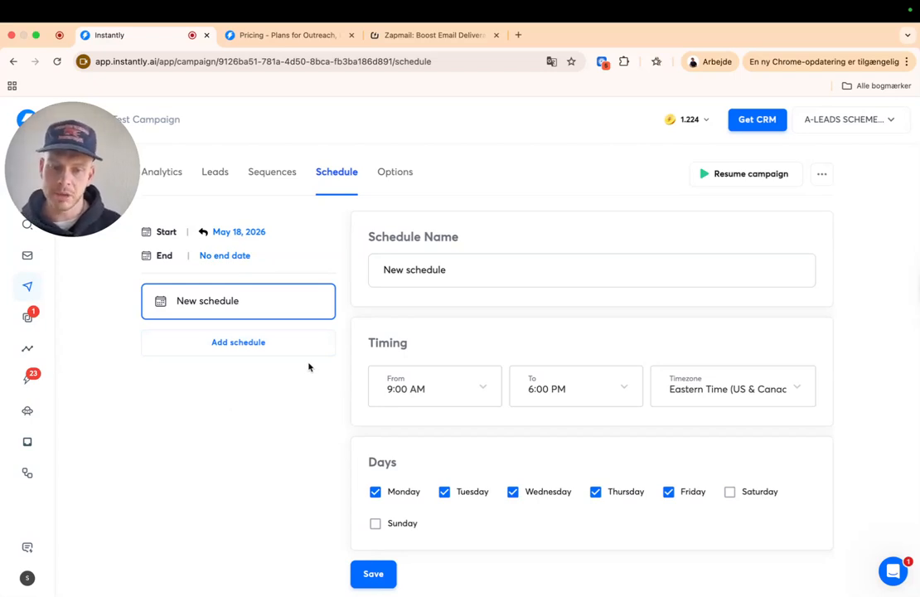
pyautogui.moveTo(455, 275); pyautogui.dragTo(336, 279)
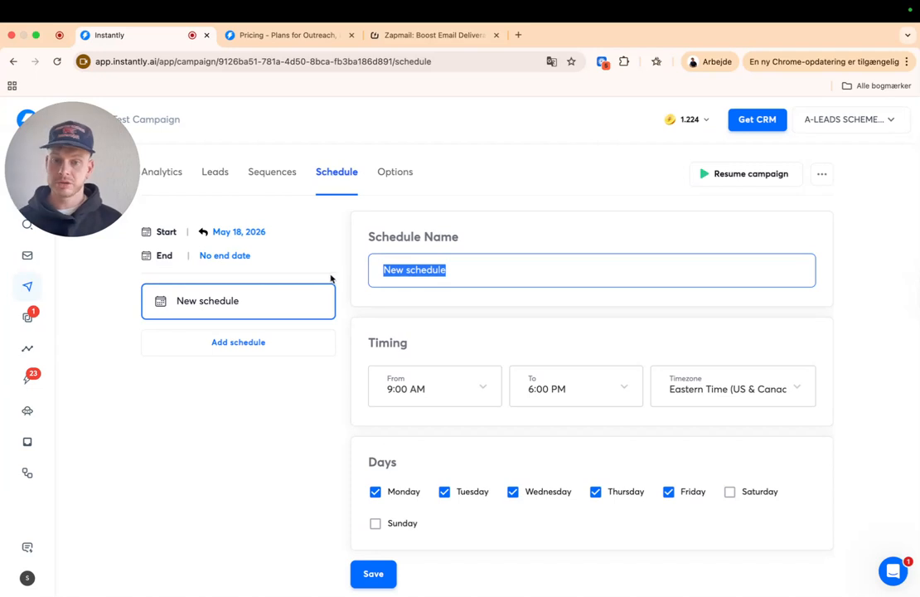
pyautogui.click(739, 383)
pyautogui.scroll(5, 719, 311)
pyautogui.scroll(2, 713, 293)
pyautogui.click(476, 377)
pyautogui.click(547, 346)
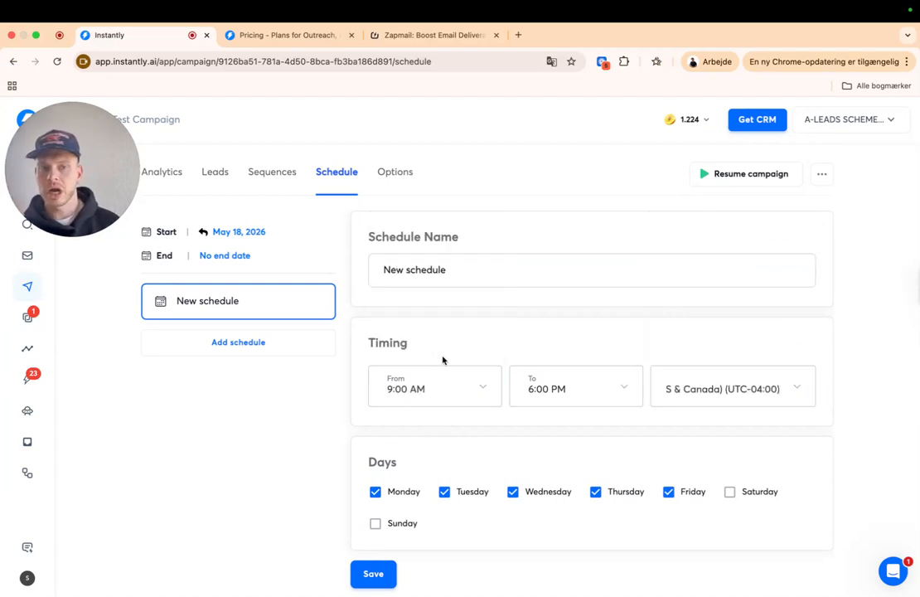
# - Set the sending hours to 7:00 AM–4:00 PM and save the schedule
pyautogui.click(448, 395)
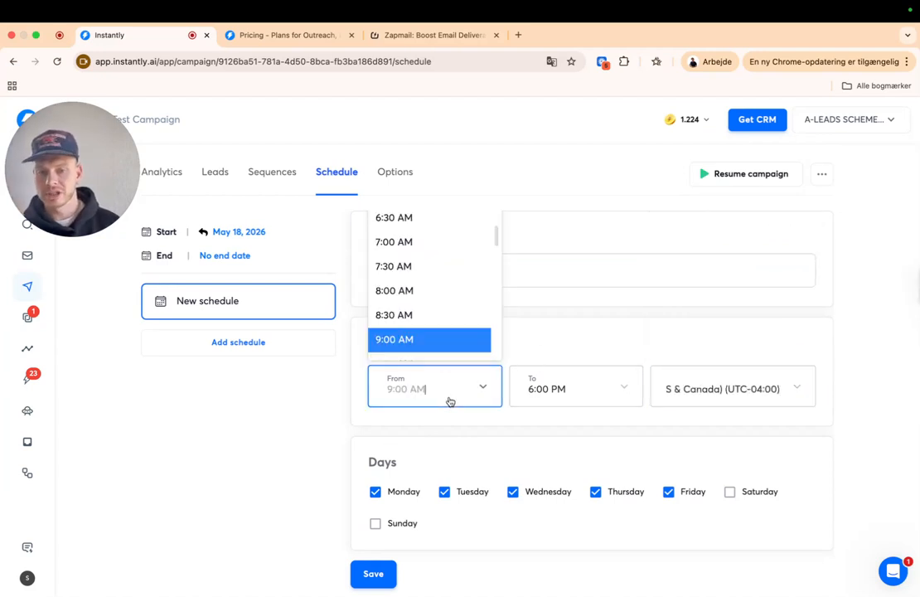
pyautogui.click(411, 243)
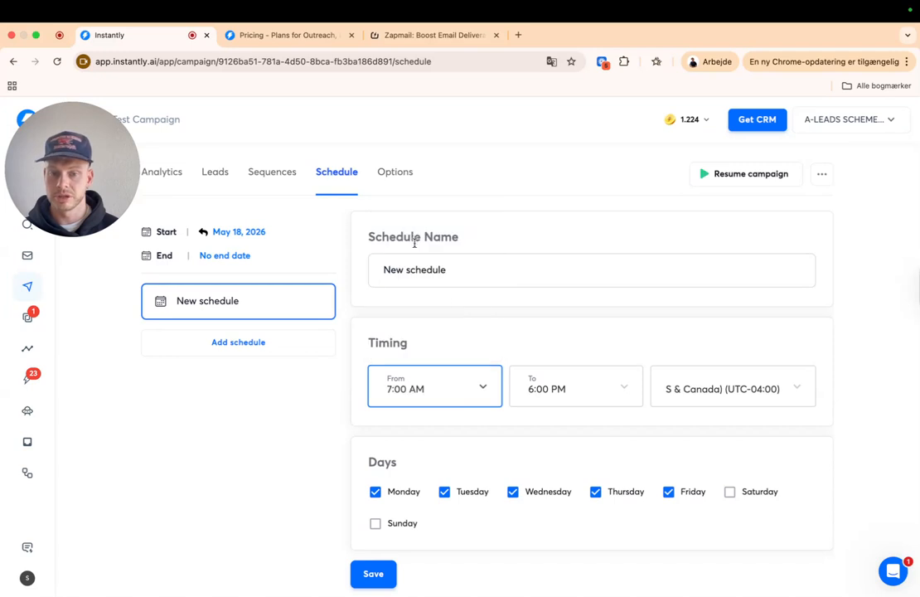
pyautogui.click(576, 386)
pyautogui.scroll(3, 570, 276)
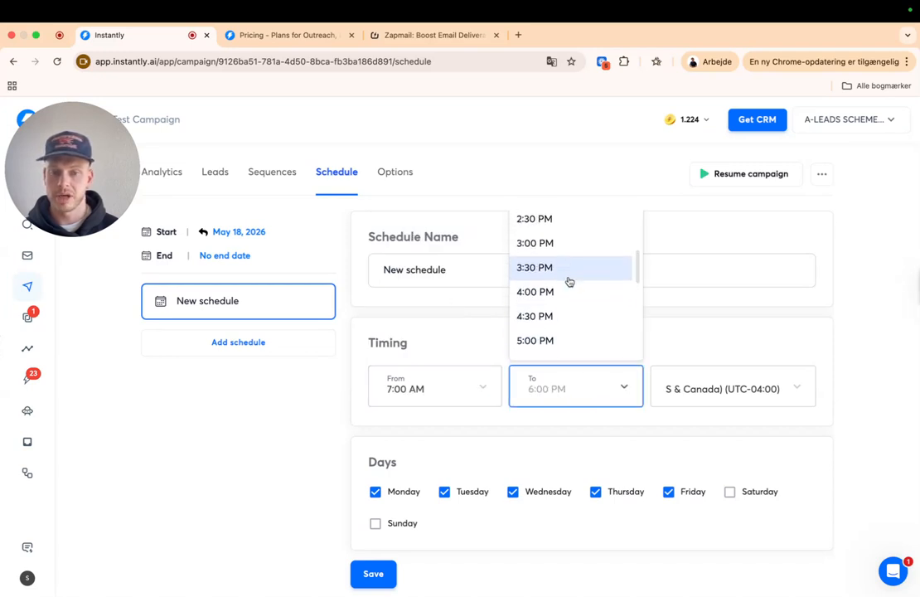
pyautogui.click(565, 304)
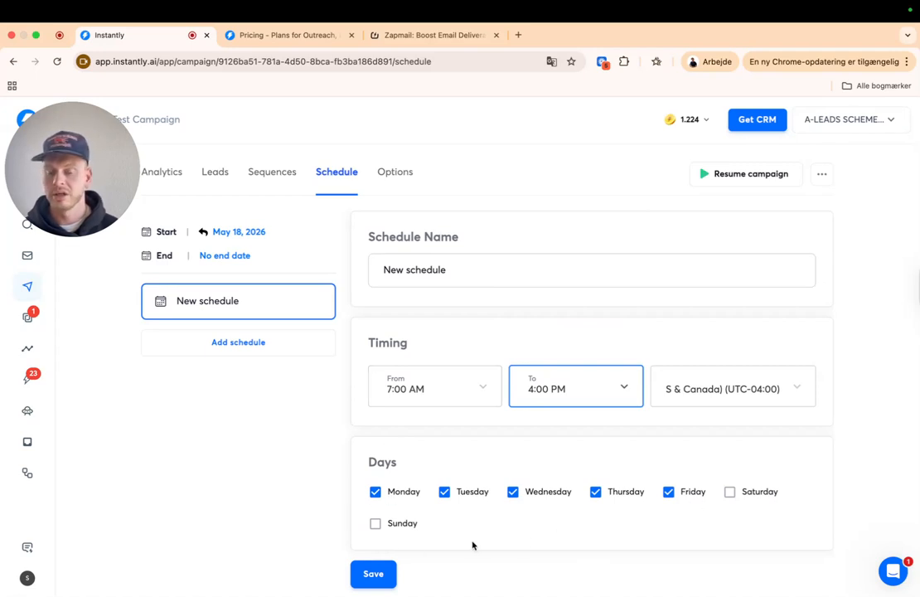
pyautogui.click(842, 451)
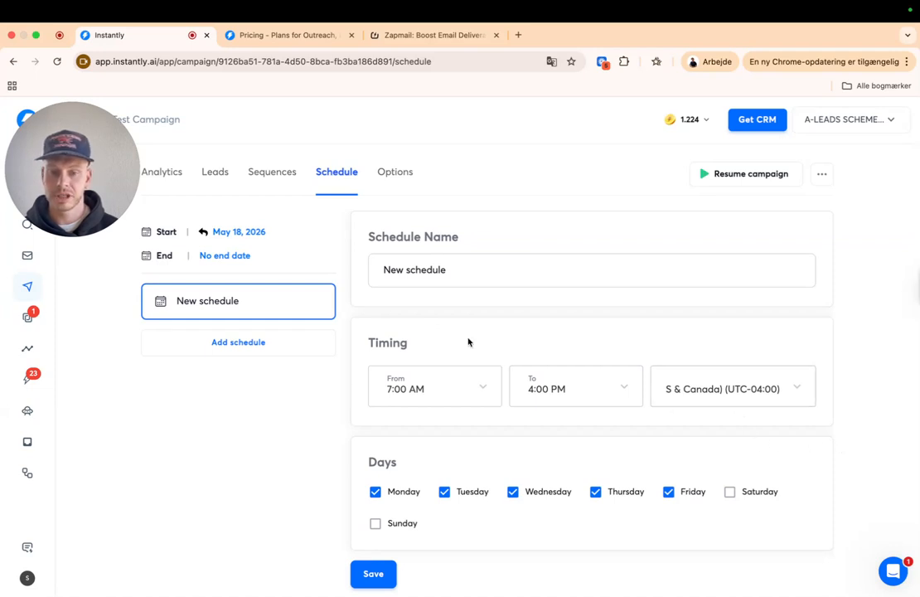
pyautogui.click(373, 573)
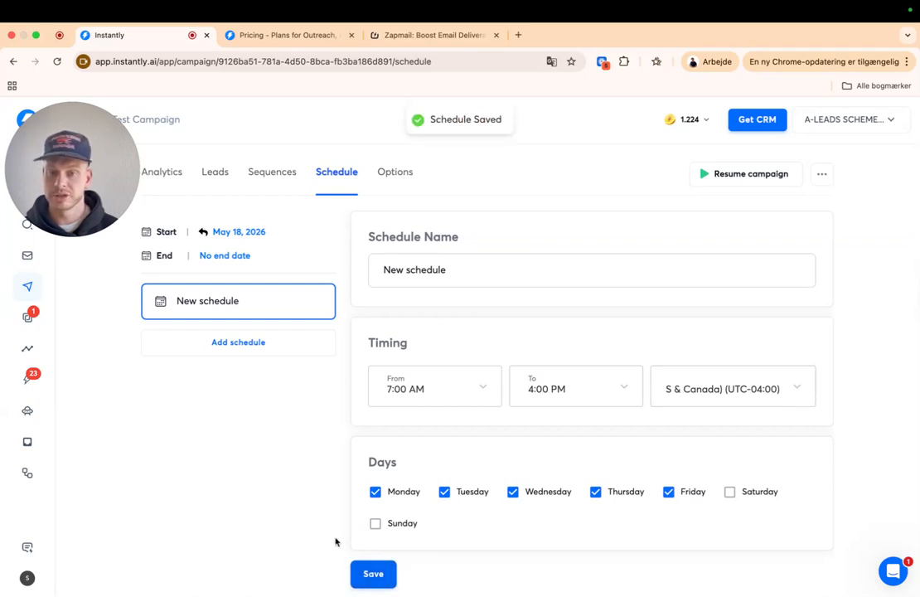
pyautogui.click(394, 173)
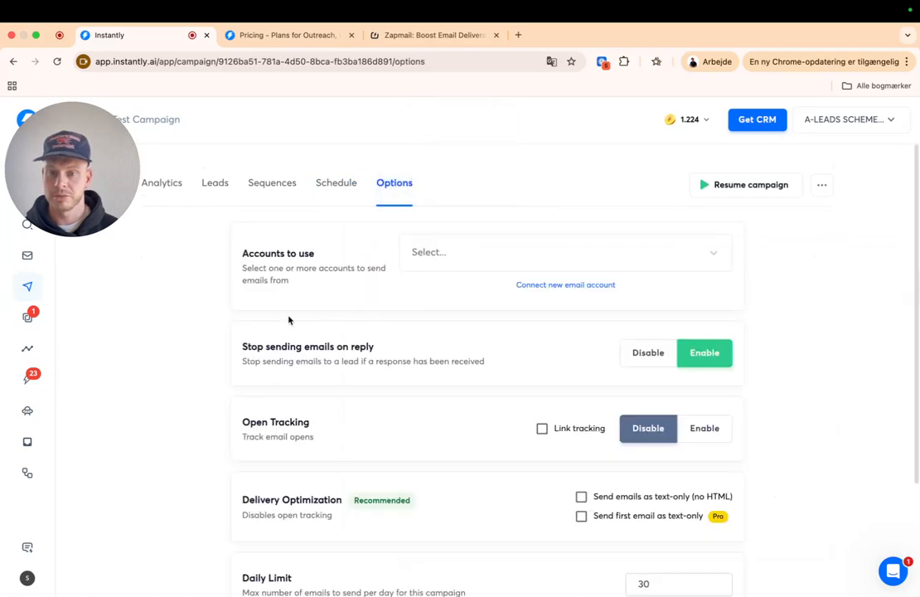
# - Look over the sending accounts list and tracking options without changing them
pyautogui.click(474, 251)
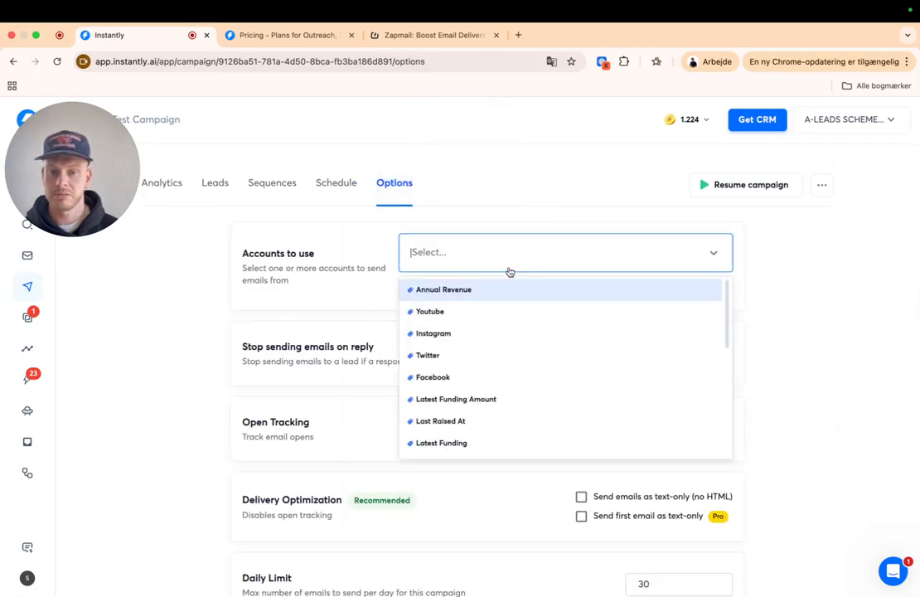
pyautogui.click(487, 263)
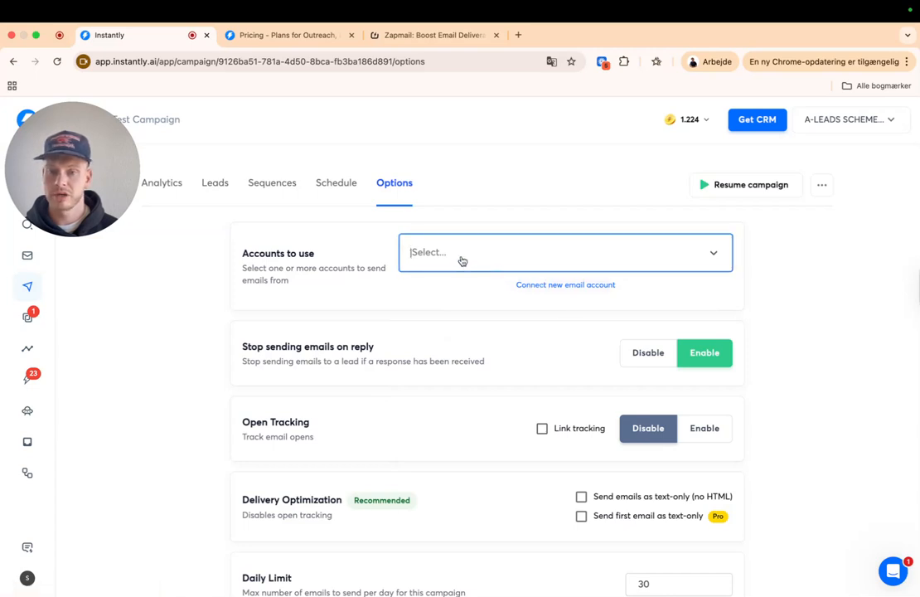
pyautogui.click(463, 262)
pyautogui.click(818, 295)
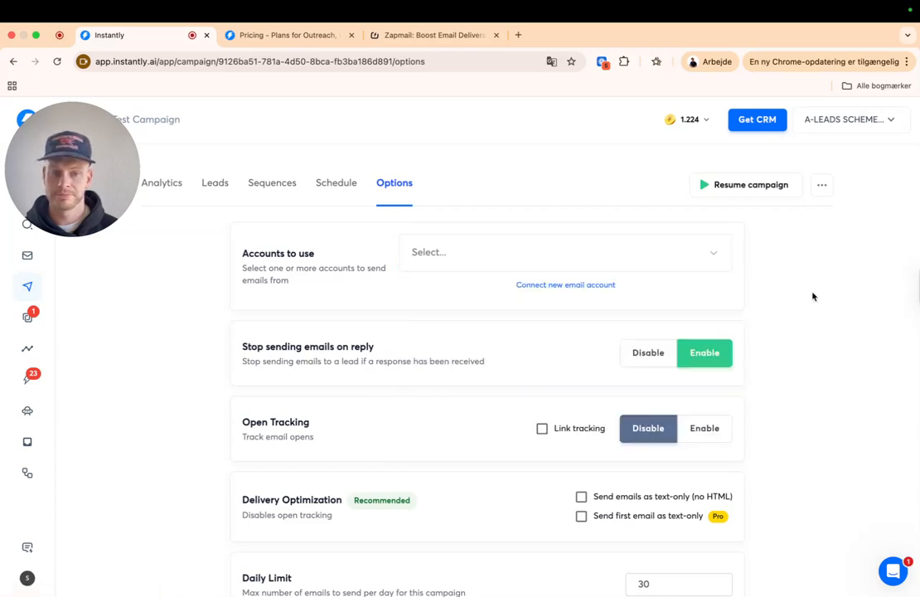
pyautogui.scroll(-1, 818, 295)
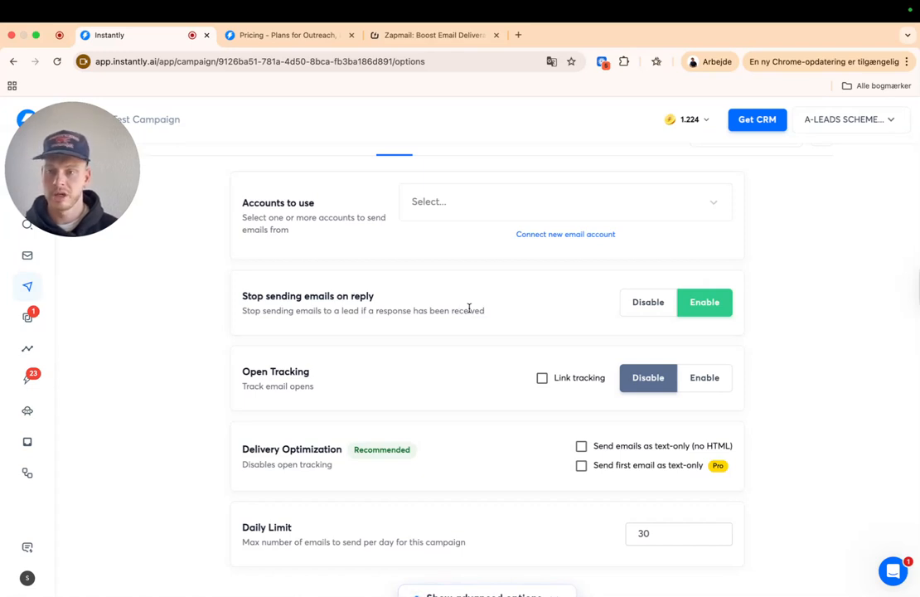
pyautogui.moveTo(124, 176); pyautogui.dragTo(171, 169)
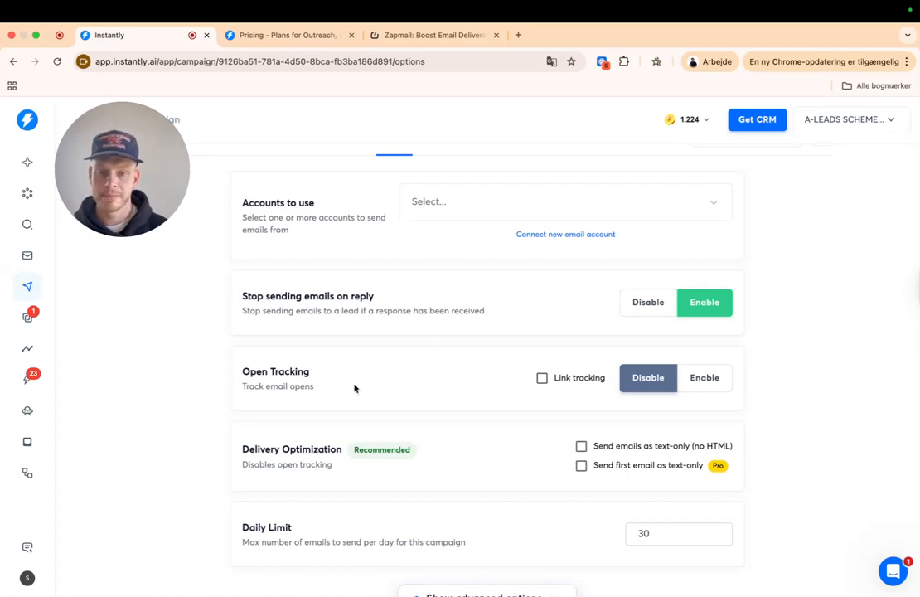
pyautogui.moveTo(240, 373); pyautogui.dragTo(380, 381)
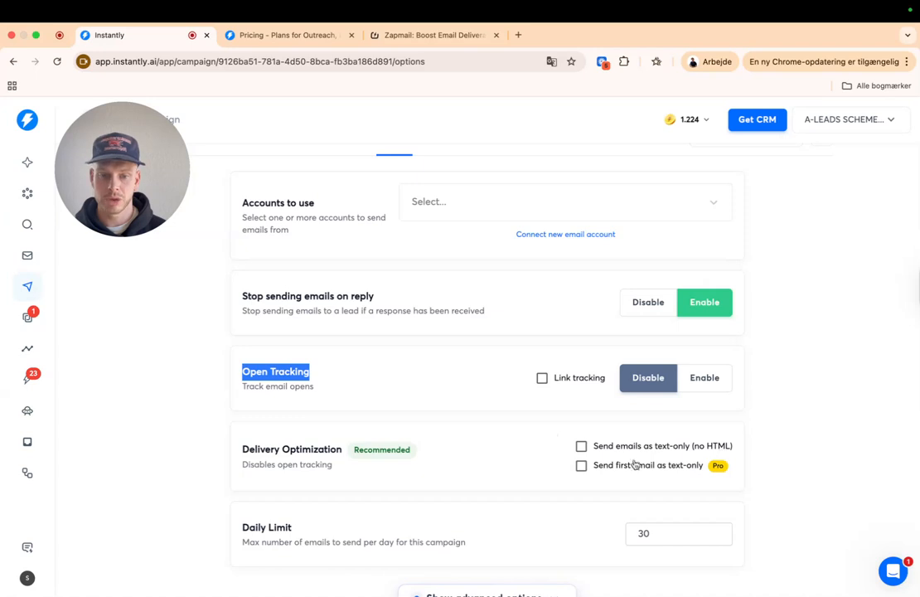
pyautogui.scroll(-2, 547, 464)
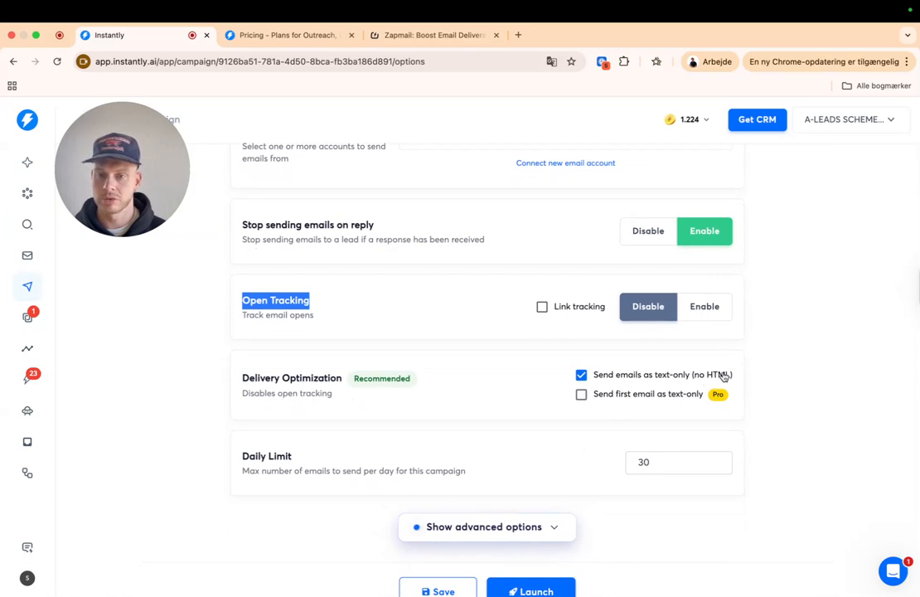
pyautogui.scroll(-1, 534, 422)
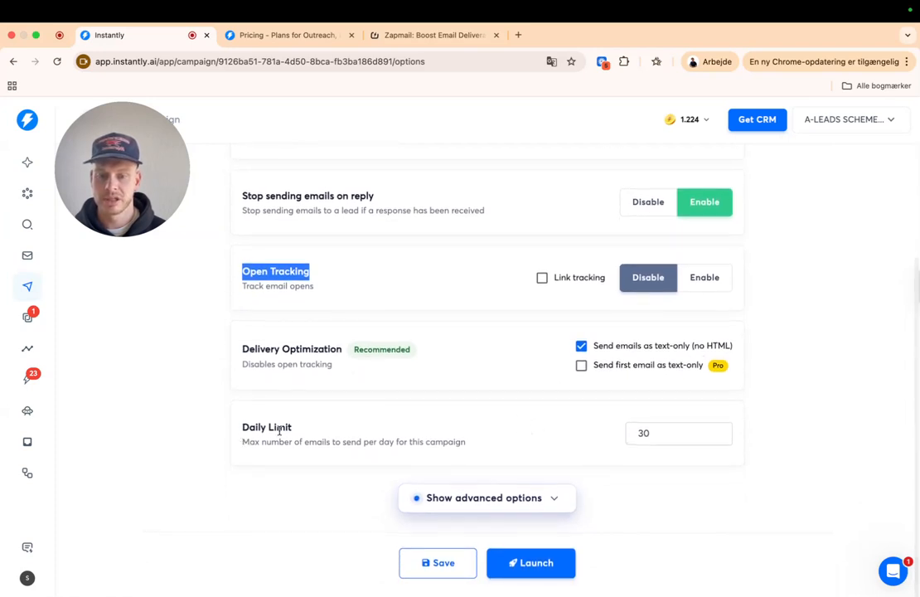
# - Change the campaign's daily sending limit from 30 to 300
pyautogui.moveTo(667, 429); pyautogui.dragTo(610, 435)
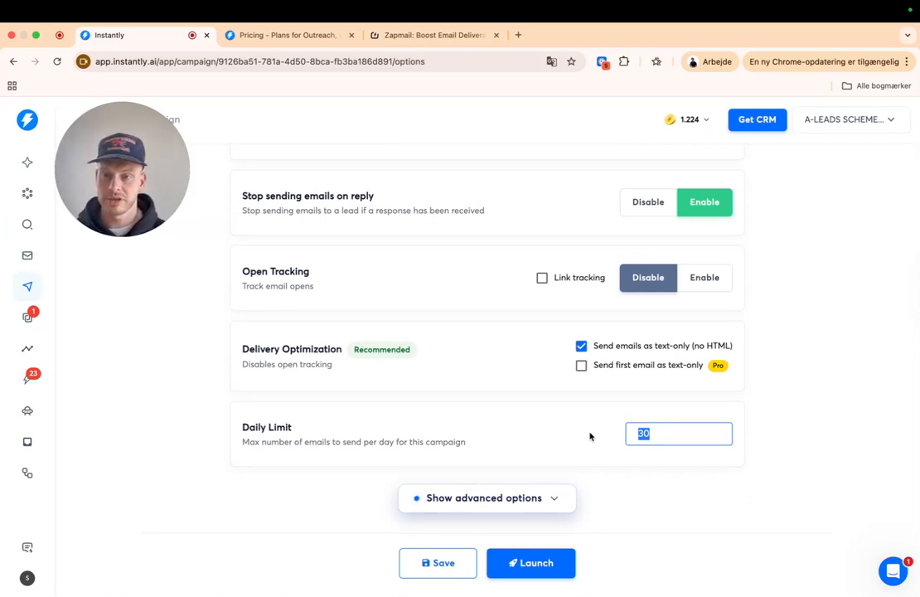
pyautogui.write('300')
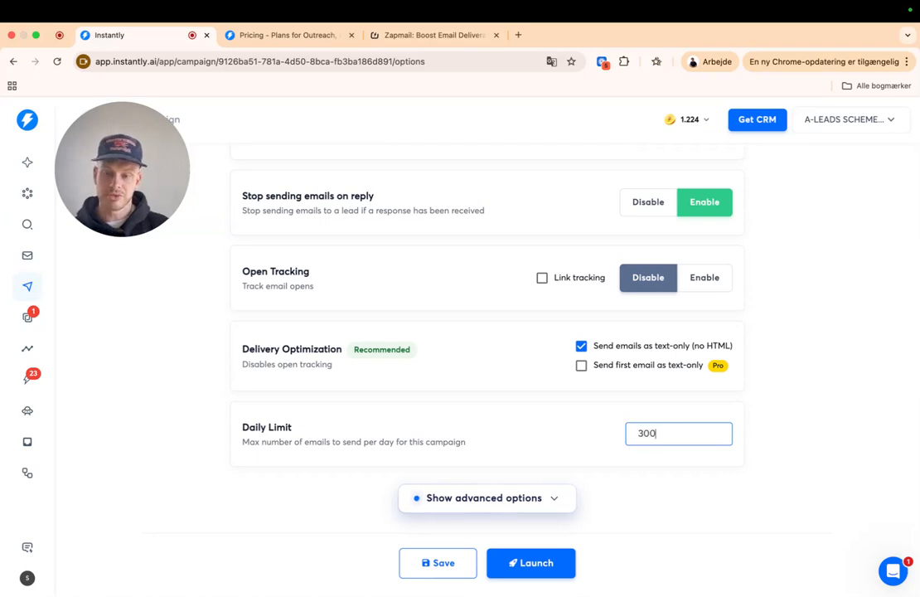
pyautogui.click(695, 498)
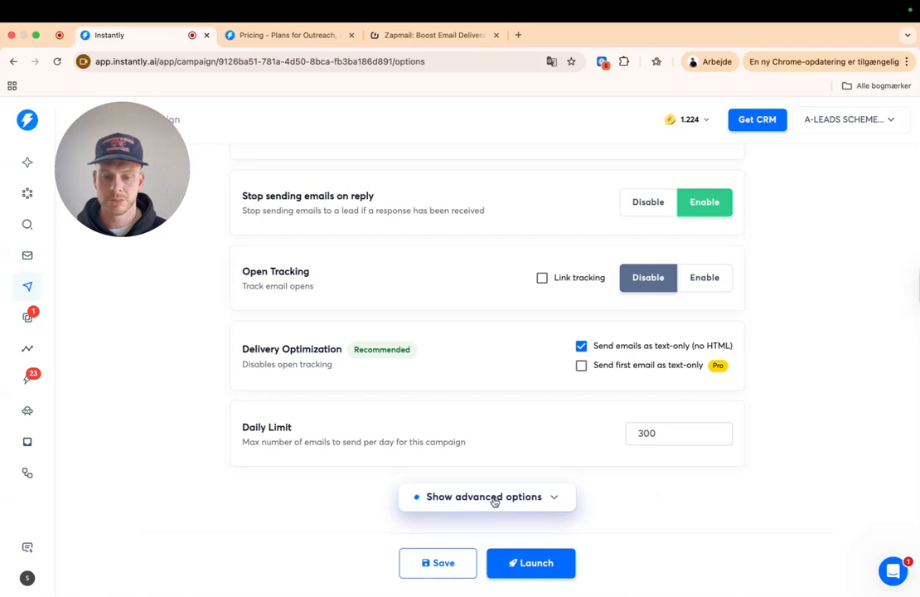
# - Expand the advanced options, leaving the minimum time between emails unchanged
pyautogui.click(466, 503)
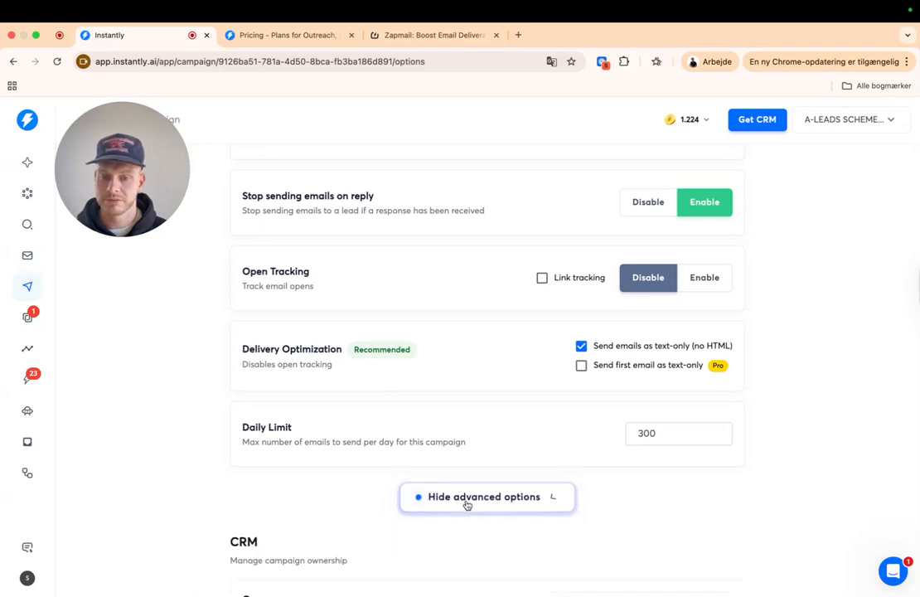
pyautogui.scroll(-5, 419, 470)
pyautogui.scroll(-2, 412, 474)
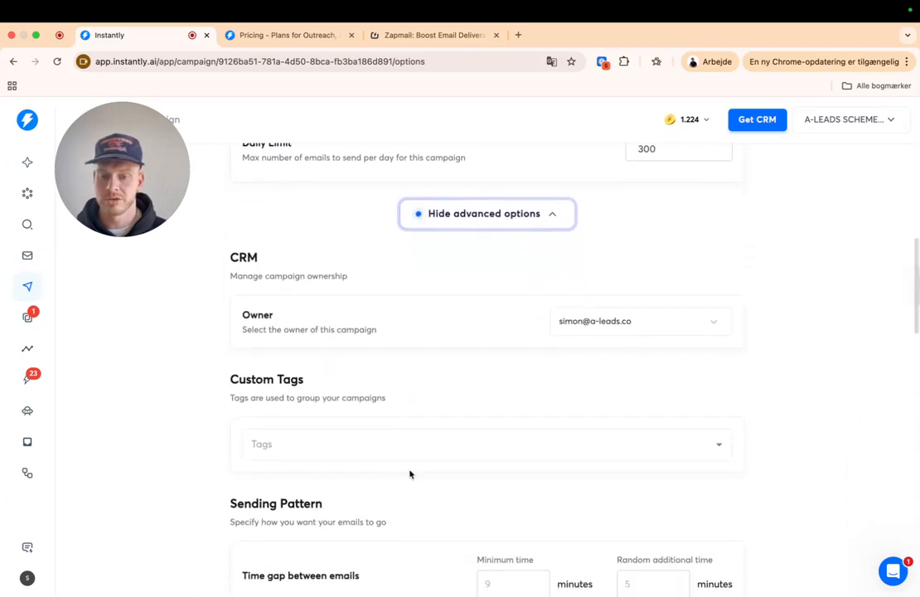
pyautogui.scroll(-4, 386, 444)
pyautogui.scroll(-2, 388, 447)
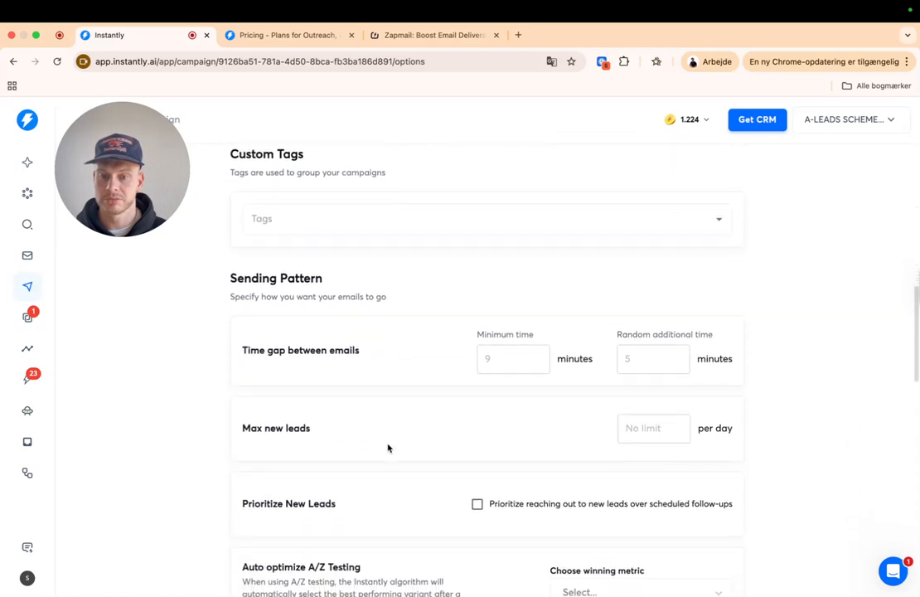
pyautogui.scroll(-1, 404, 328)
pyautogui.scroll(-1, 389, 349)
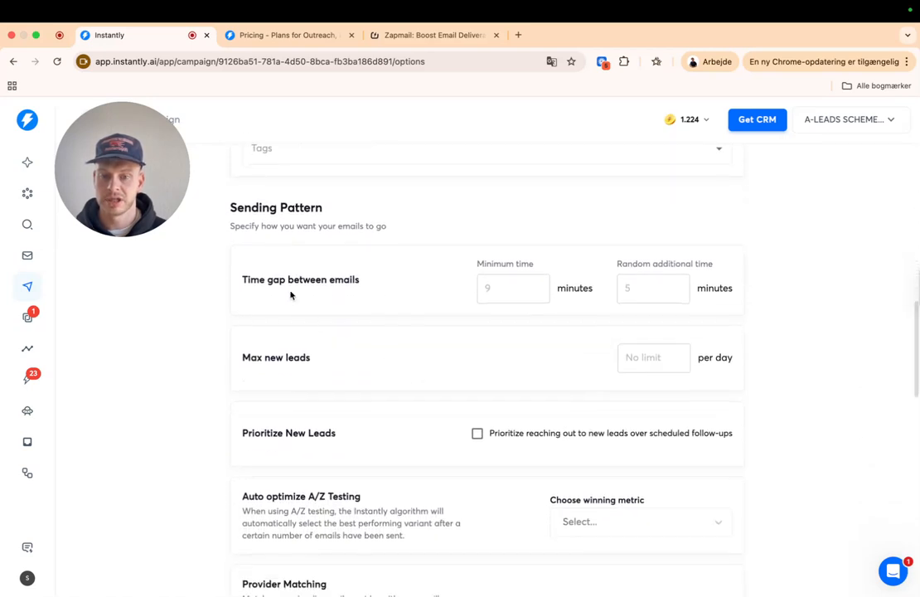
pyautogui.click(518, 290)
pyautogui.click(444, 314)
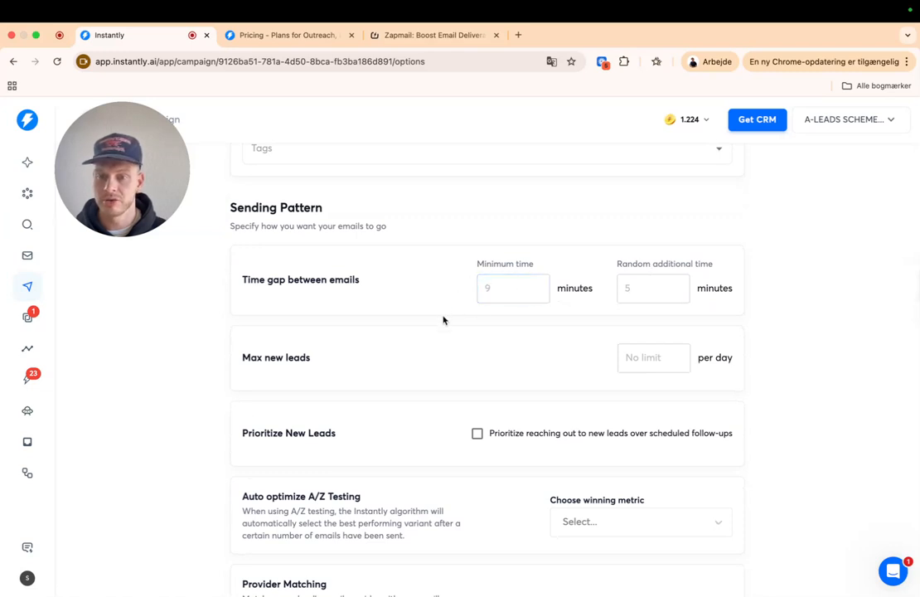
pyautogui.scroll(-1, 439, 323)
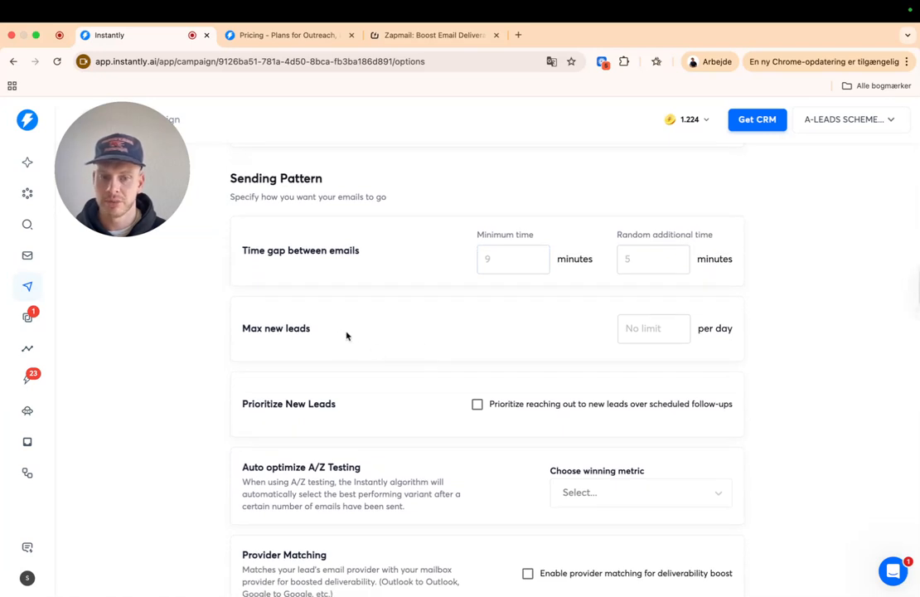
# - Set max new leads per day to 300, toggling Prioritize New Leads on then off
pyautogui.click(638, 327)
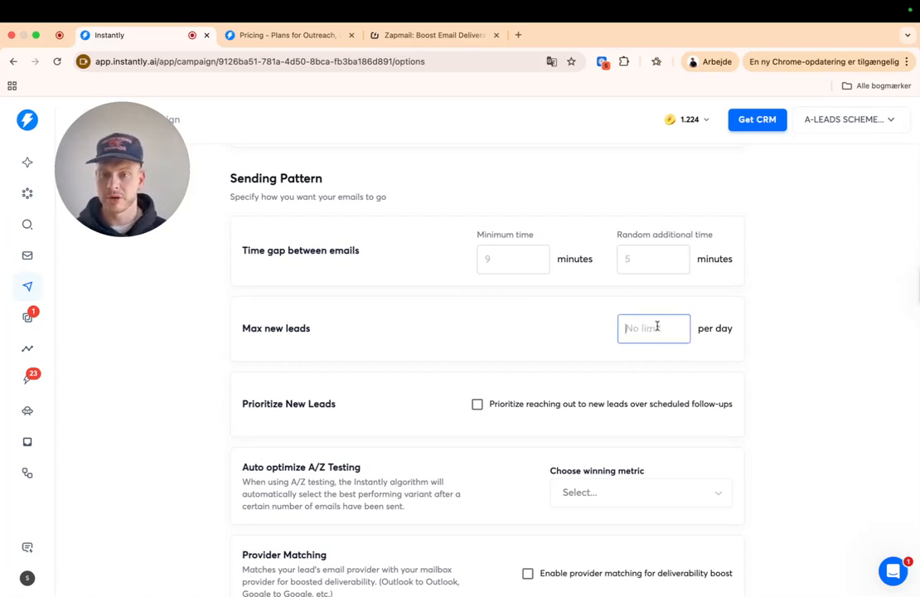
pyautogui.write('300')
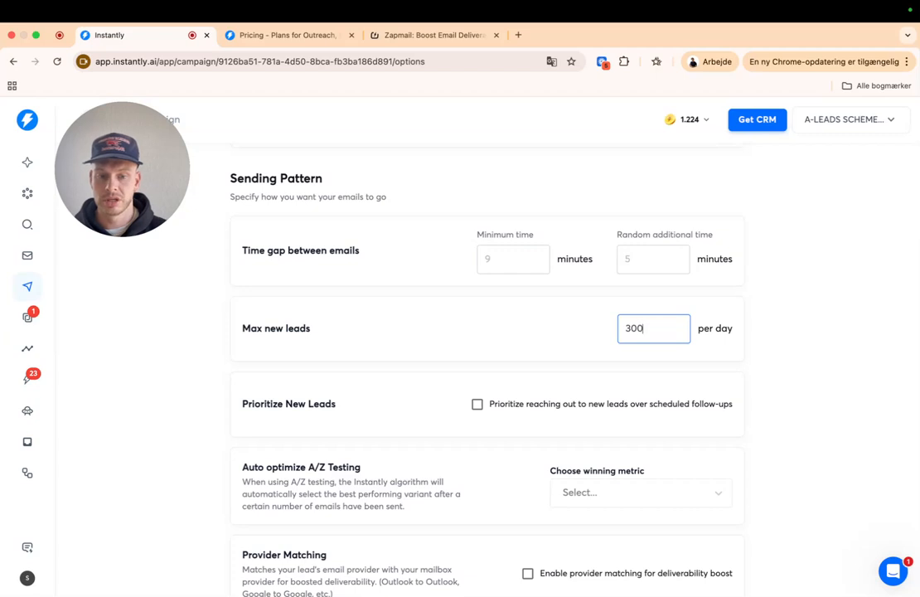
pyautogui.click(478, 405)
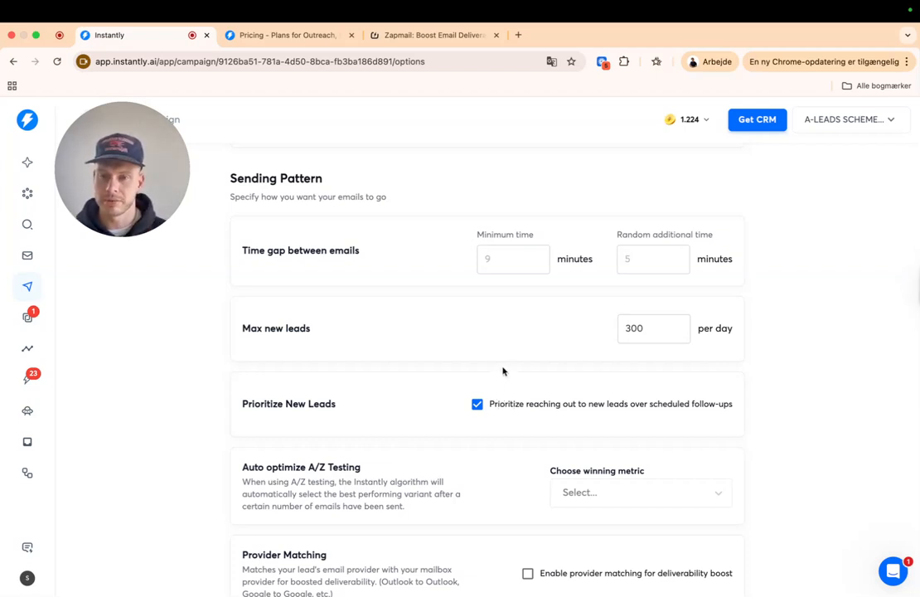
pyautogui.click(477, 404)
# - Enable provider matching for better deliverability
pyautogui.scroll(-2, 547, 414)
pyautogui.scroll(-1, 547, 495)
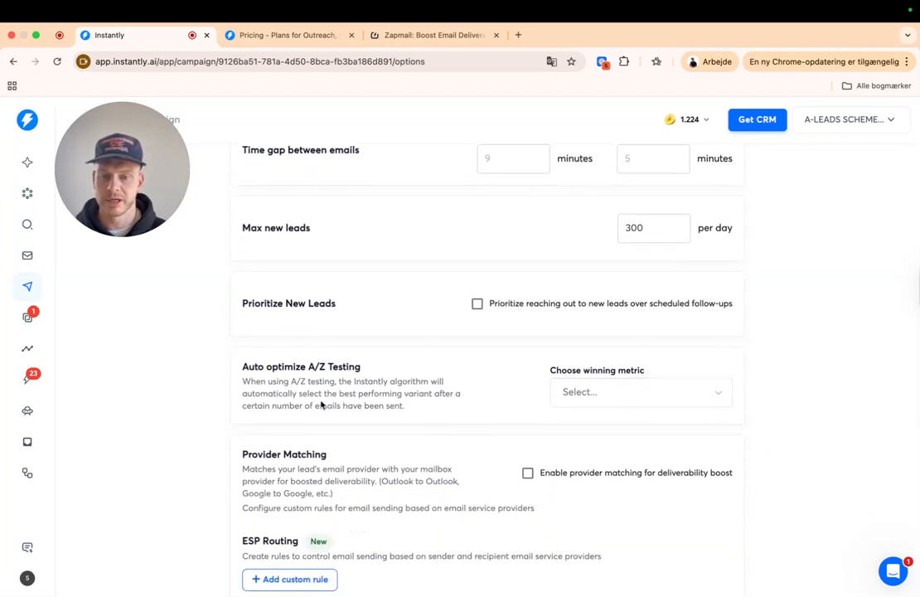
pyautogui.scroll(-2, 377, 388)
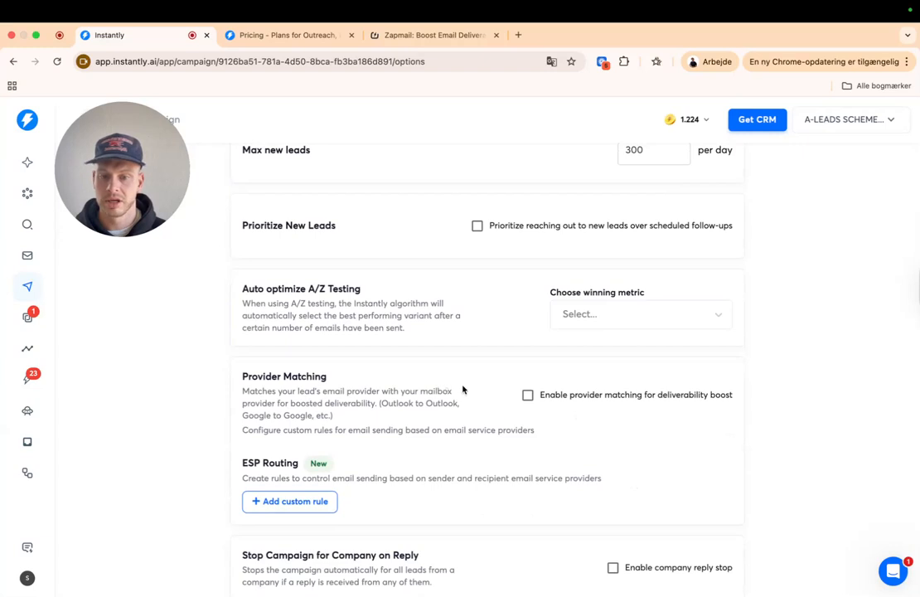
pyautogui.scroll(1, 528, 396)
pyautogui.click(527, 398)
pyautogui.scroll(-1, 536, 455)
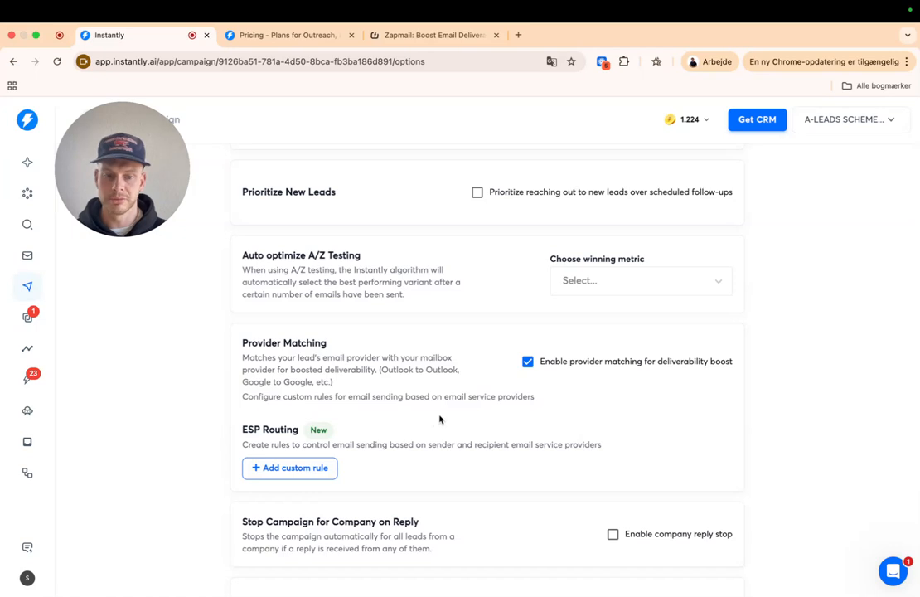
pyautogui.scroll(-5, 462, 411)
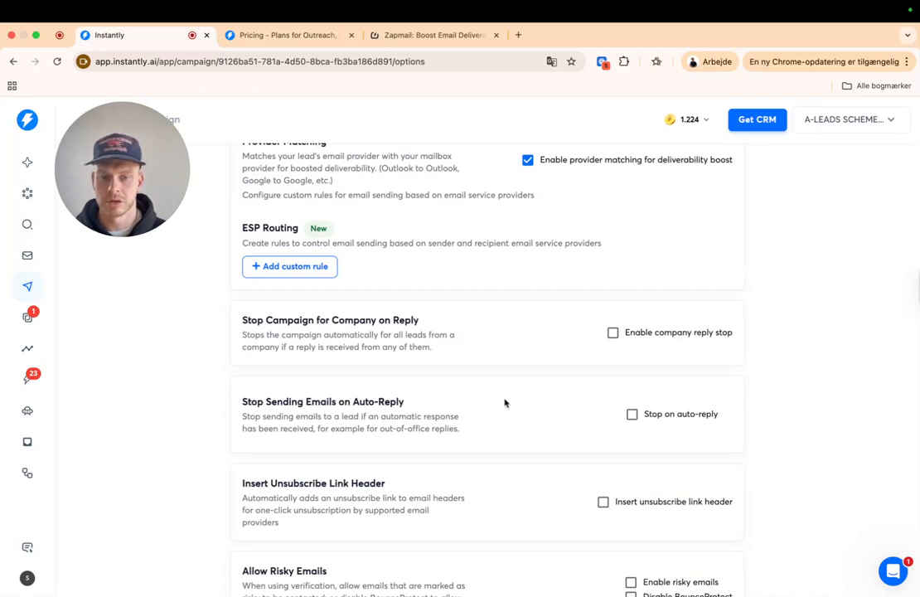
# - Save the updated campaign options from the bottom of the page
pyautogui.scroll(-1, 505, 403)
pyautogui.scroll(-2, 503, 403)
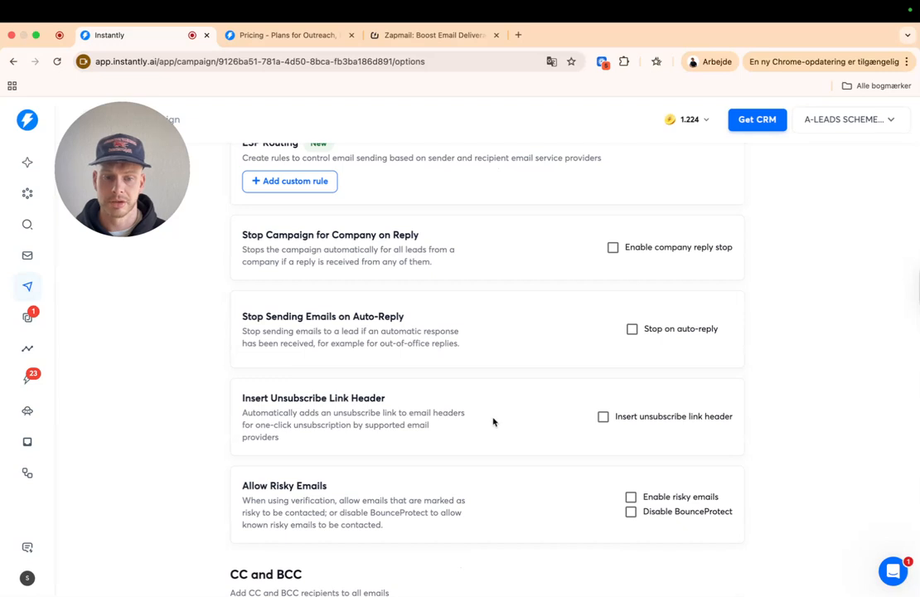
pyautogui.scroll(-3, 495, 421)
pyautogui.scroll(-1, 496, 422)
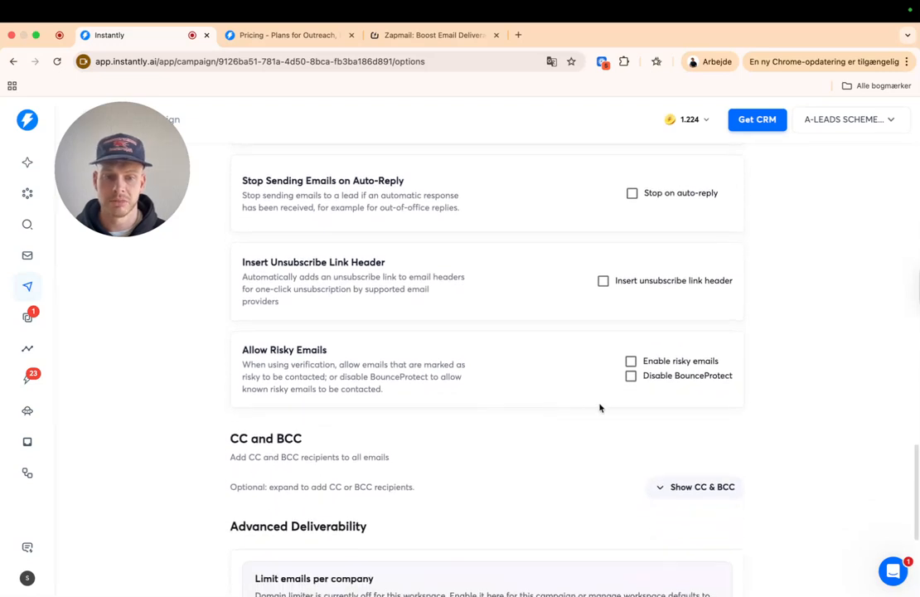
pyautogui.scroll(-6, 485, 398)
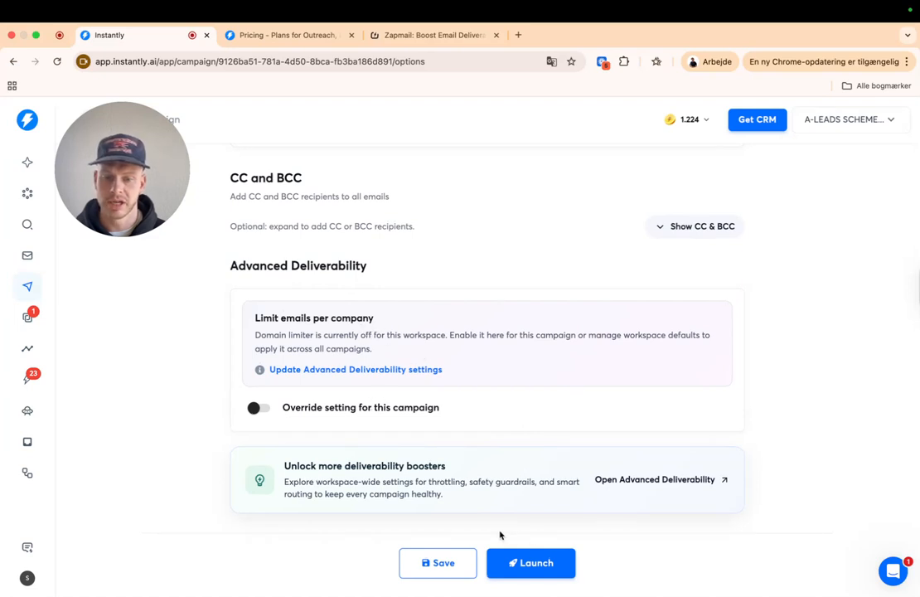
pyautogui.click(444, 565)
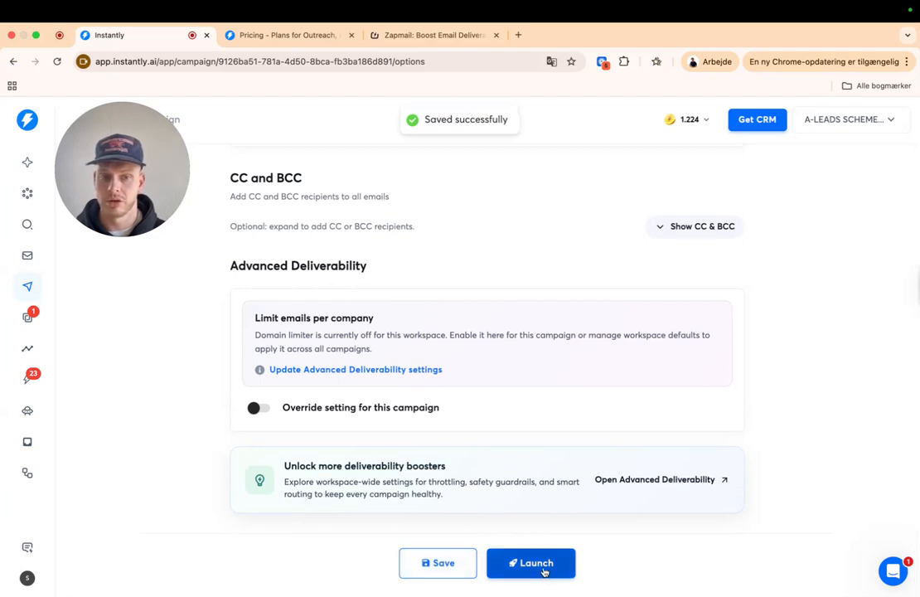
# - Review the weekday 7:00 AM–4:00 PM schedule, then return to the Options page
pyautogui.moveTo(178, 169); pyautogui.dragTo(888, 204)
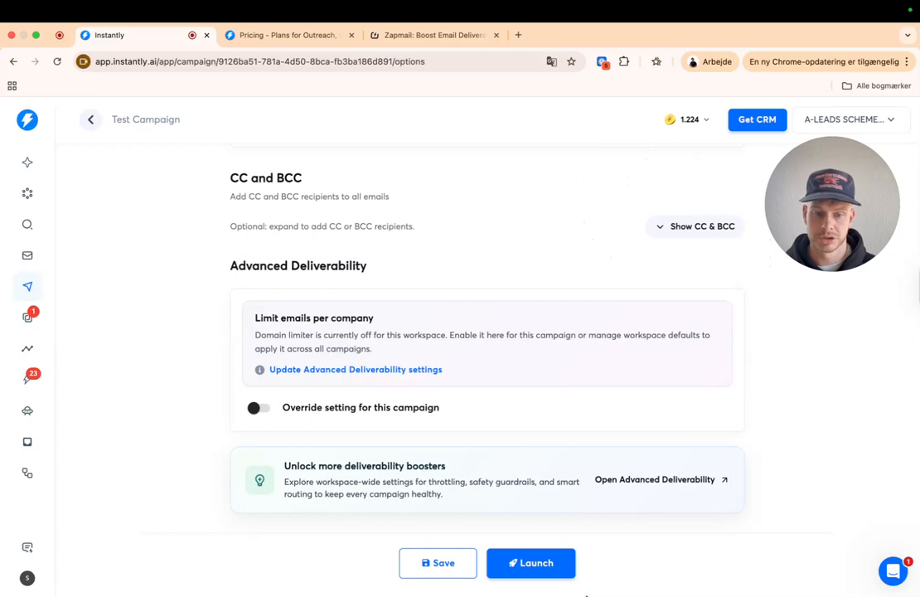
pyautogui.scroll(10, 73, 240)
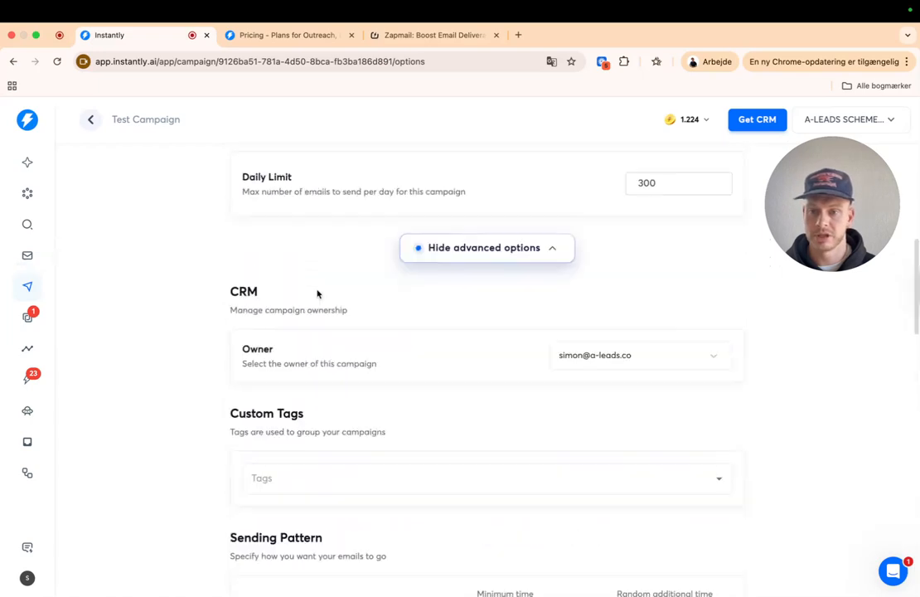
pyautogui.scroll(10, 310, 289)
pyautogui.click(336, 184)
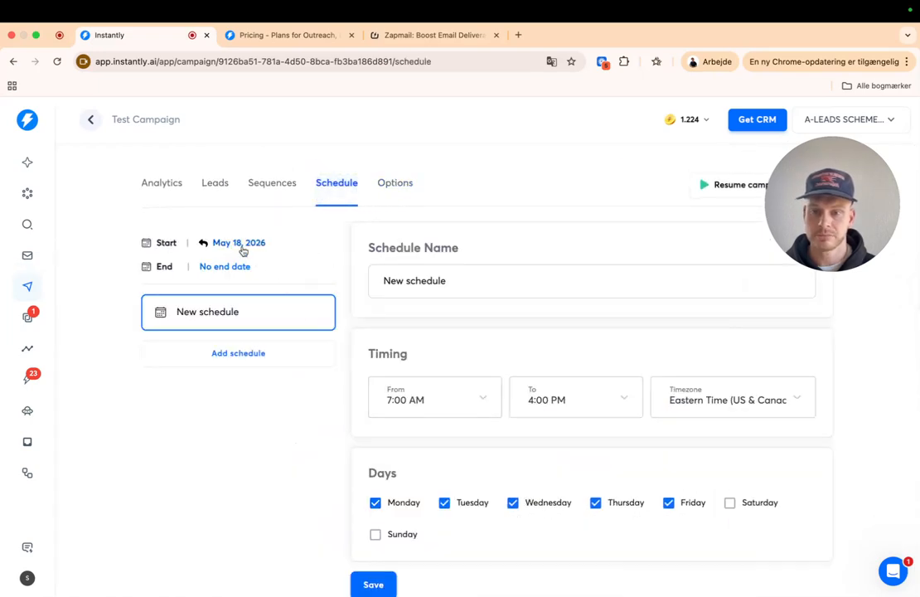
pyautogui.scroll(-2, 579, 450)
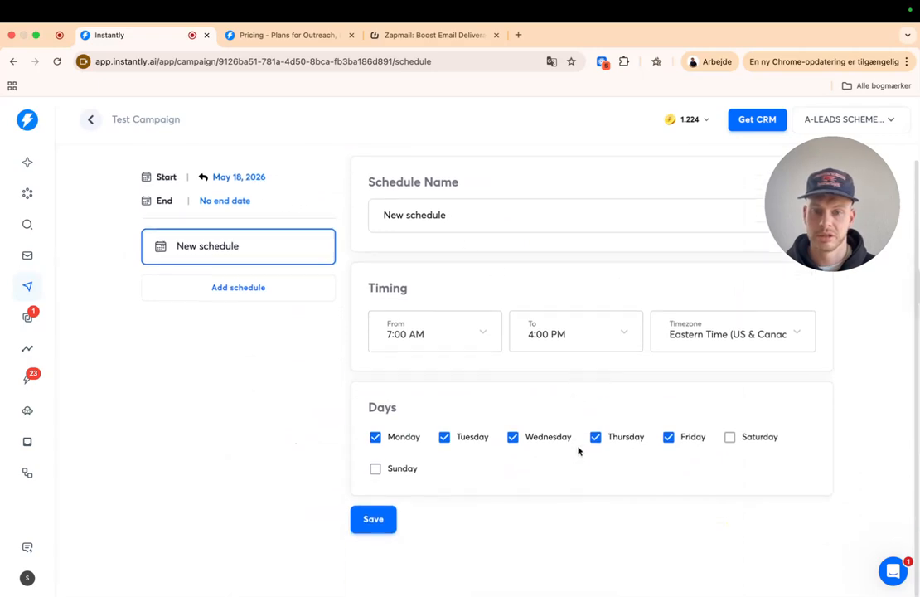
pyautogui.scroll(1, 608, 474)
pyautogui.click(396, 168)
pyautogui.scroll(-10, 743, 448)
pyautogui.scroll(10, 734, 447)
pyautogui.scroll(-15, 678, 331)
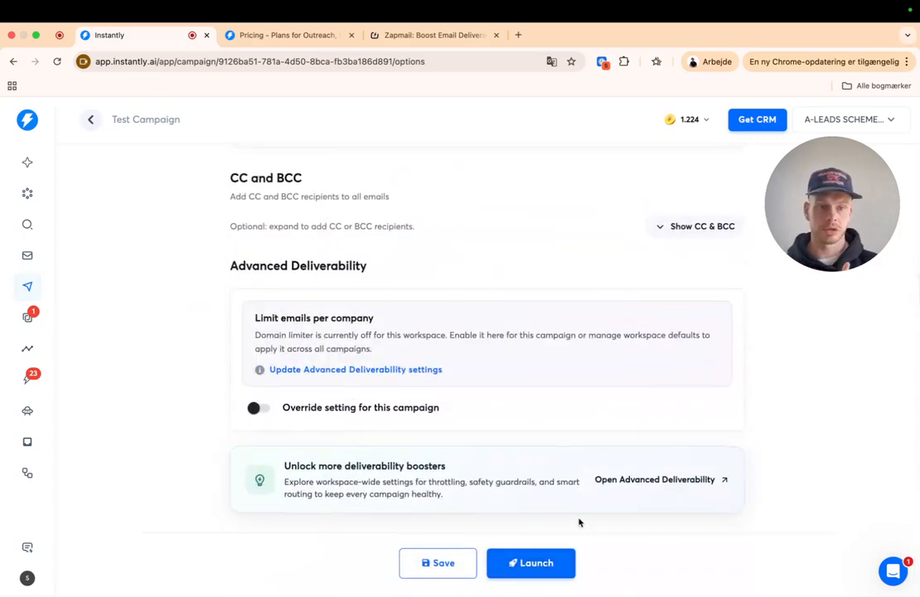
# - Open Analytics and check the Total sent figure and Last 4 weeks date range
pyautogui.click(31, 356)
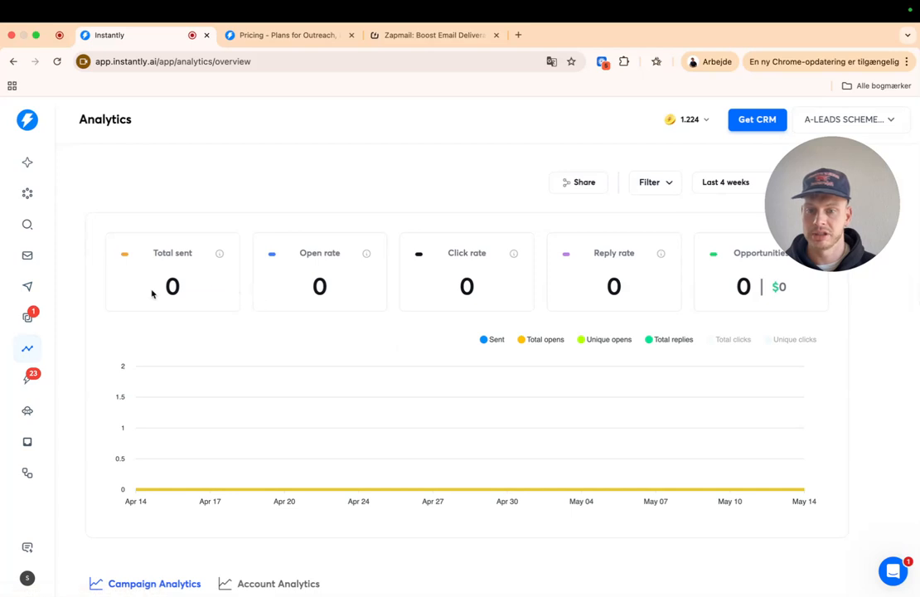
pyautogui.moveTo(162, 289); pyautogui.dragTo(197, 292)
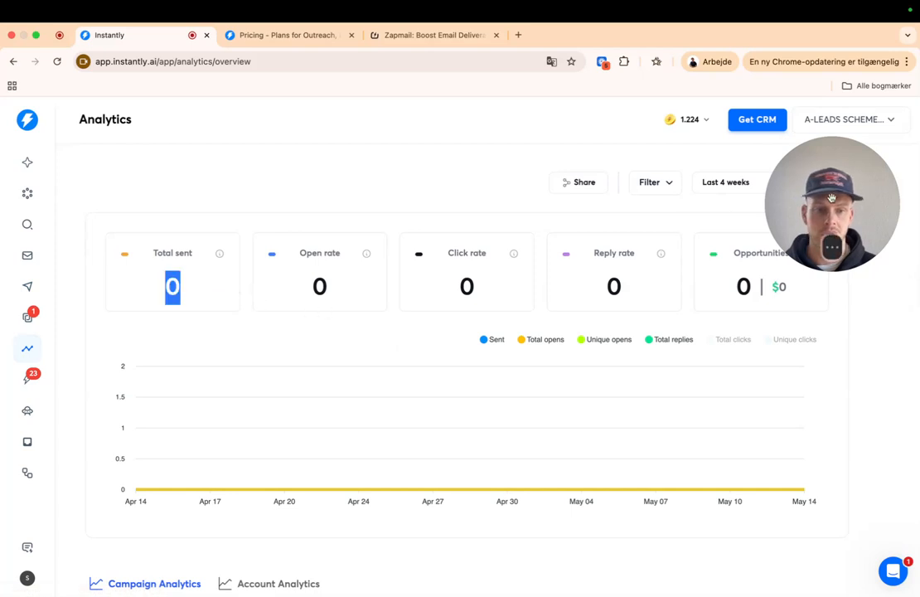
pyautogui.moveTo(832, 198); pyautogui.dragTo(297, 163)
pyautogui.click(754, 189)
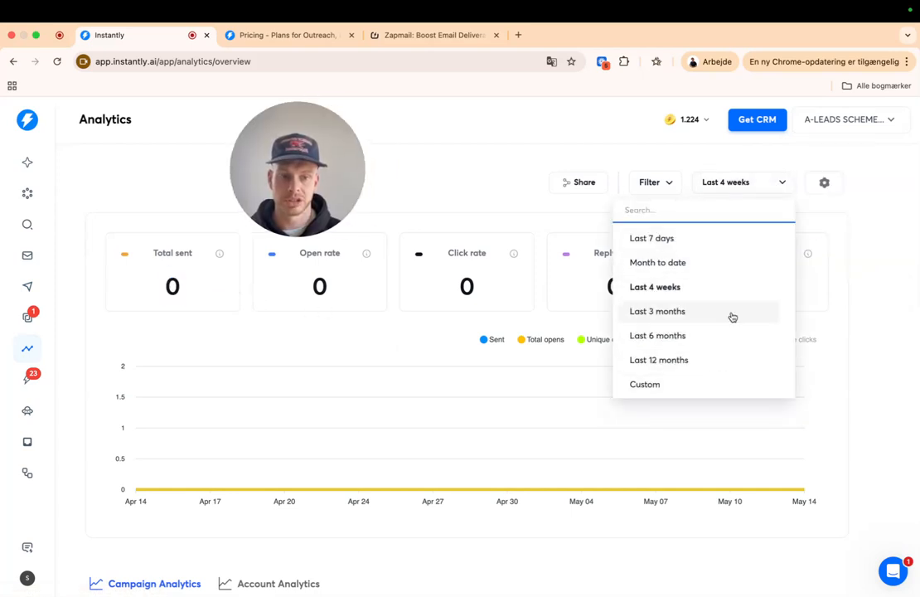
pyautogui.click(747, 190)
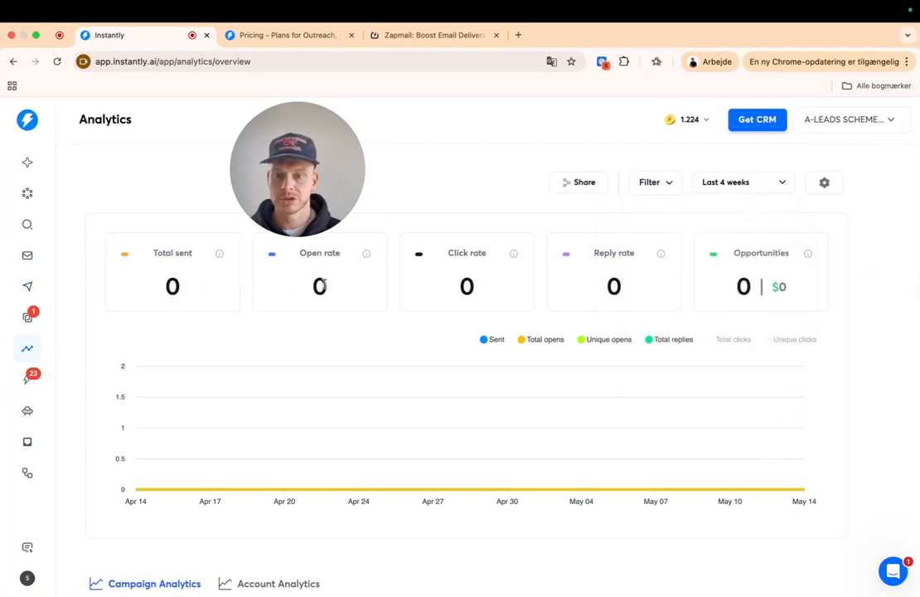
# - Examine the Open rate, Click rate, Reply rate and Opportunities figures, all zero
pyautogui.doubleClick(322, 286)
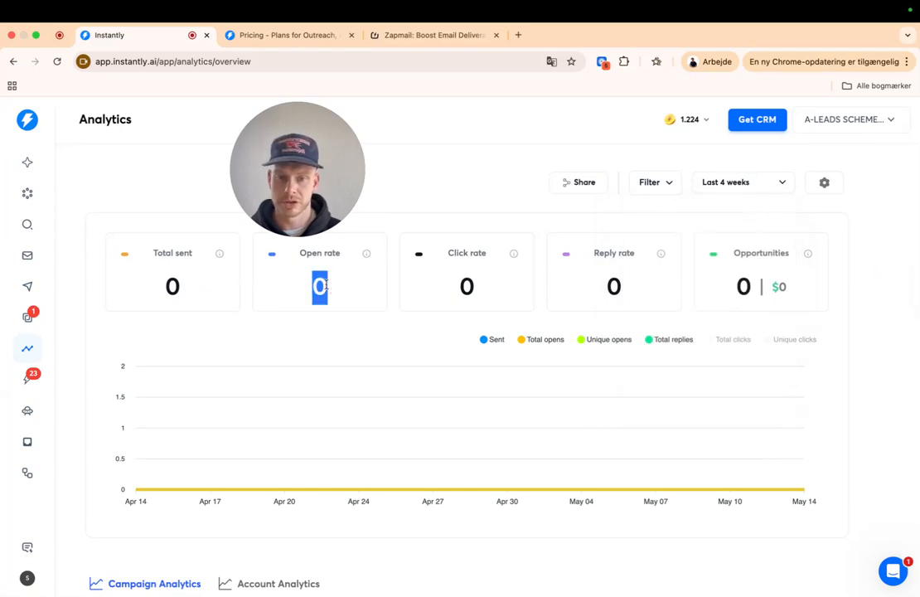
pyautogui.doubleClick(467, 289)
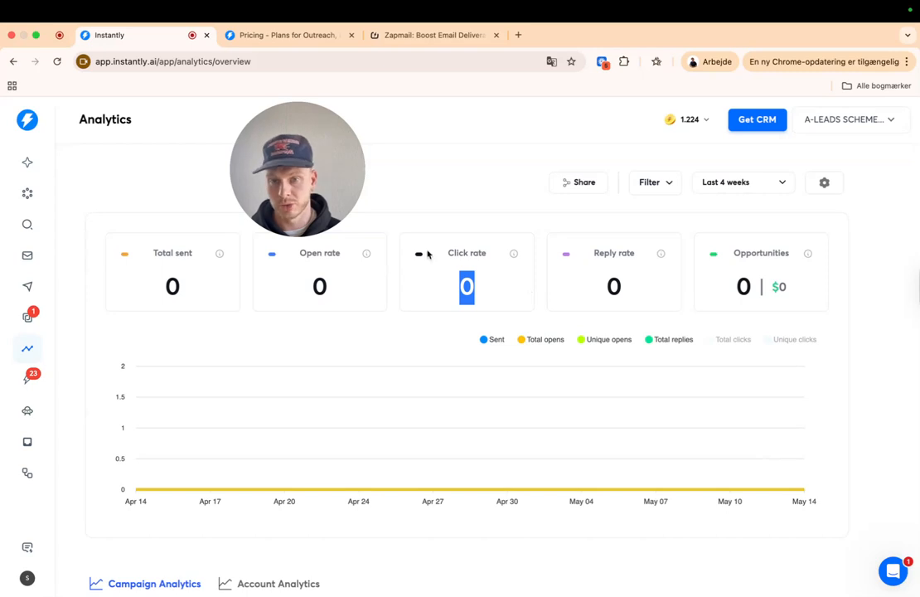
pyautogui.click(615, 285)
pyautogui.doubleClick(615, 284)
pyautogui.moveTo(694, 287); pyautogui.dragTo(779, 284)
pyautogui.click(783, 285)
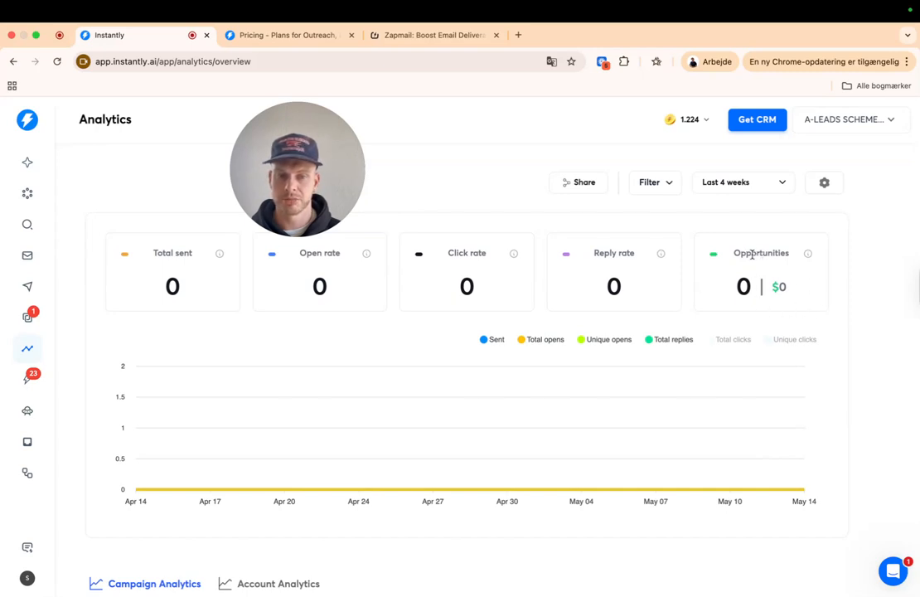
pyautogui.moveTo(336, 163); pyautogui.dragTo(168, 159)
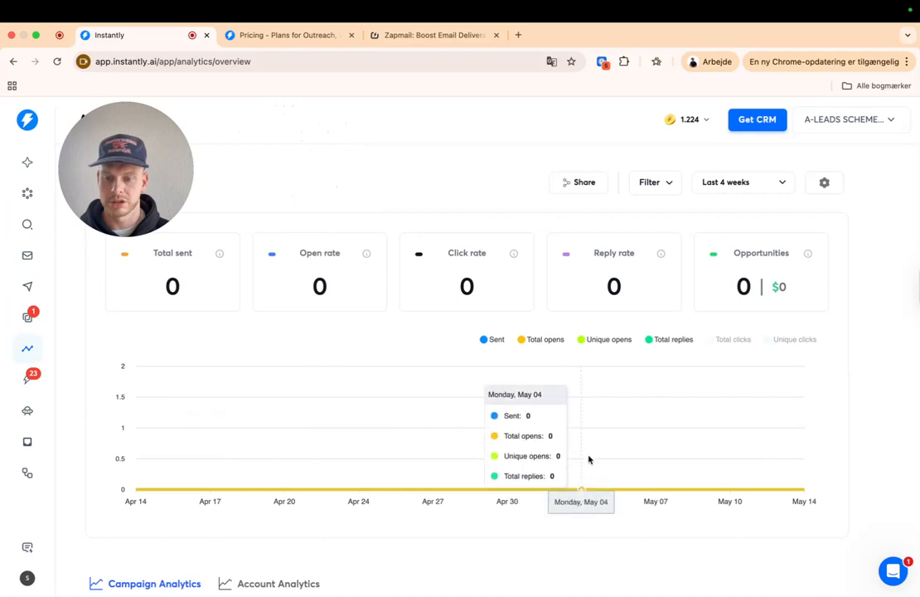
# - Glance at the CRM replies inbox, then move to the Unibox inbox
pyautogui.click(28, 378)
pyautogui.moveTo(147, 157); pyautogui.dragTo(536, 240)
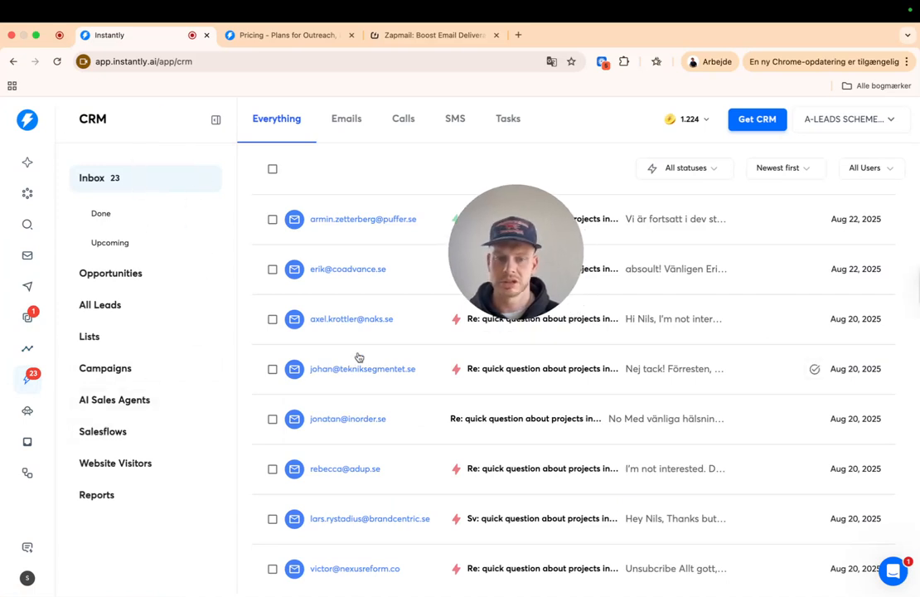
pyautogui.click(29, 317)
pyautogui.moveTo(518, 262); pyautogui.dragTo(643, 269)
# - Filter through Interested, Meeting booked, Meeting completed and Won, ending on Lead status
pyautogui.click(134, 266)
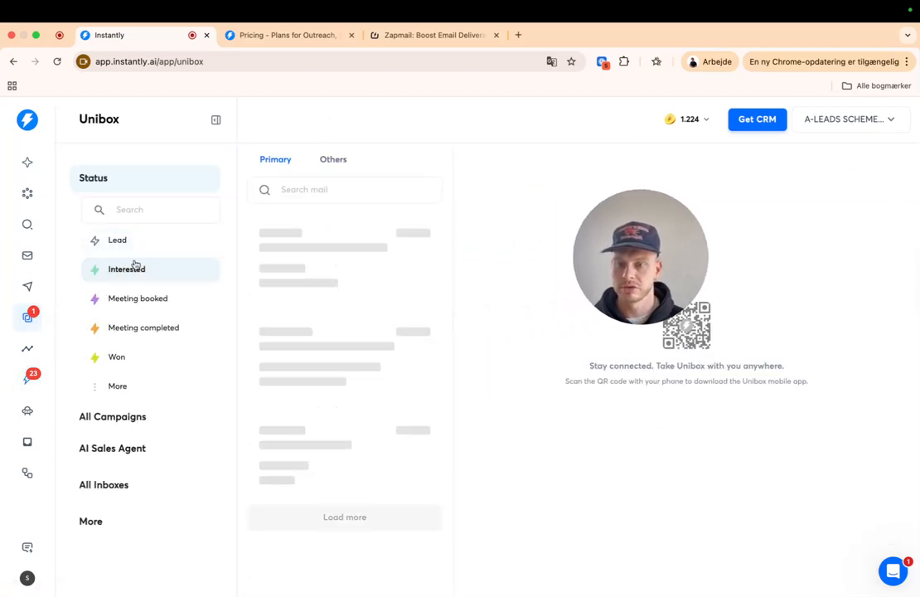
pyautogui.click(159, 303)
pyautogui.click(154, 329)
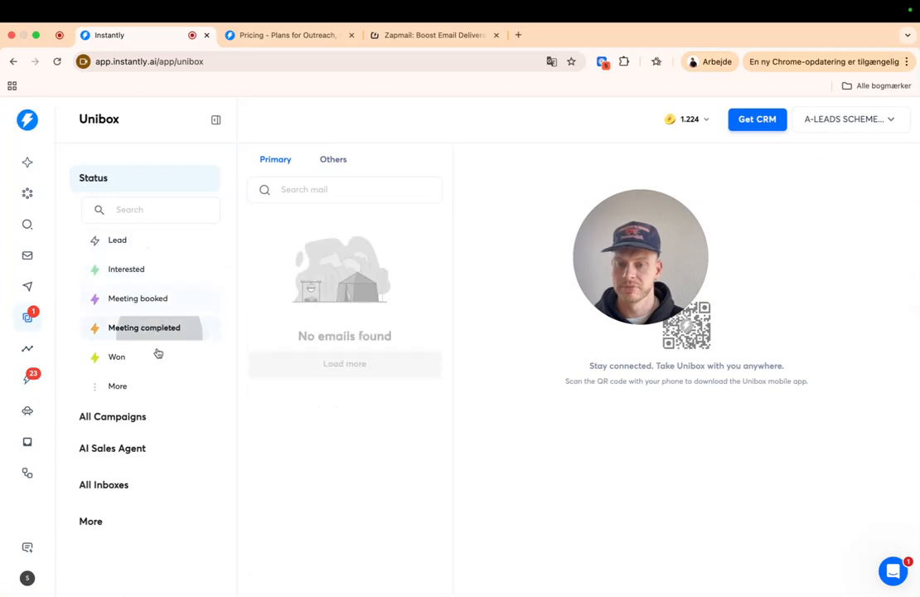
pyautogui.click(146, 358)
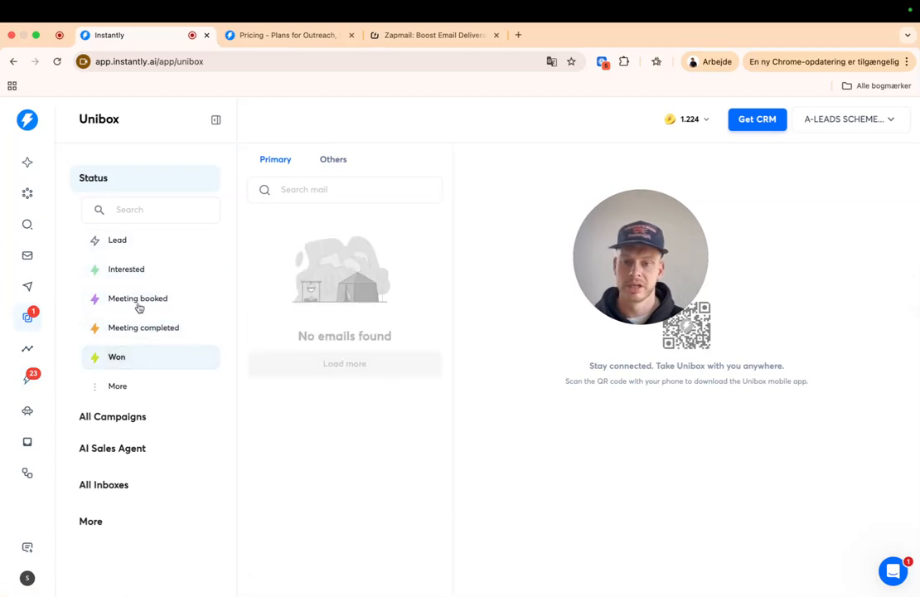
pyautogui.click(123, 246)
# - Read the newest lead's reply and check its status label list without changing it
pyautogui.click(329, 261)
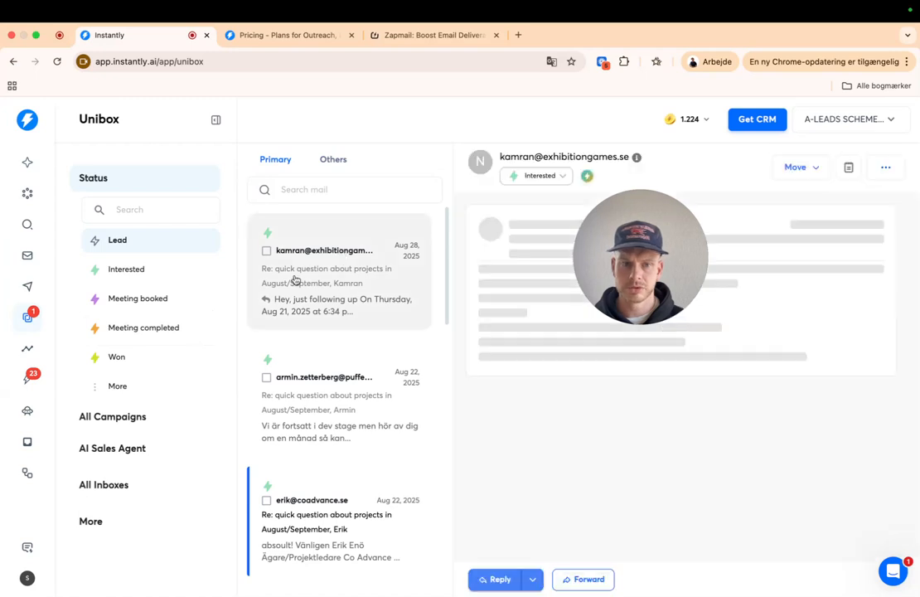
pyautogui.moveTo(634, 242); pyautogui.dragTo(525, 334)
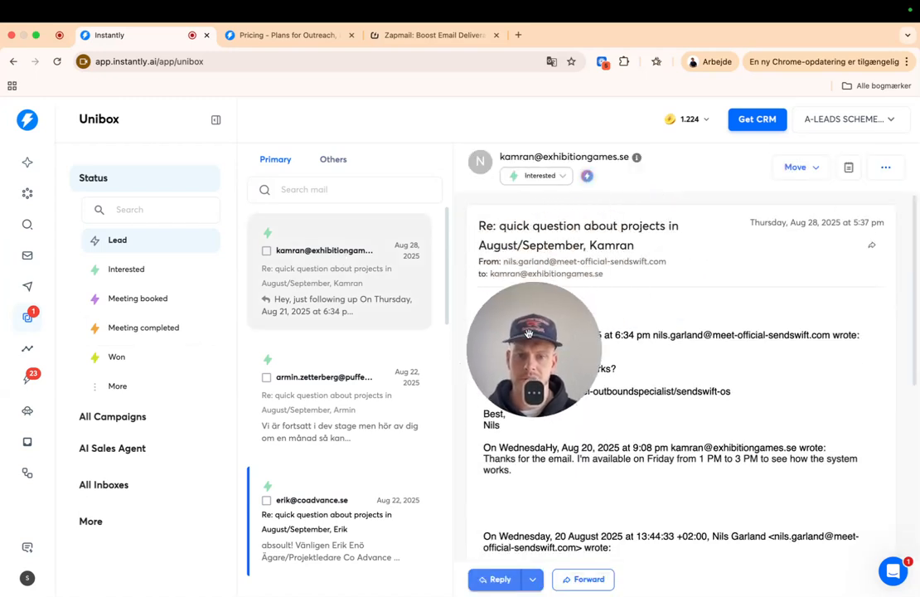
pyautogui.click(535, 176)
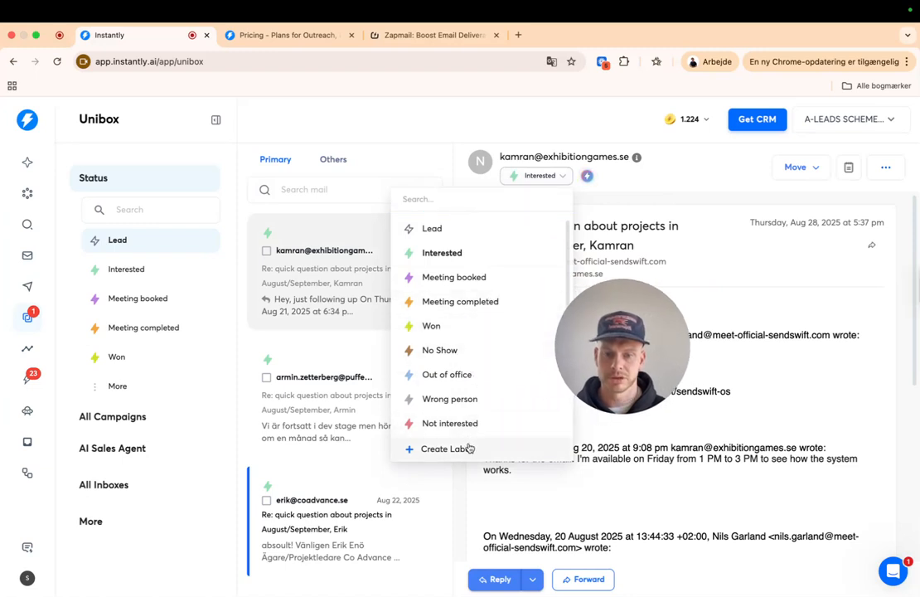
pyautogui.click(539, 180)
pyautogui.moveTo(630, 349); pyautogui.dragTo(557, 261)
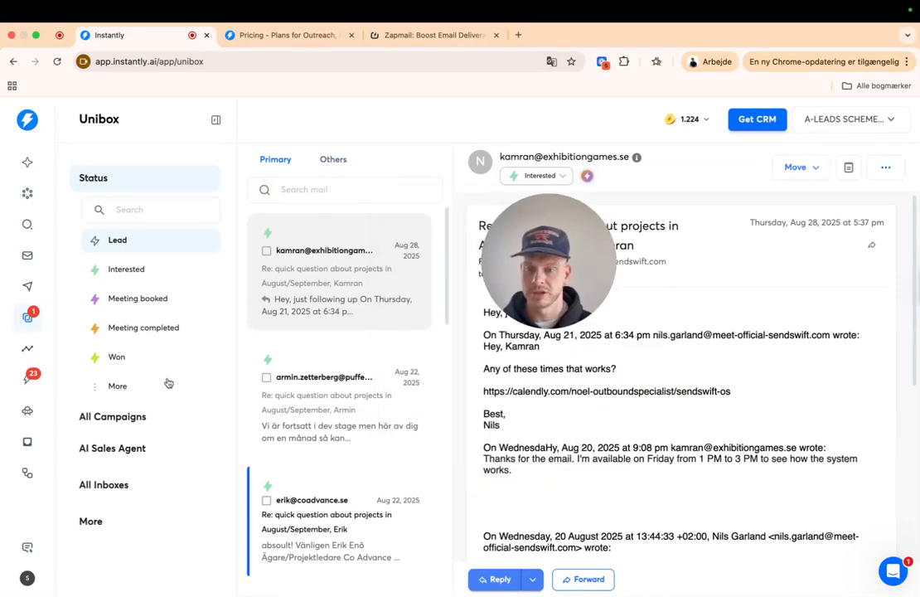
pyautogui.scroll(-8, 421, 318)
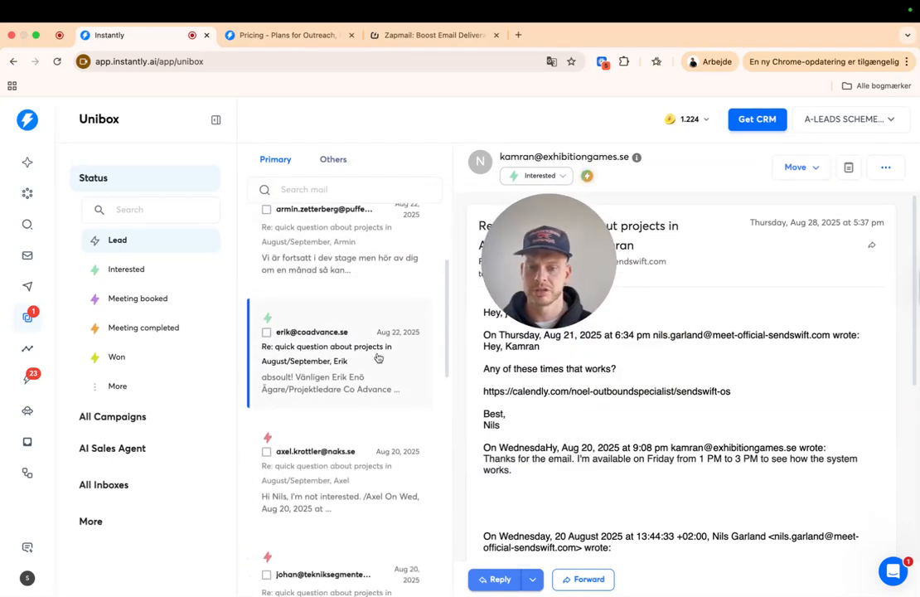
pyautogui.scroll(5, 346, 423)
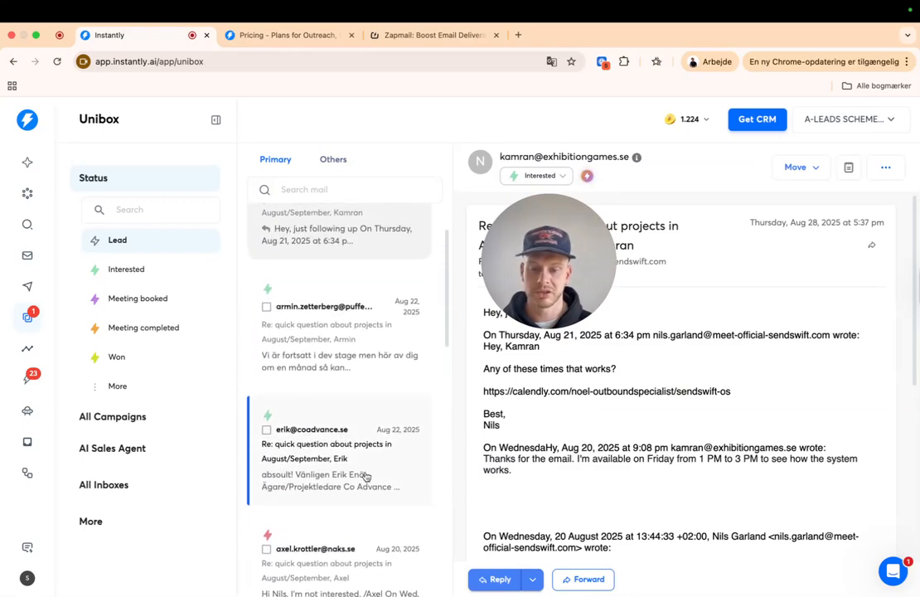
pyautogui.scroll(-7, 367, 476)
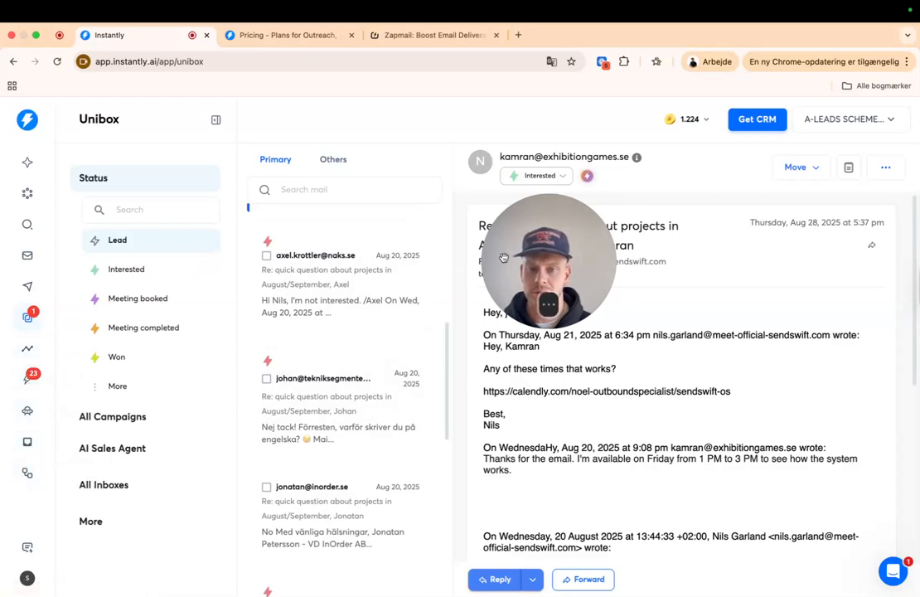
# - Open Test Campaign from the Campaigns list and view its leads
pyautogui.click(29, 286)
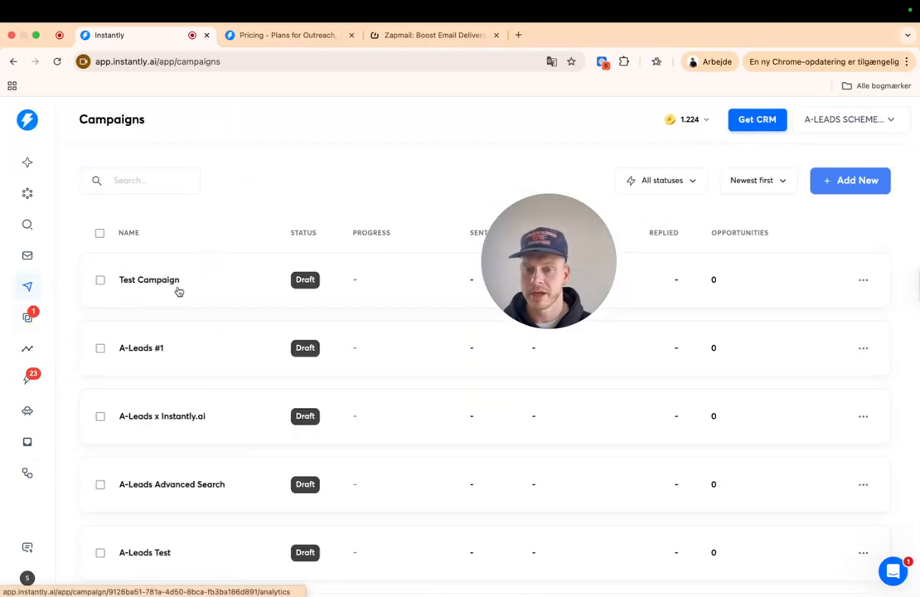
pyautogui.moveTo(516, 231); pyautogui.dragTo(300, 141)
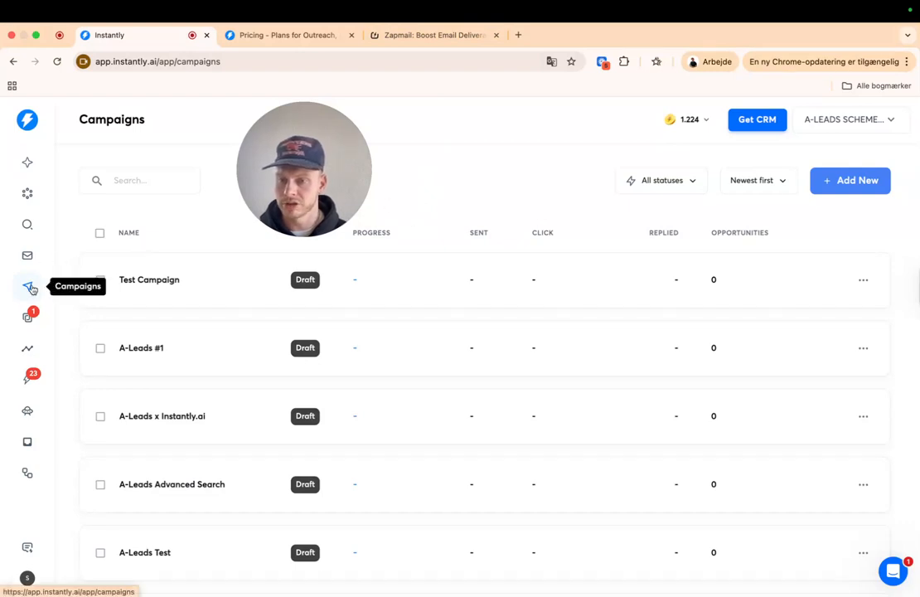
pyautogui.click(170, 281)
pyautogui.moveTo(301, 199); pyautogui.dragTo(597, 199)
pyautogui.click(215, 184)
pyautogui.click(164, 187)
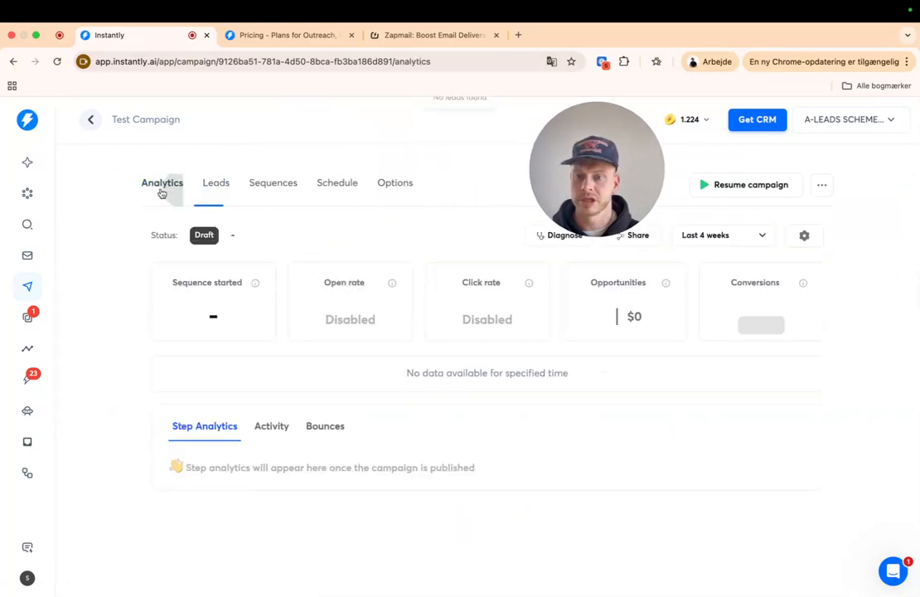
pyautogui.click(215, 185)
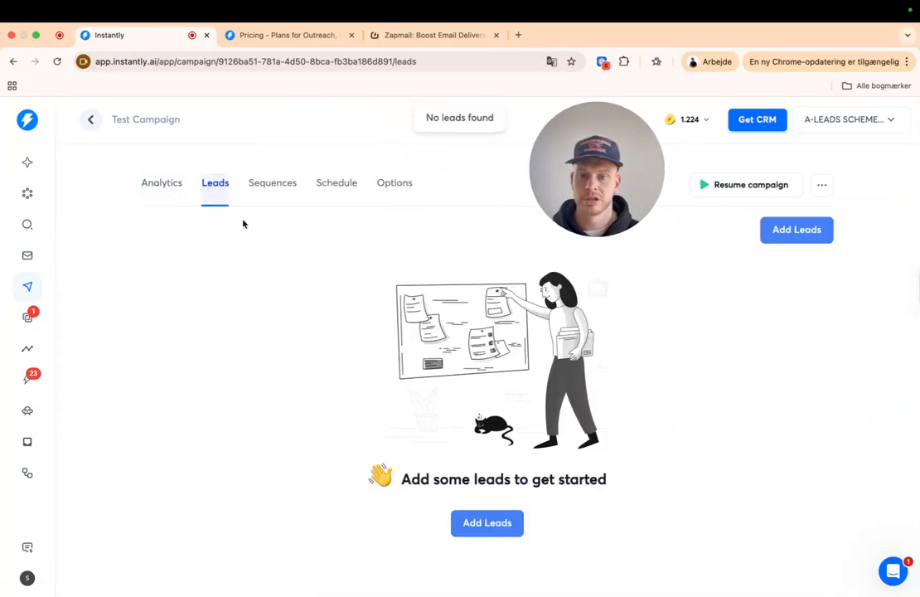
# - Compare Step 1's variants A and B in Sequences, ending on the campaign's Analytics
pyautogui.click(283, 196)
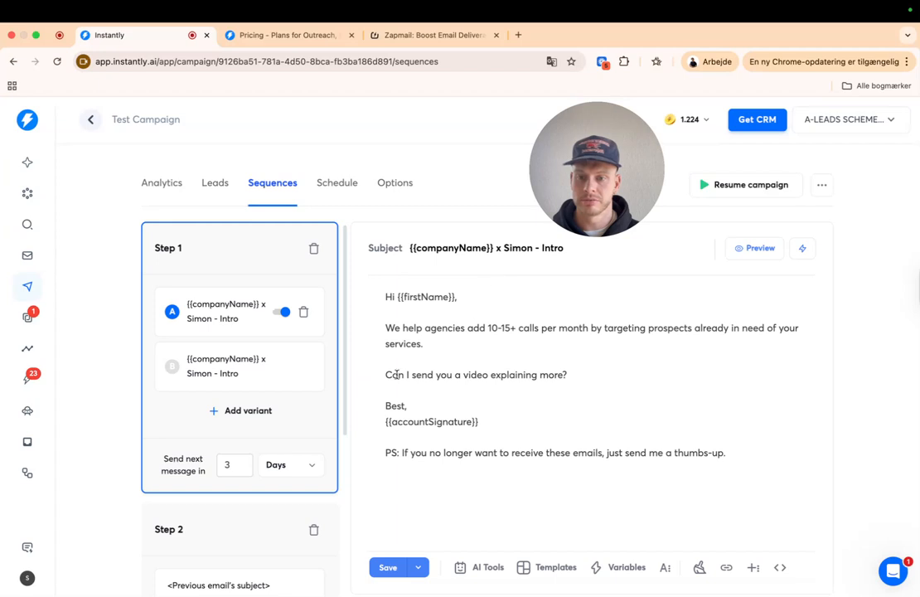
pyautogui.click(234, 369)
pyautogui.click(231, 321)
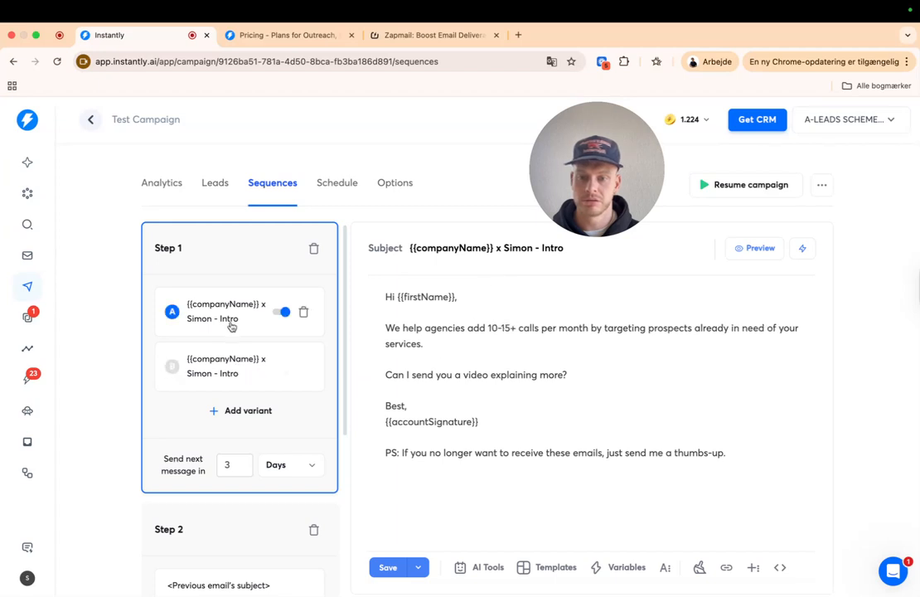
pyautogui.click(237, 374)
pyautogui.scroll(-7, 235, 415)
pyautogui.scroll(7, 232, 479)
pyautogui.click(163, 191)
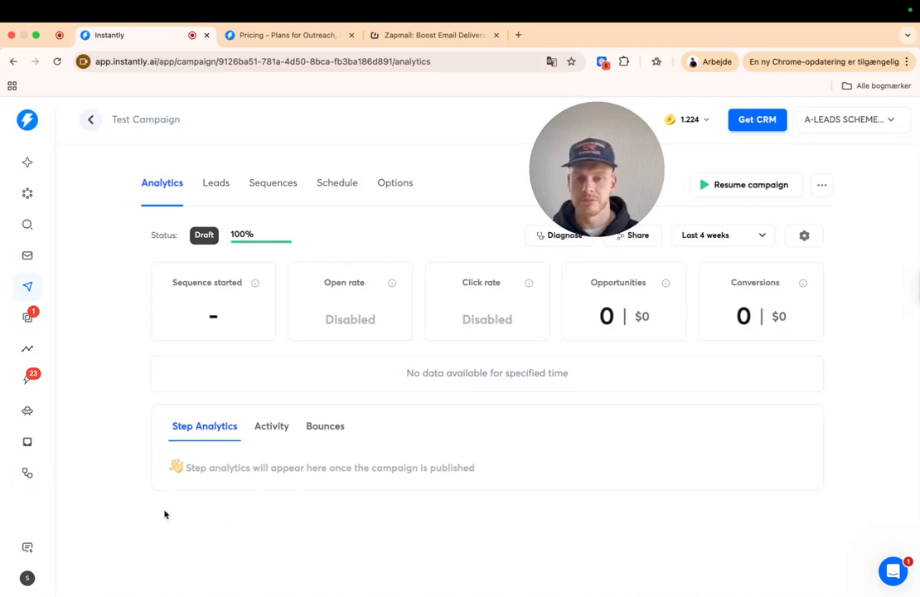
# - Check the campaign's weekday 7:00 AM–4:00 PM sending schedule
pyautogui.click(273, 182)
pyautogui.click(338, 183)
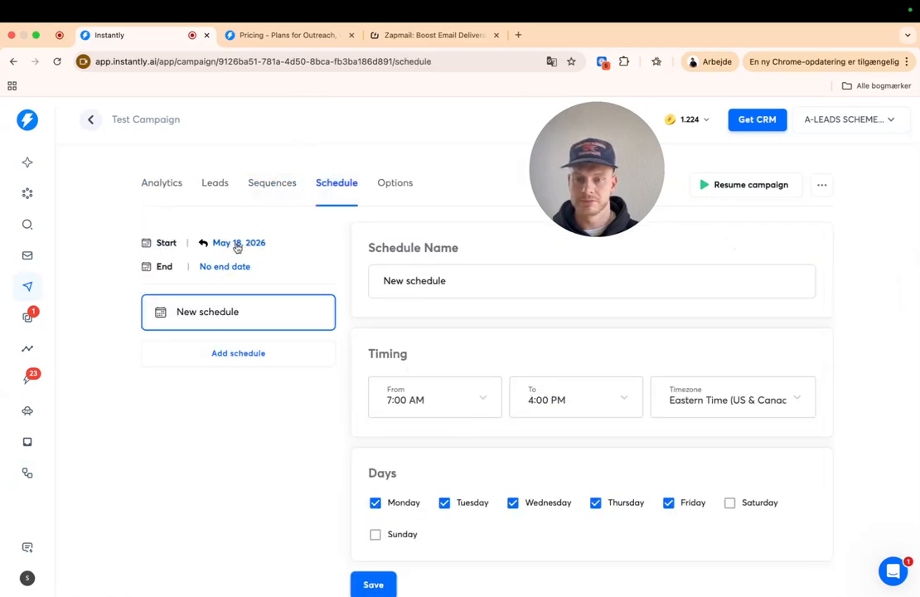
pyautogui.scroll(-1, 544, 471)
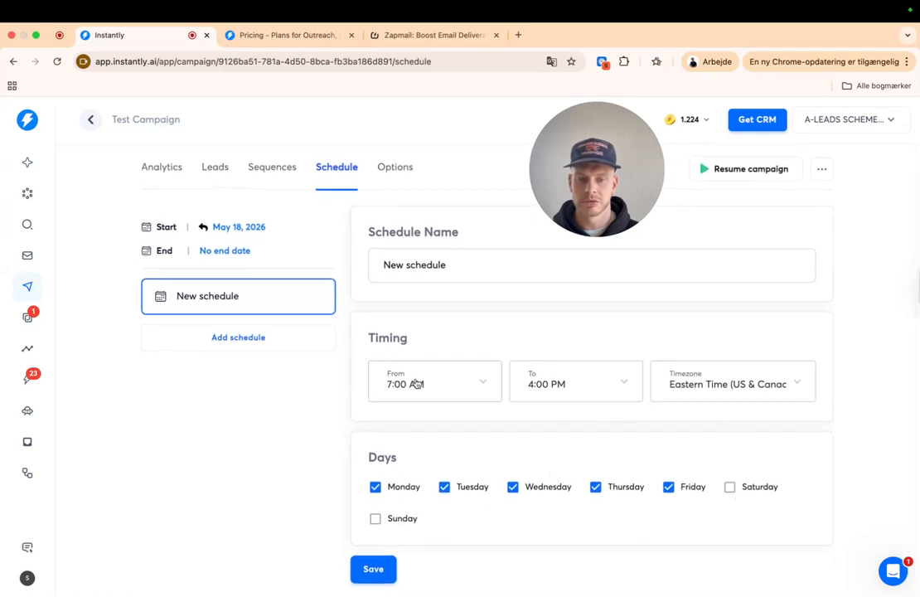
# - Review the text-only, 300-per-day options, including the advanced settings
pyautogui.click(409, 169)
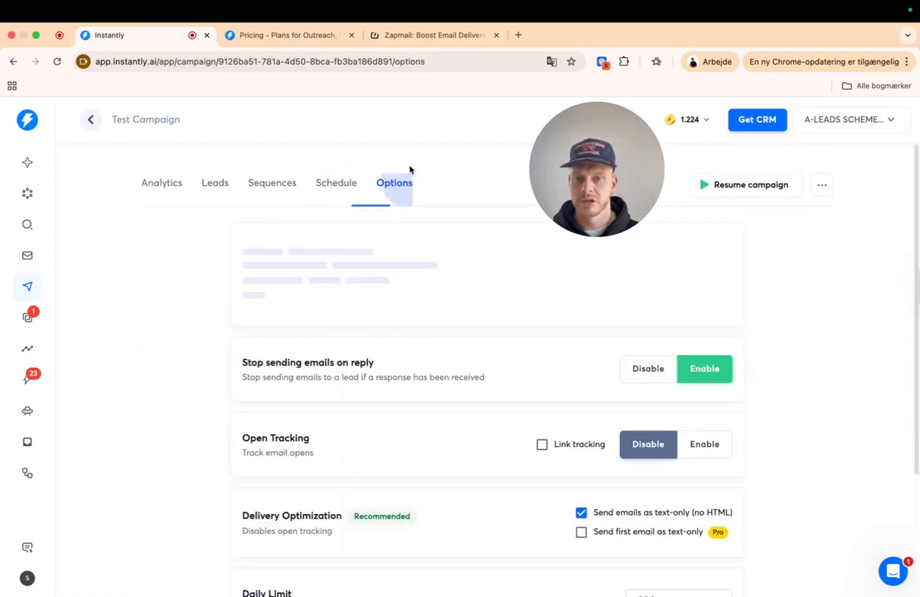
pyautogui.scroll(-3, 571, 377)
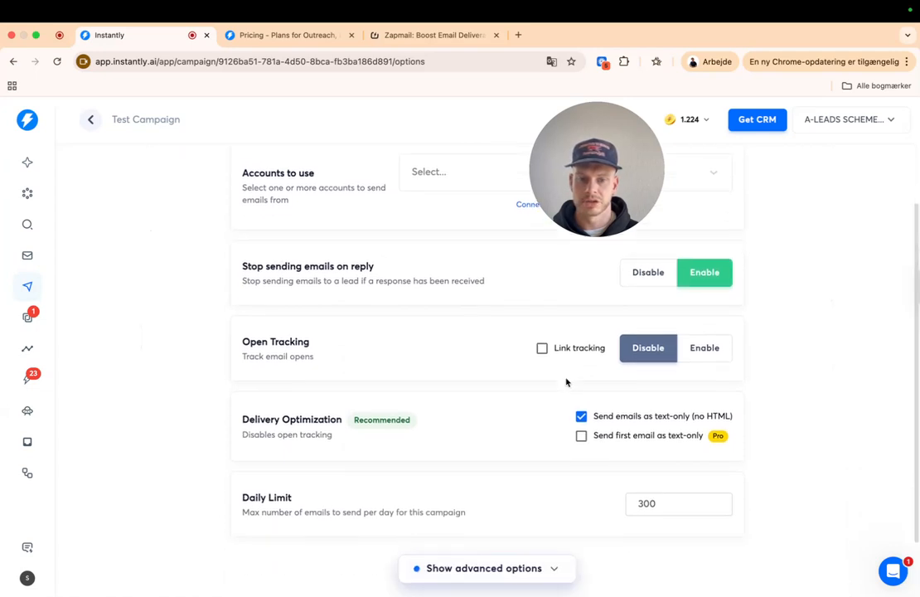
pyautogui.scroll(-2, 540, 413)
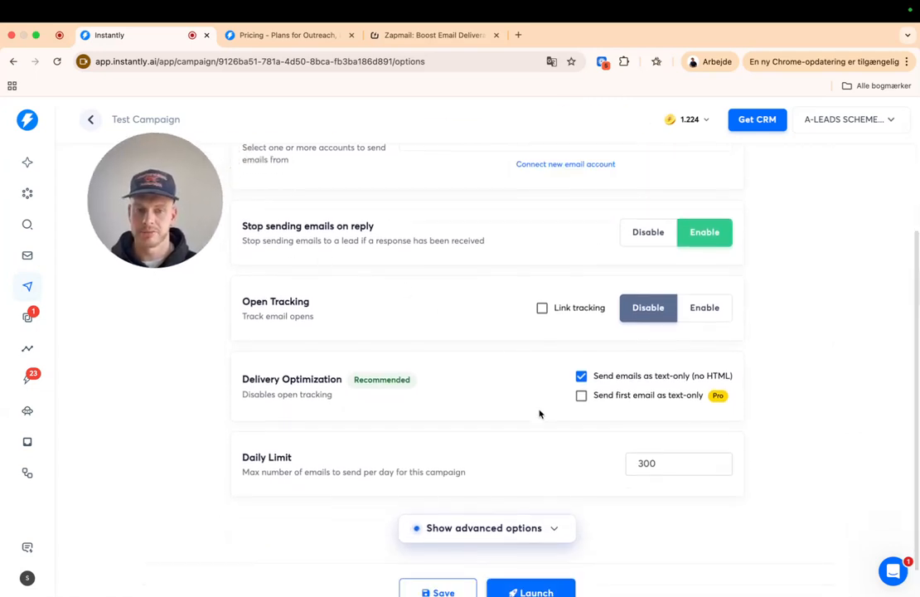
pyautogui.click(527, 500)
pyautogui.scroll(-10, 531, 503)
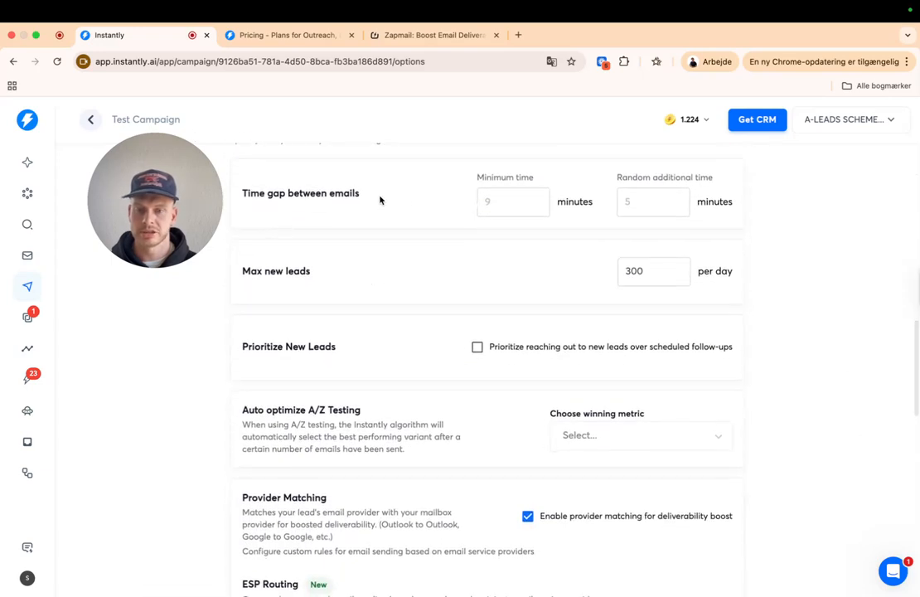
pyautogui.scroll(-5, 631, 334)
pyautogui.scroll(-6, 634, 435)
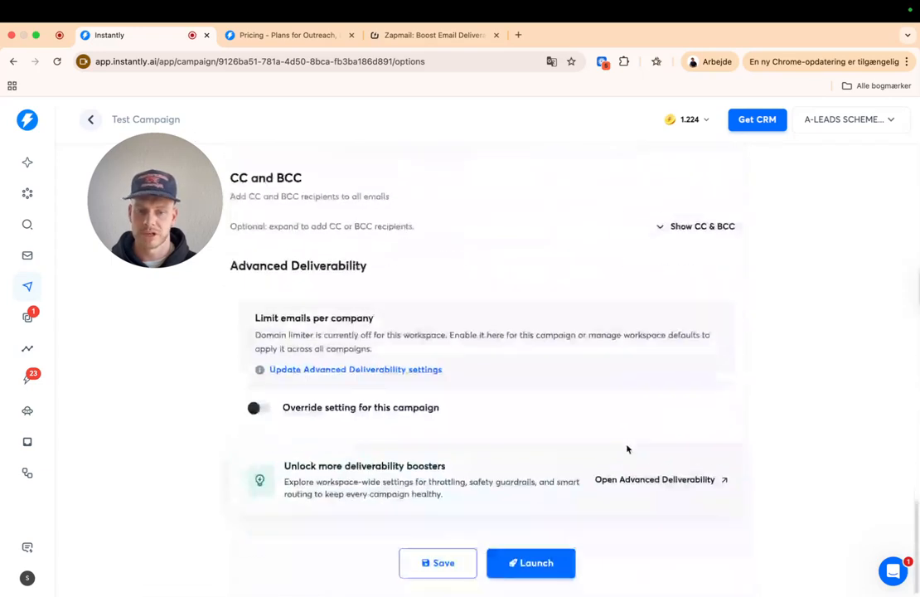
pyautogui.scroll(7, 314, 324)
pyautogui.scroll(8, 314, 324)
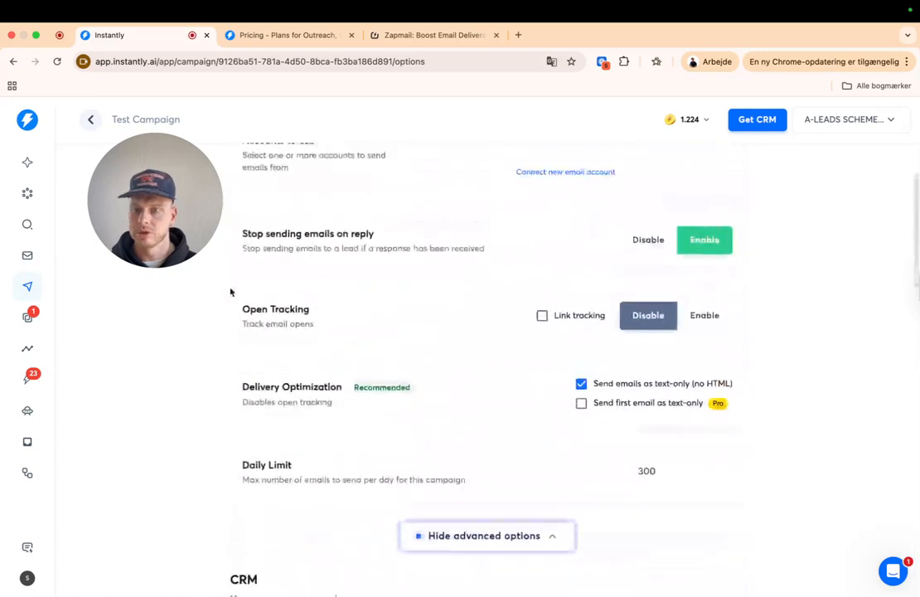
# - Return to the Campaigns list and look over the draft campaigns
pyautogui.click(90, 120)
pyautogui.moveTo(157, 176); pyautogui.dragTo(523, 161)
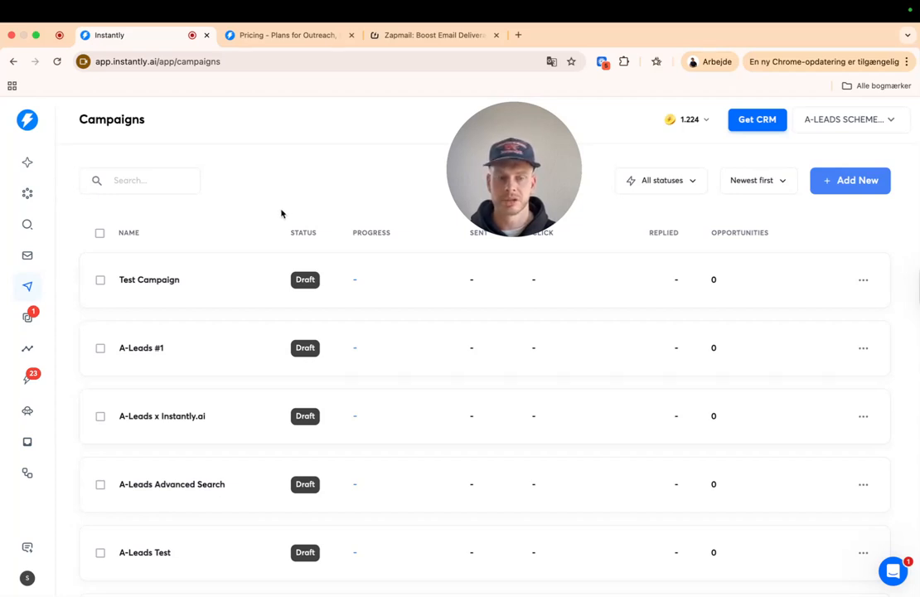
pyautogui.moveTo(553, 183); pyautogui.dragTo(292, 182)
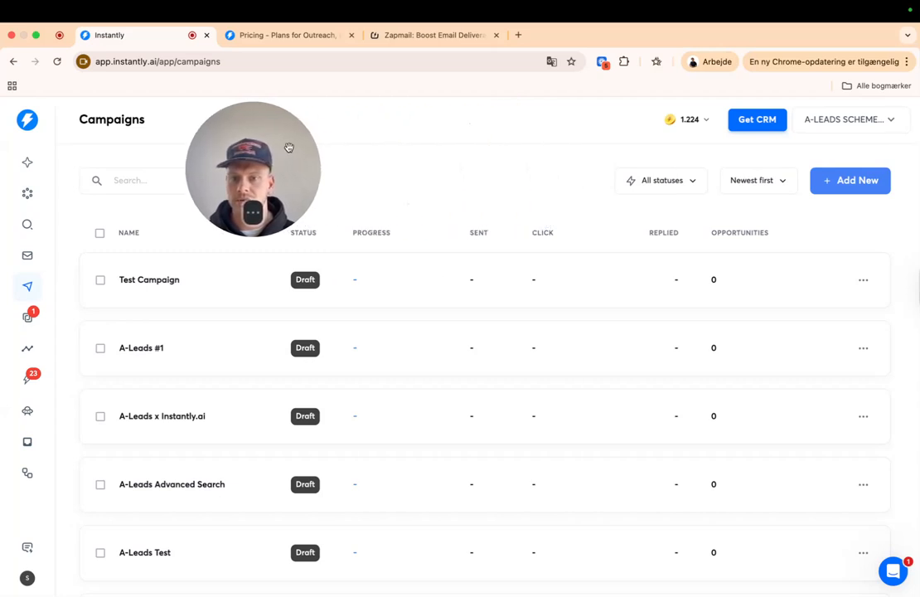